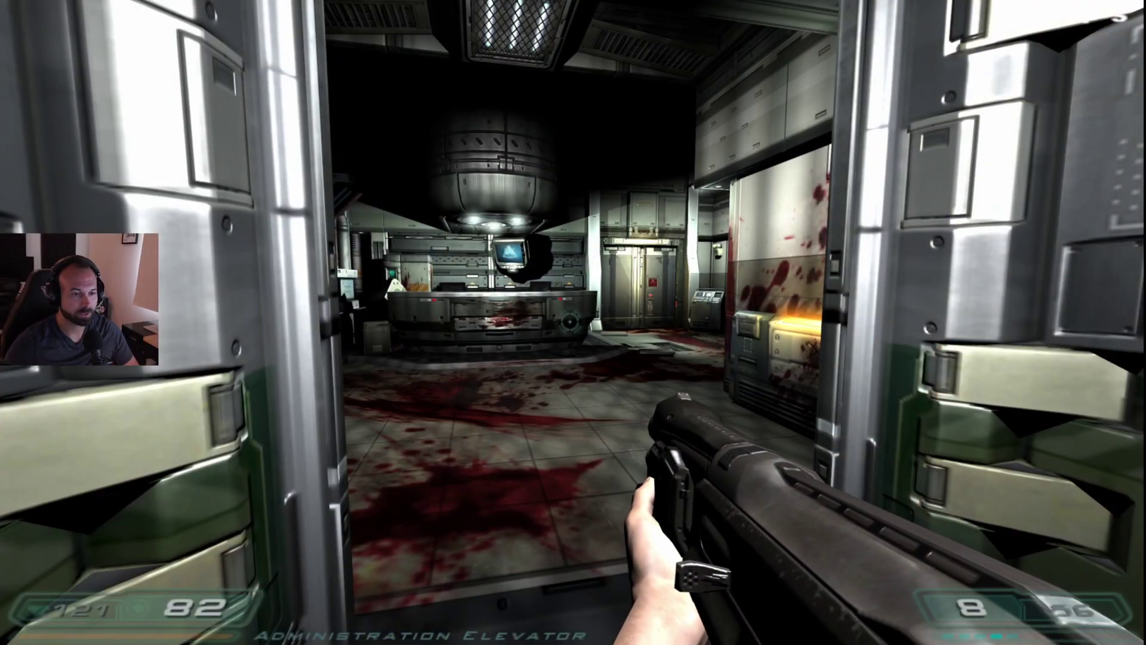
# Move side to side in the Administration Elevator doorway to check the game's frame rate.
pyautogui.press('d')
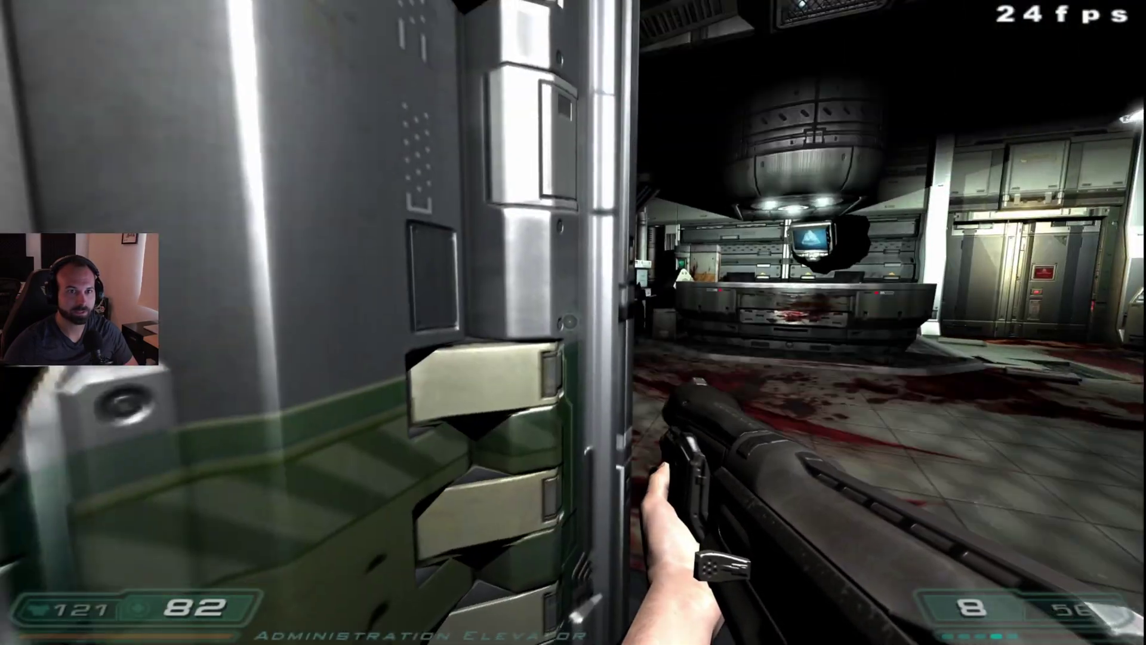
pyautogui.press('a')
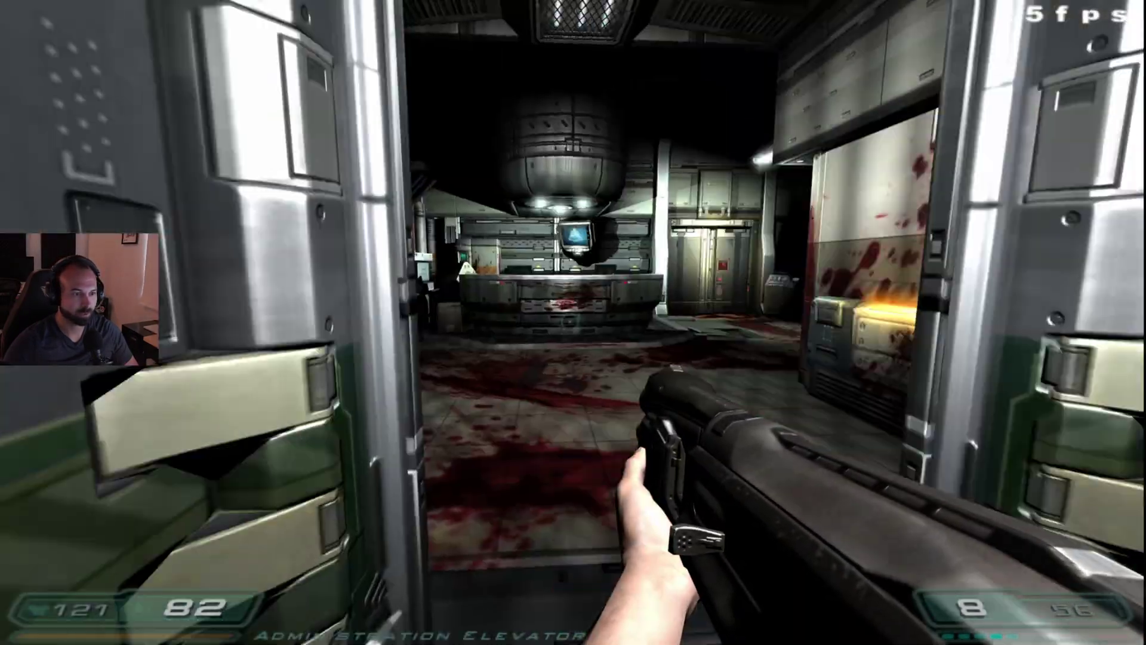
pyautogui.press('d')
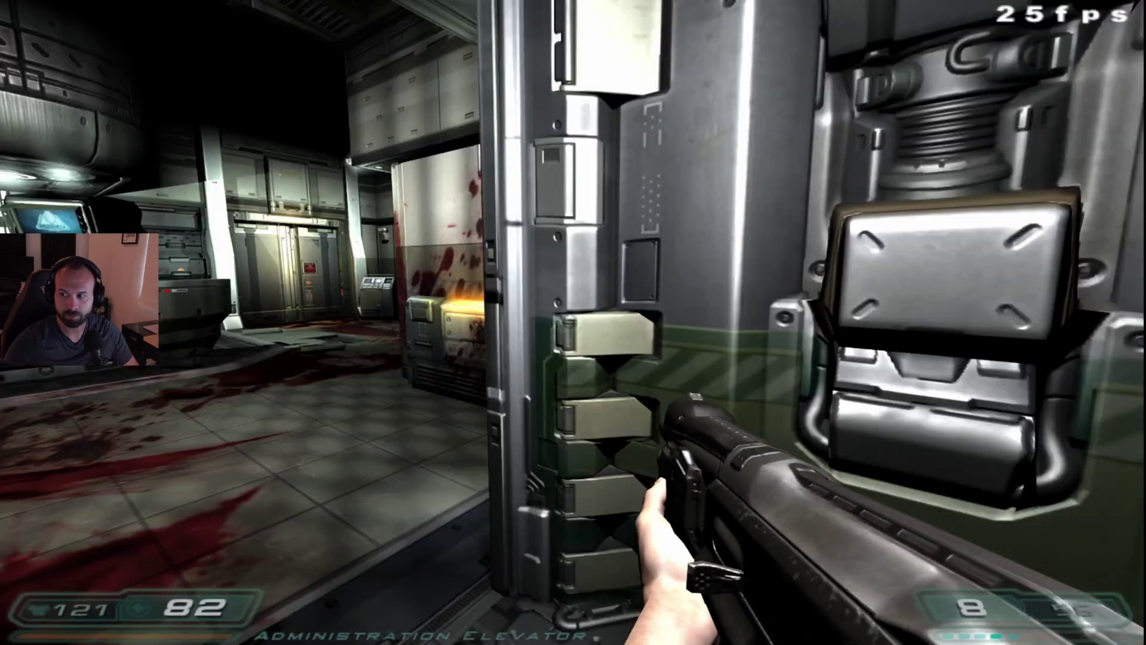
pyautogui.press('a')
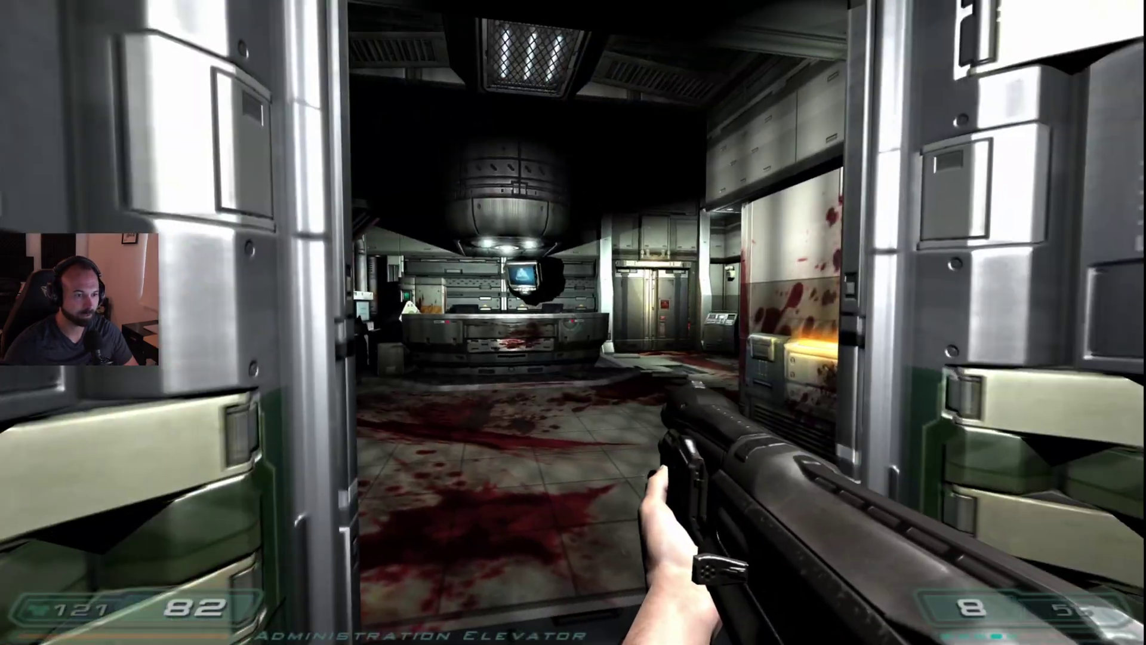
pyautogui.press('d')
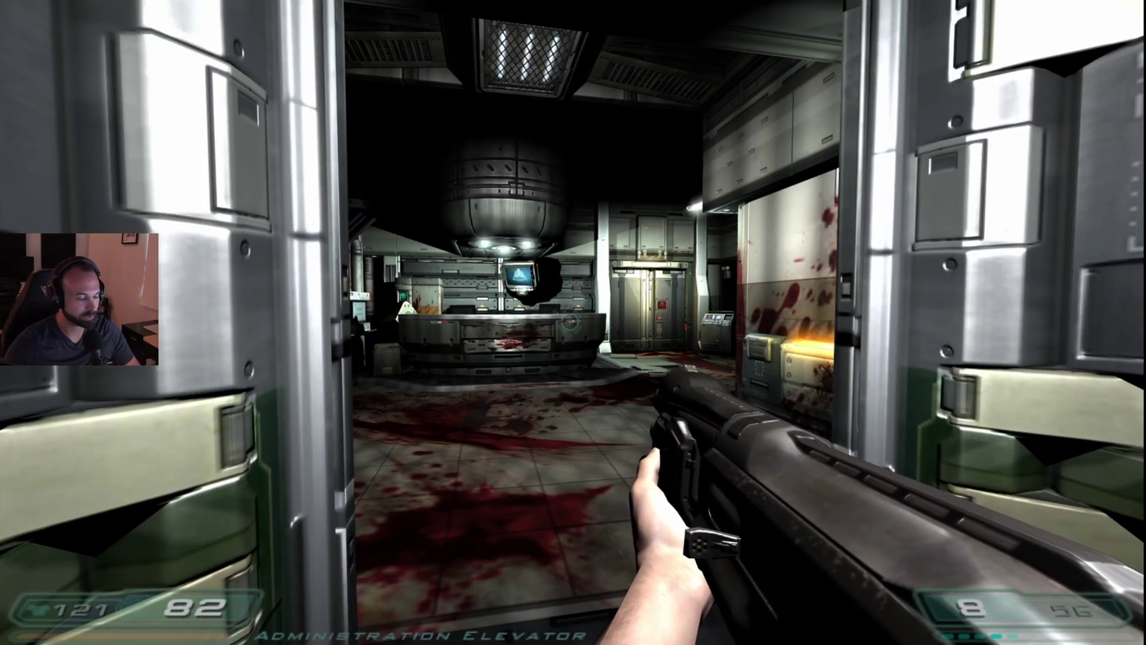
# Exit Doom 3 from the running game and confirm leaving.
pyautogui.press('Escape')
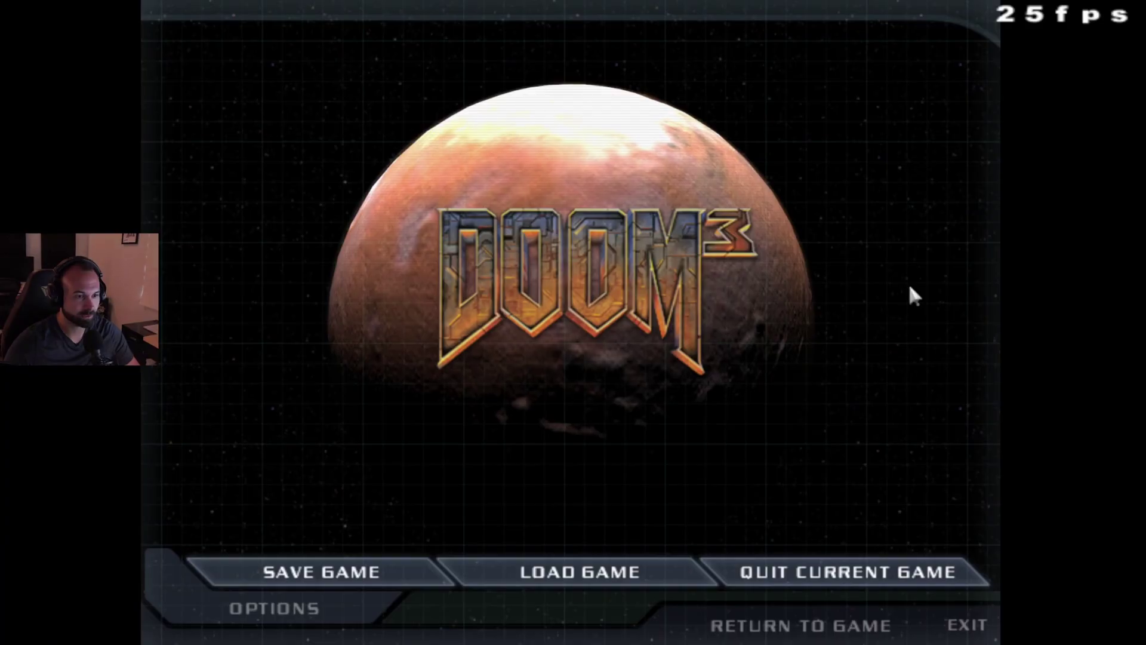
pyautogui.click(963, 621)
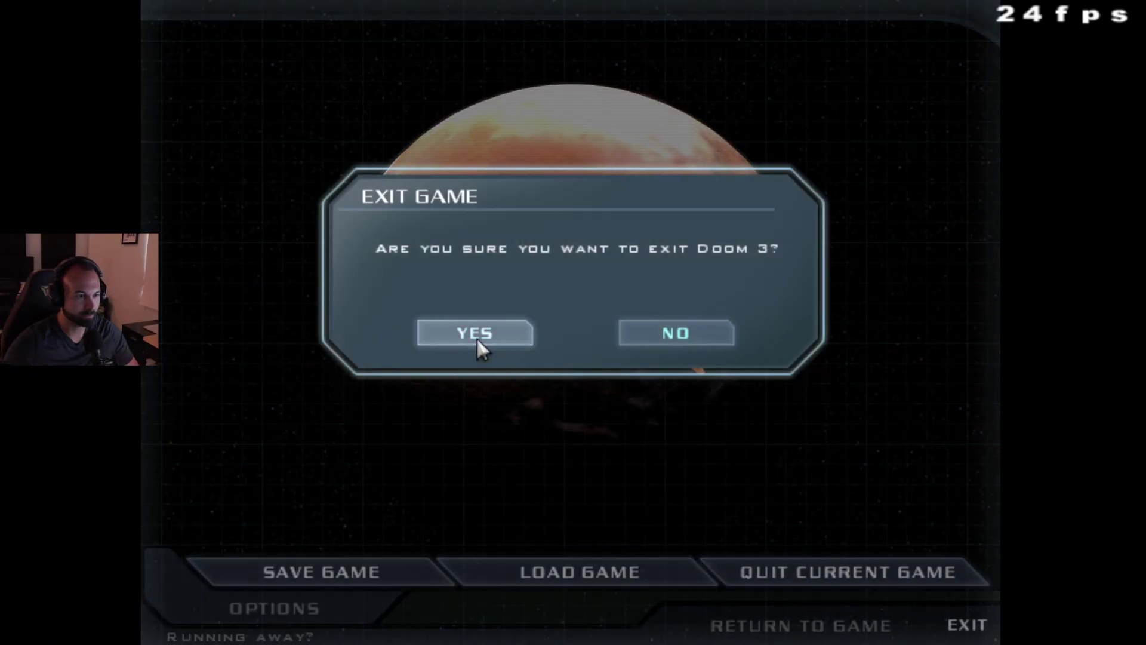
pyautogui.click(476, 338)
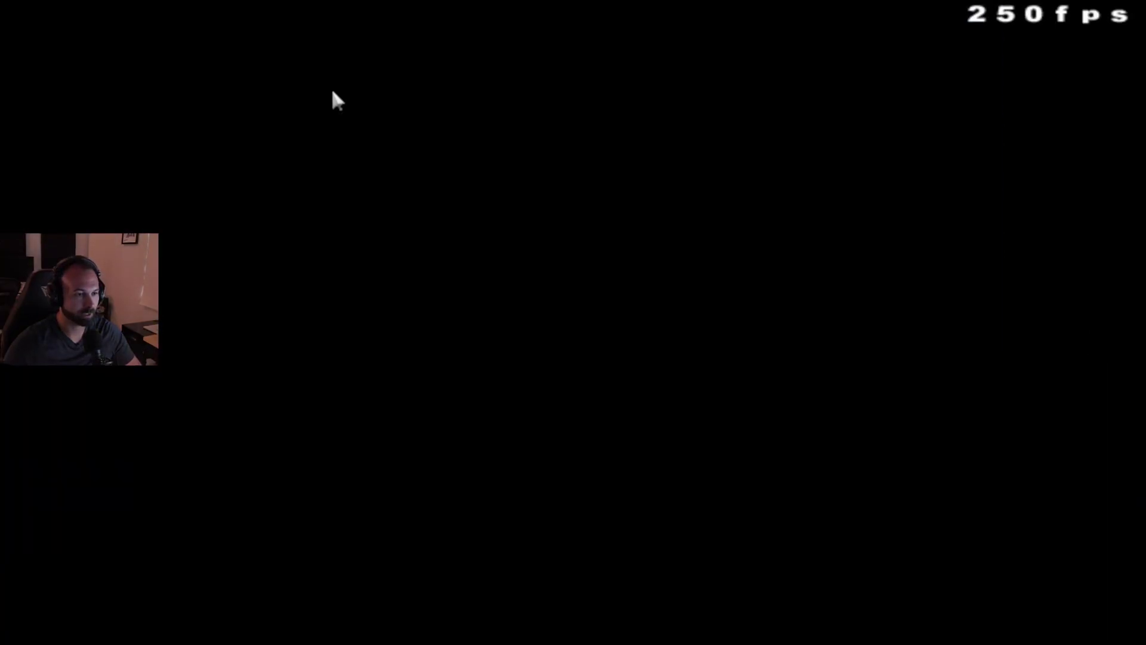
# Load the QuickSave saved game.
pyautogui.click(495, 575)
pyautogui.click(285, 156)
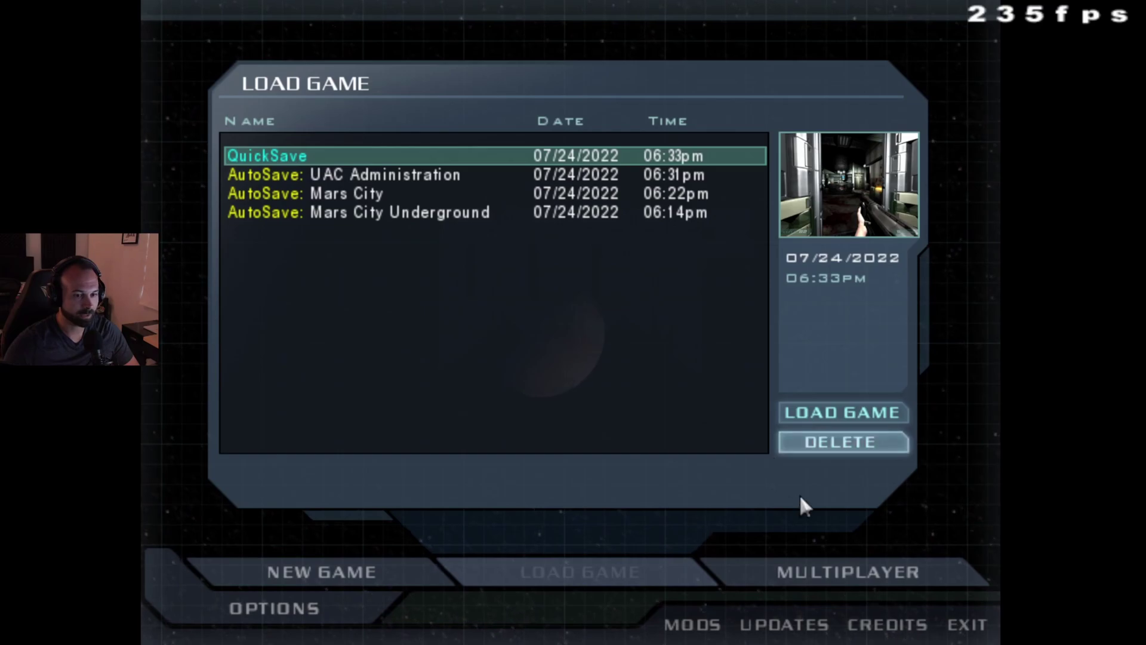
pyautogui.click(818, 421)
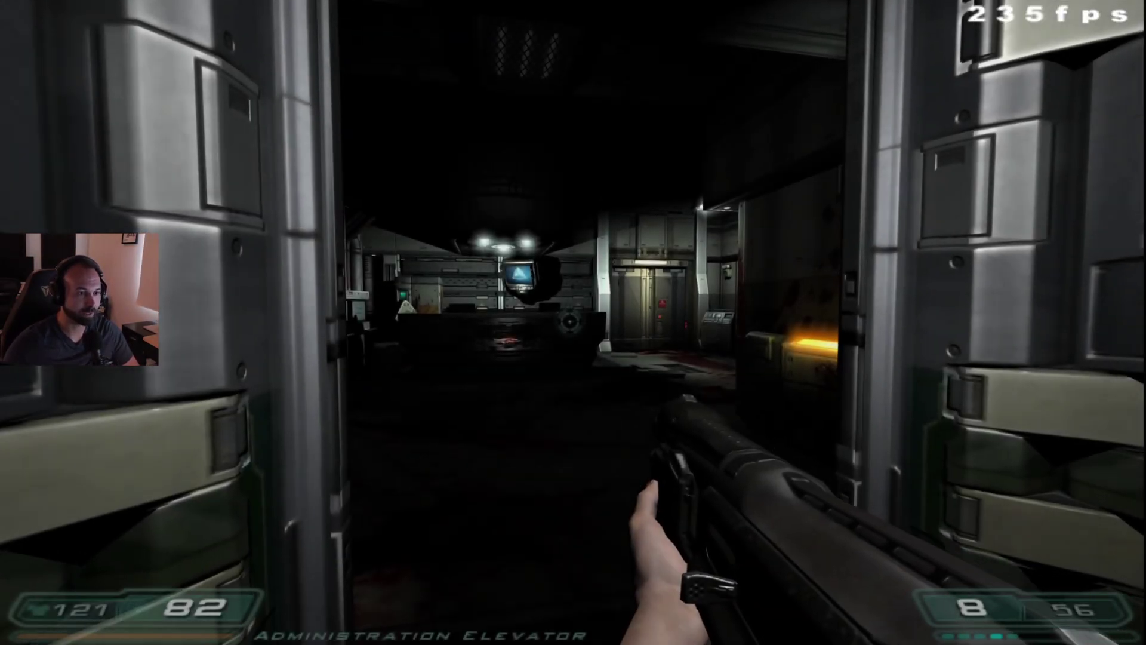
# Enter the Administration Lobby, equip the machine gun, shoot the enemy in front of the Alpha Labs entrance and reload.
pyautogui.press('f')
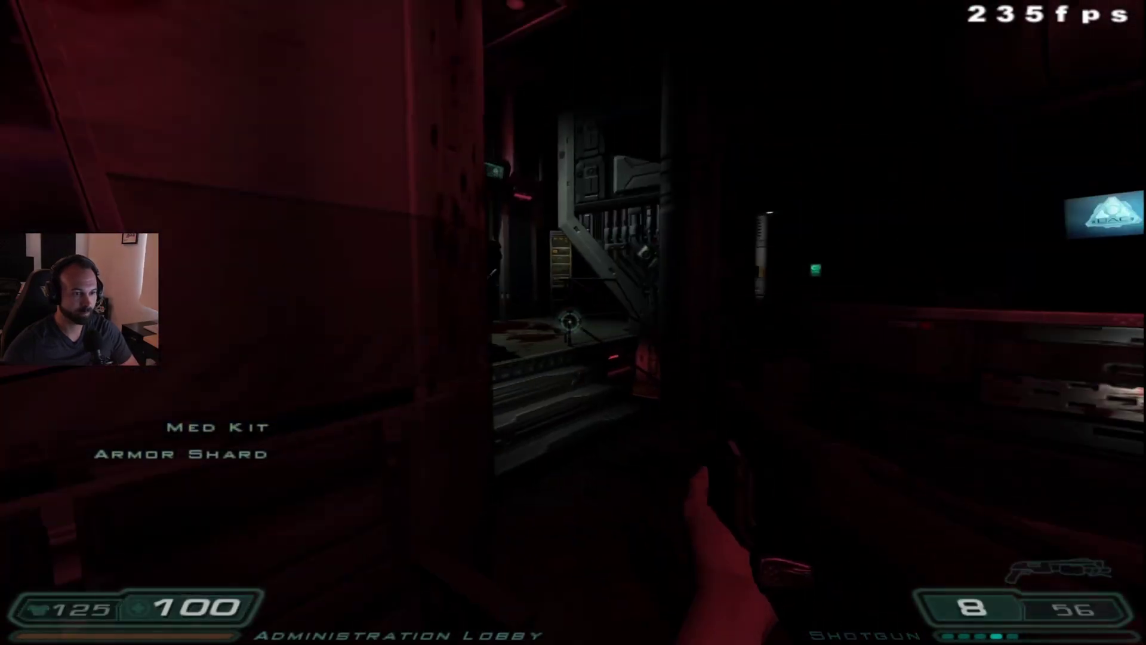
pyautogui.press('4')
pyautogui.click(570, 321)
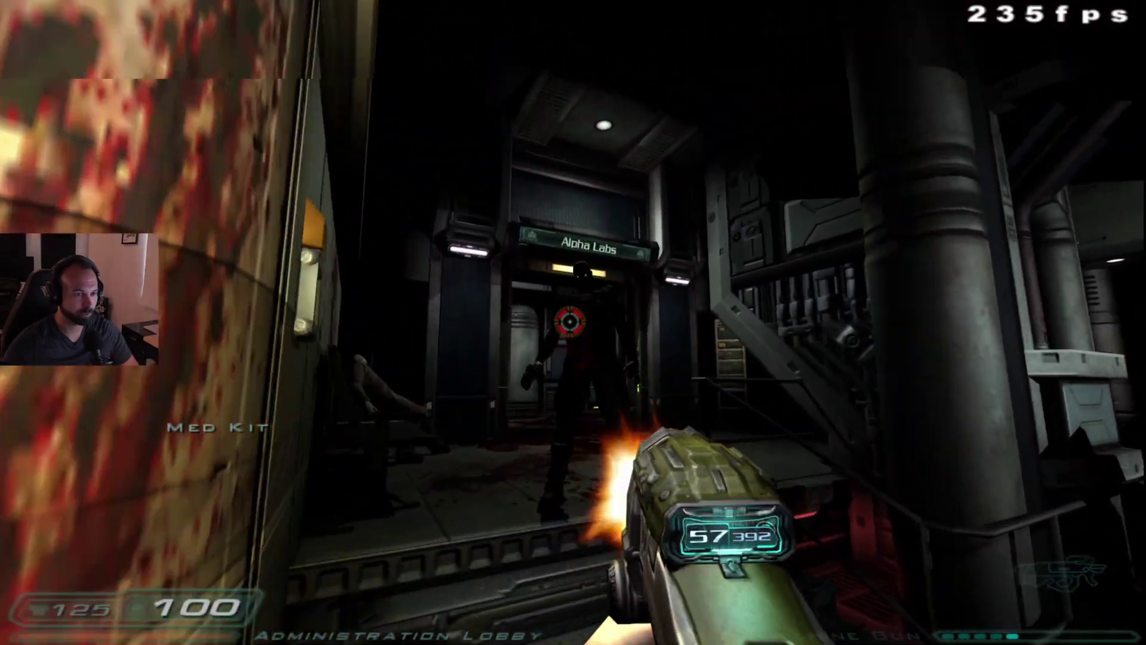
pyautogui.click(570, 321)
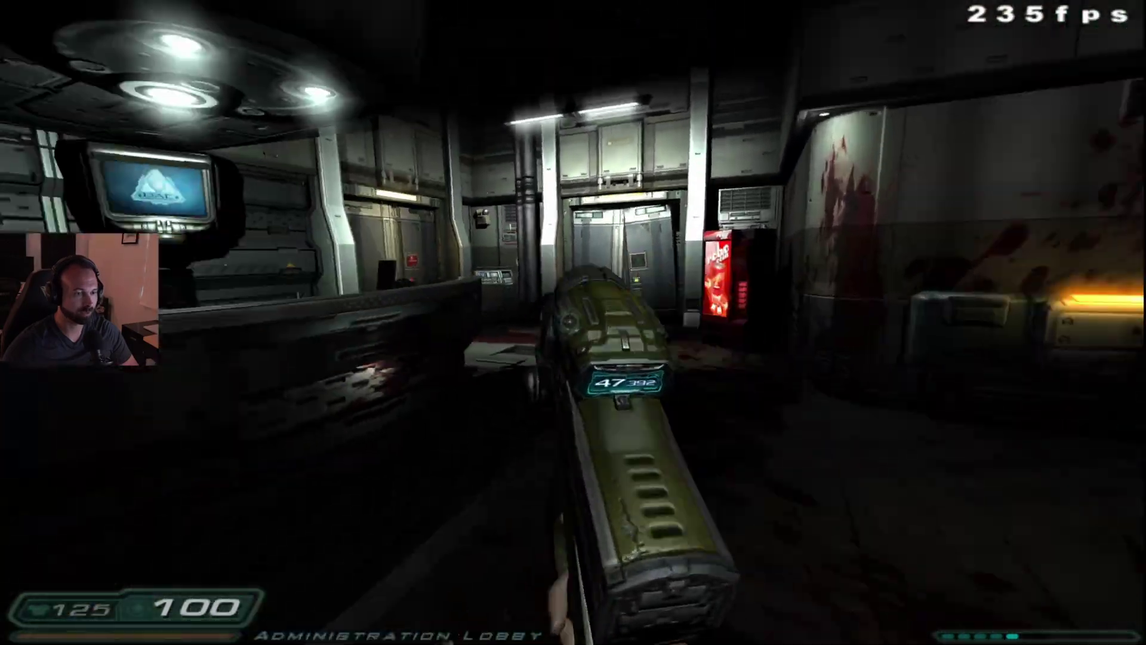
pyautogui.press('r')
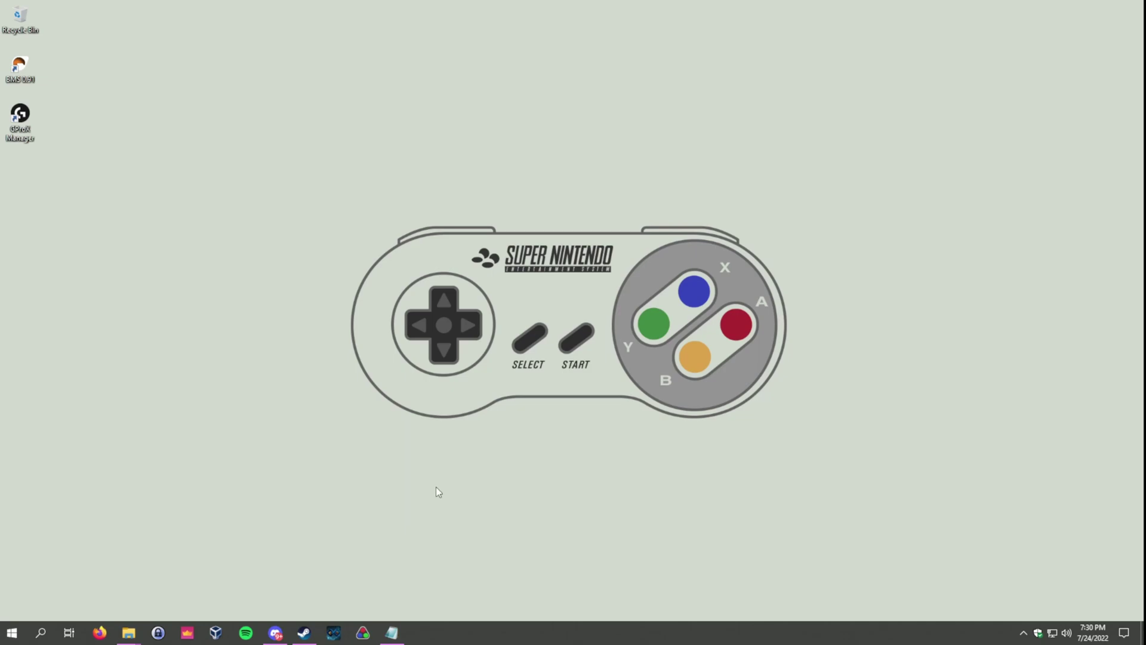
# Switch to Steam, launch DOOM 3 from the library and open its saved-game list.
pyautogui.click(304, 633)
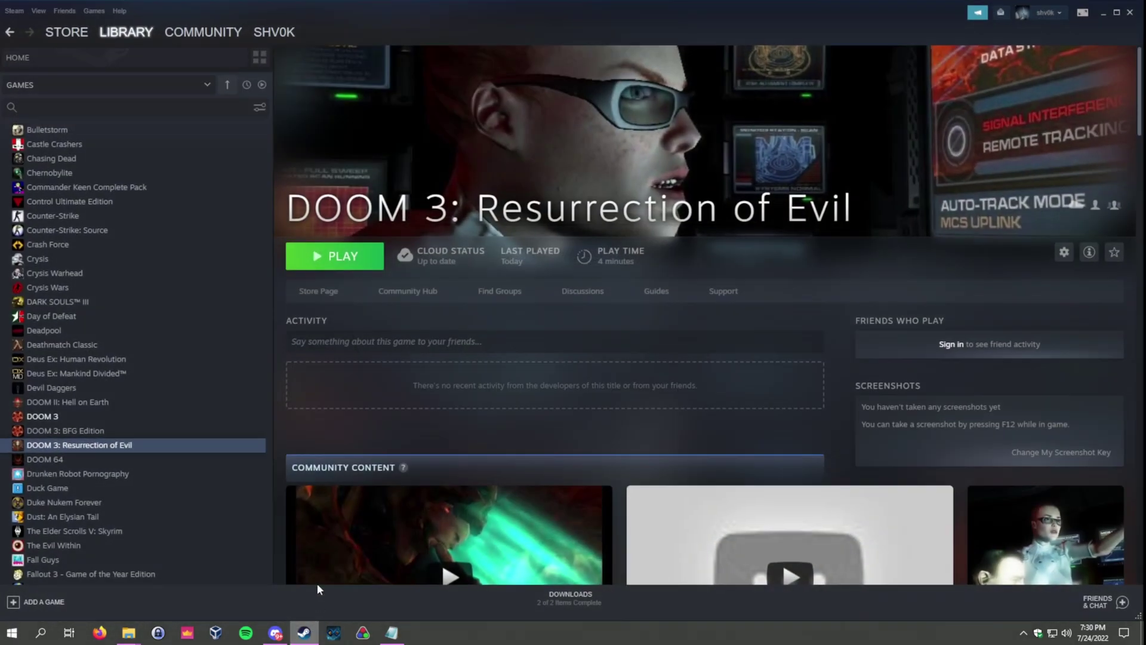
pyautogui.click(77, 417)
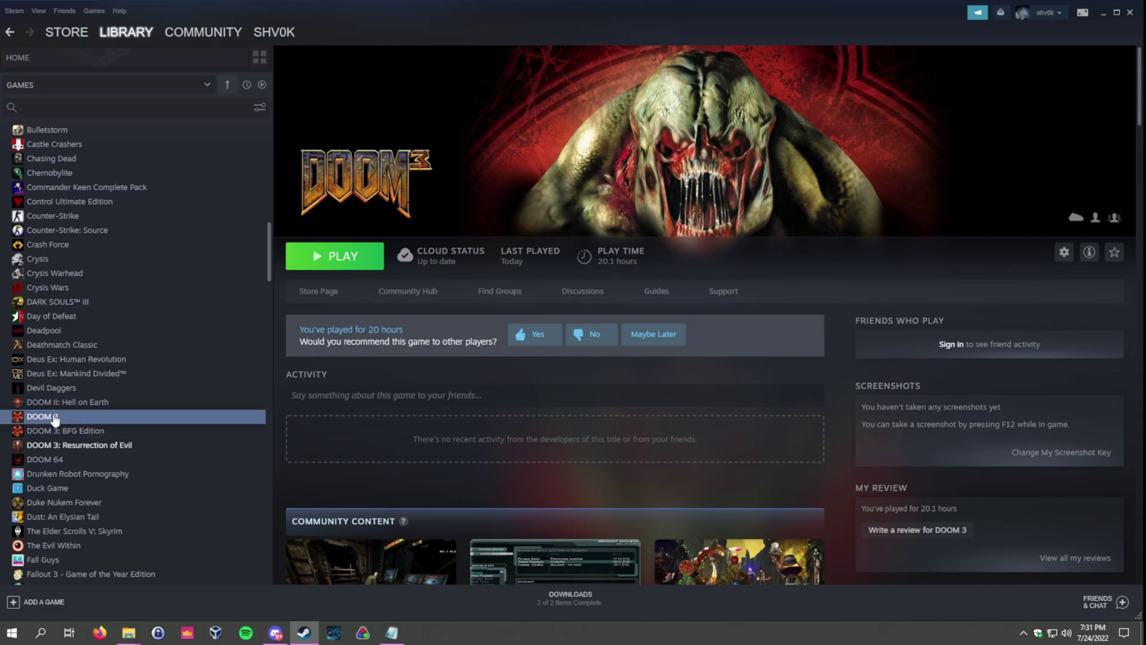
pyautogui.click(109, 445)
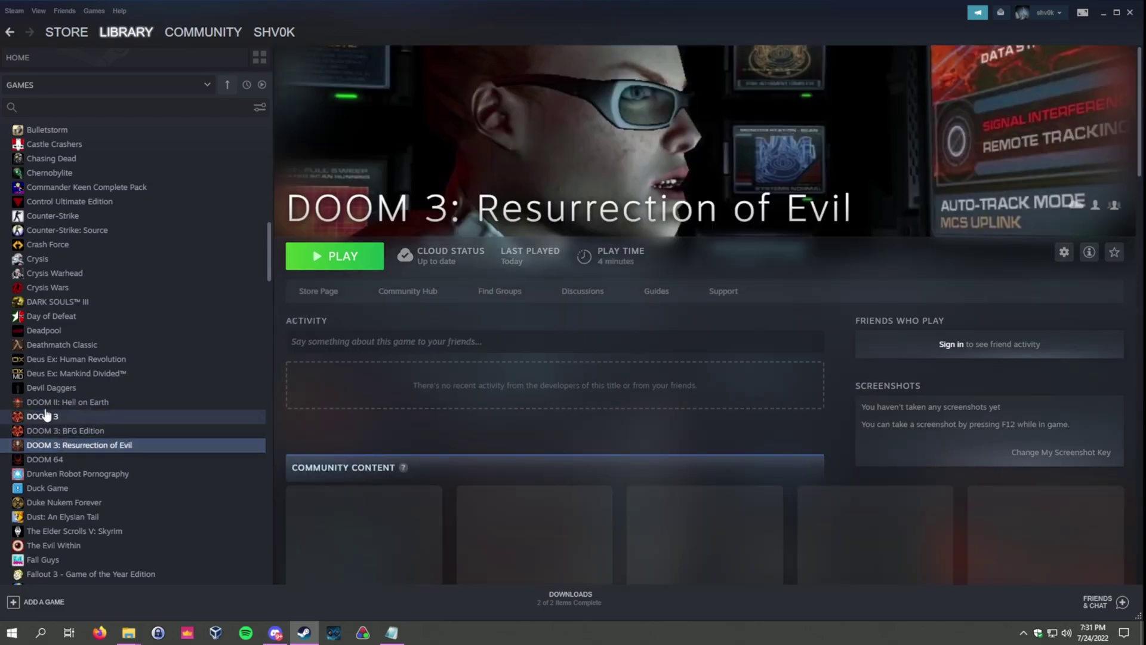
pyautogui.click(45, 415)
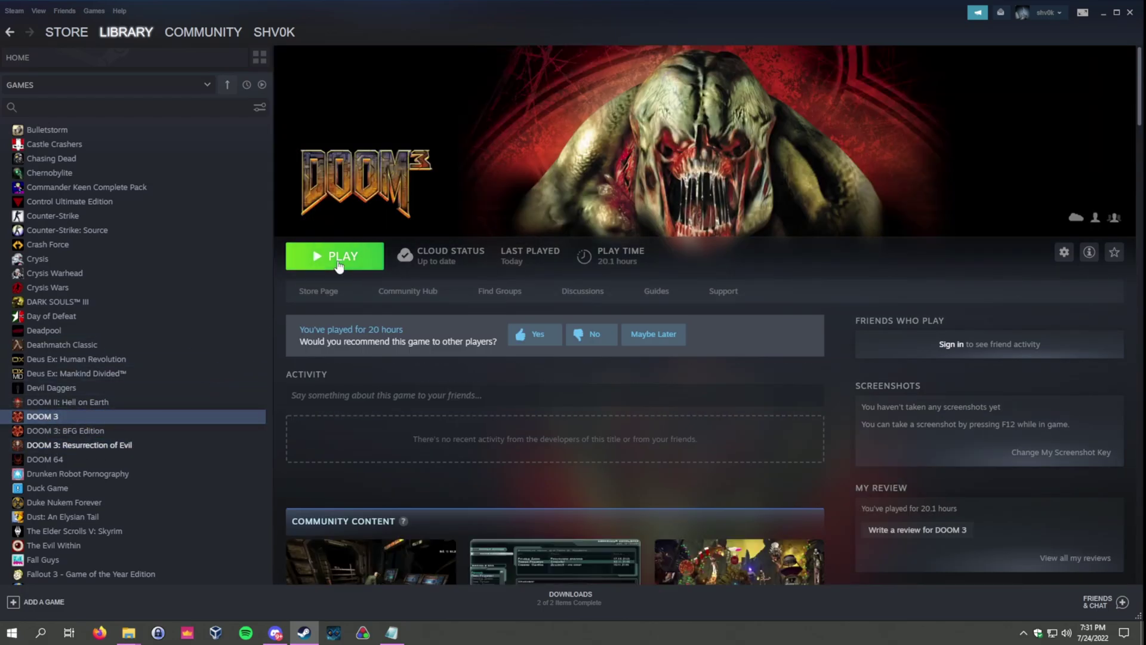
pyautogui.click(338, 263)
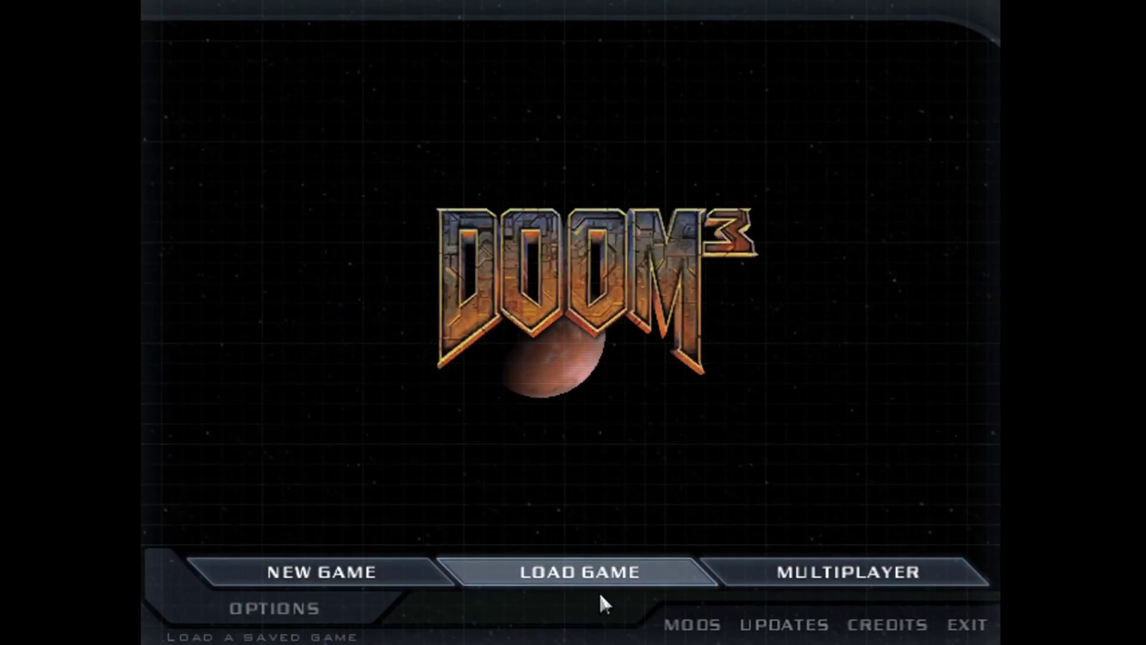
pyautogui.click(602, 597)
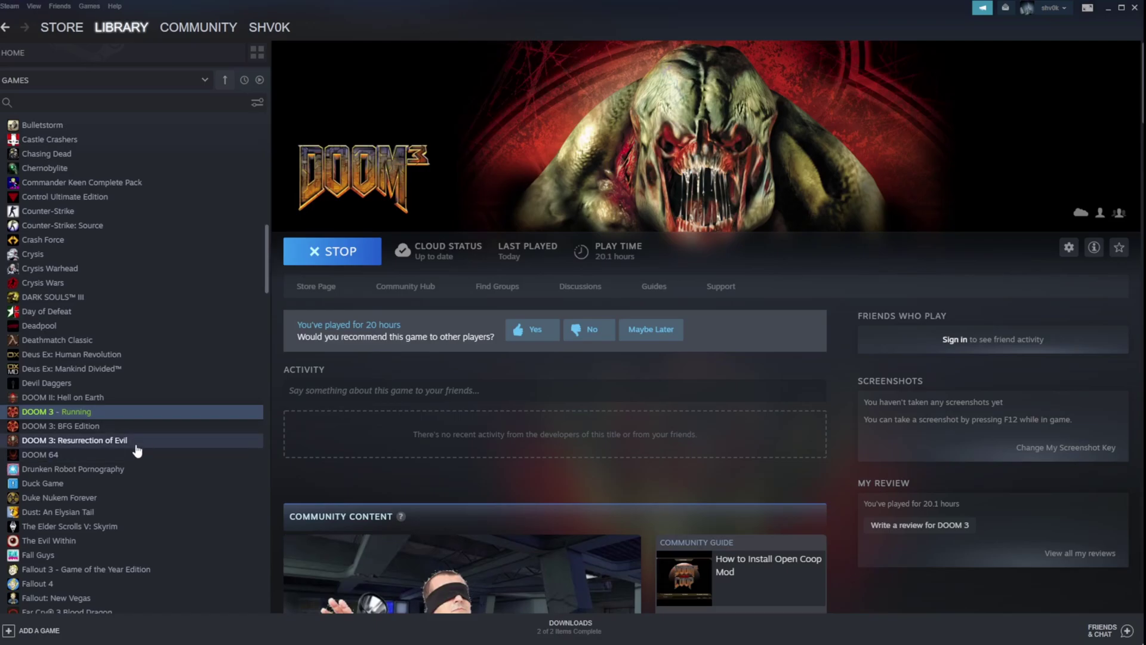
# Launch DOOM 3: Resurrection of Evil from the library and open its saved-game list.
pyautogui.click(75, 452)
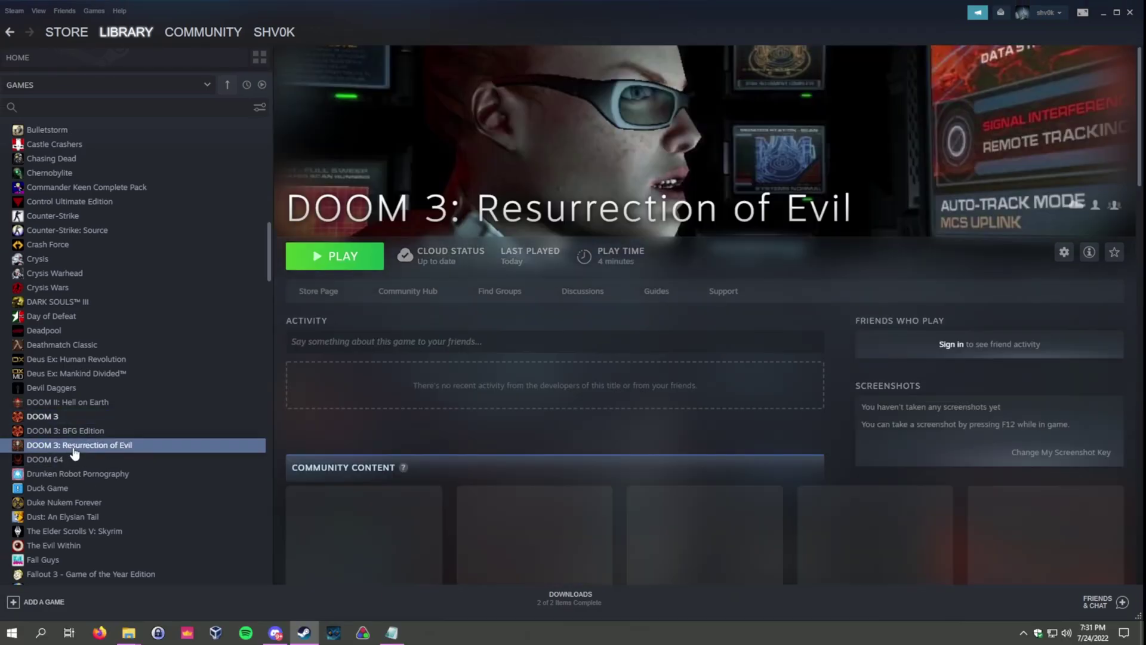
pyautogui.click(334, 256)
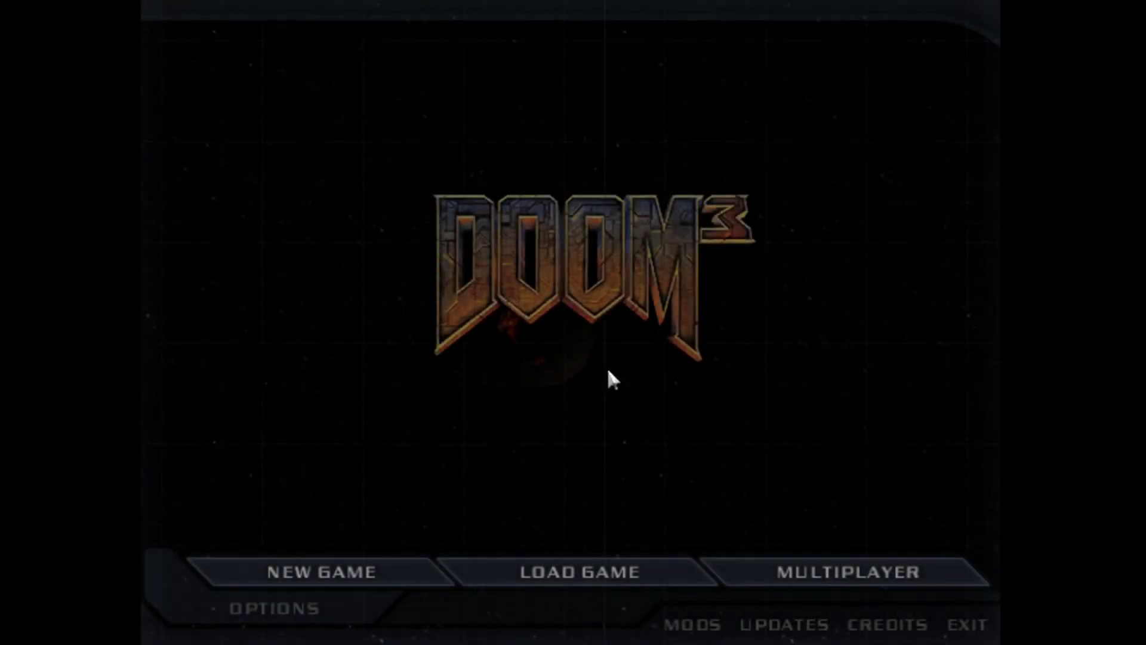
pyautogui.click(554, 590)
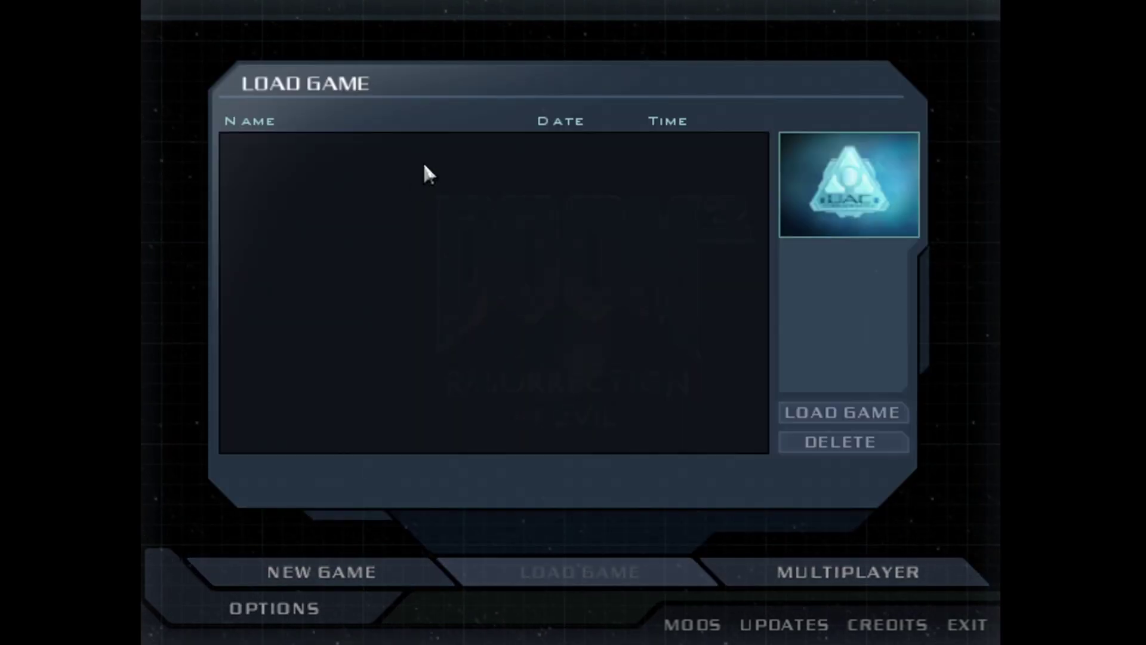
# Exit Resurrection of Evil and minimize the Steam window.
pyautogui.click(962, 627)
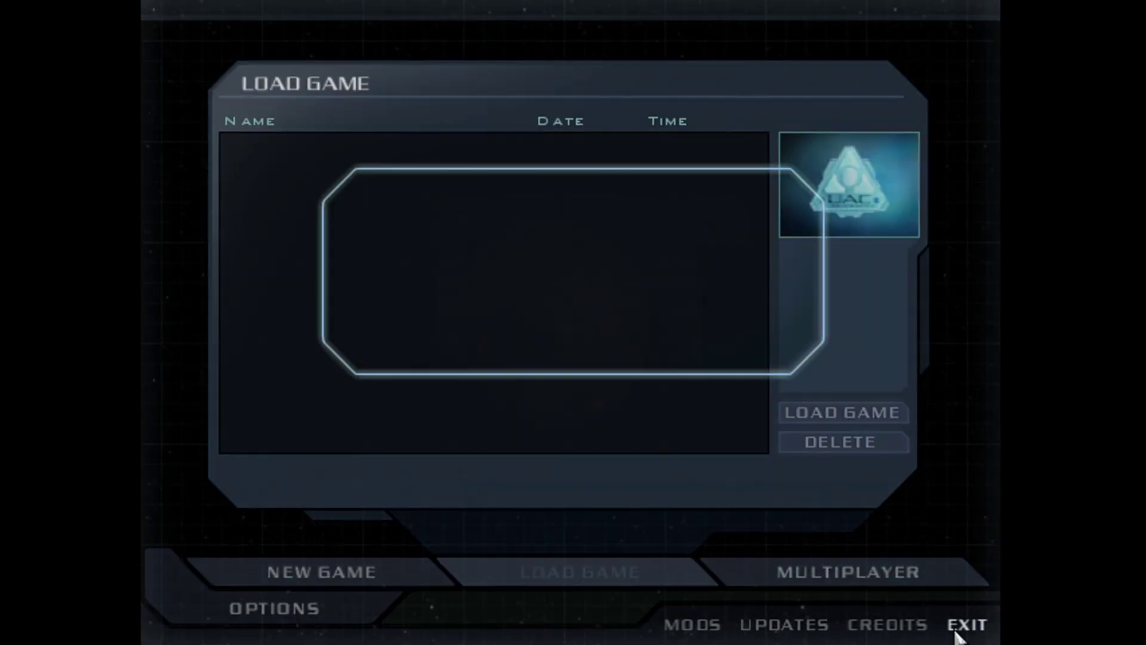
pyautogui.click(436, 331)
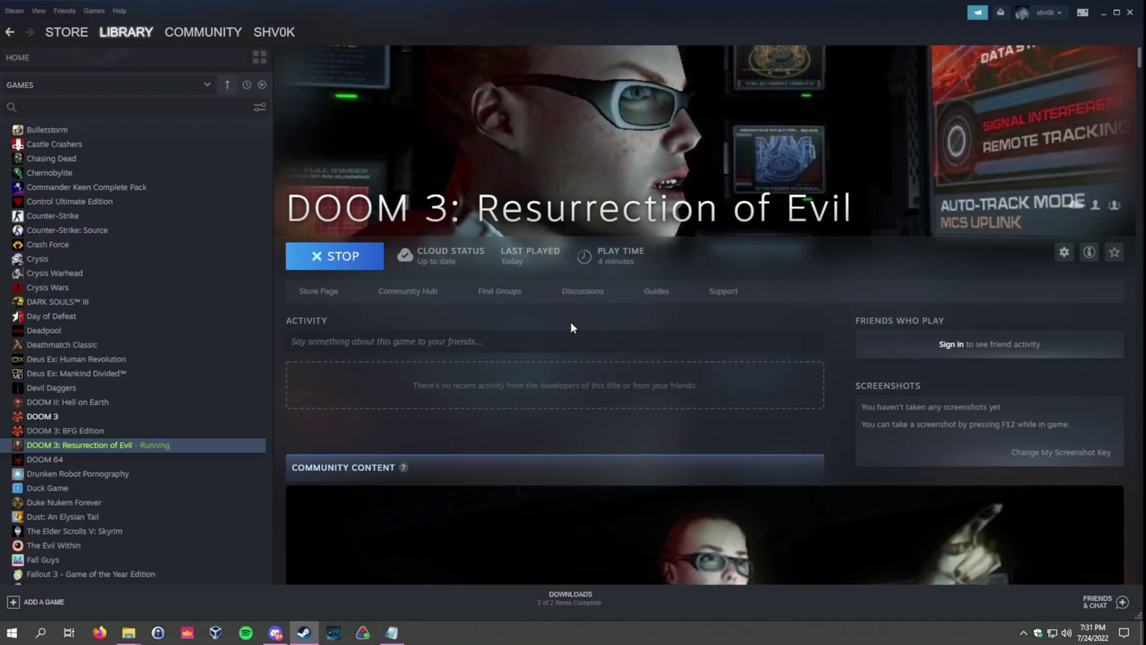
pyautogui.click(1104, 14)
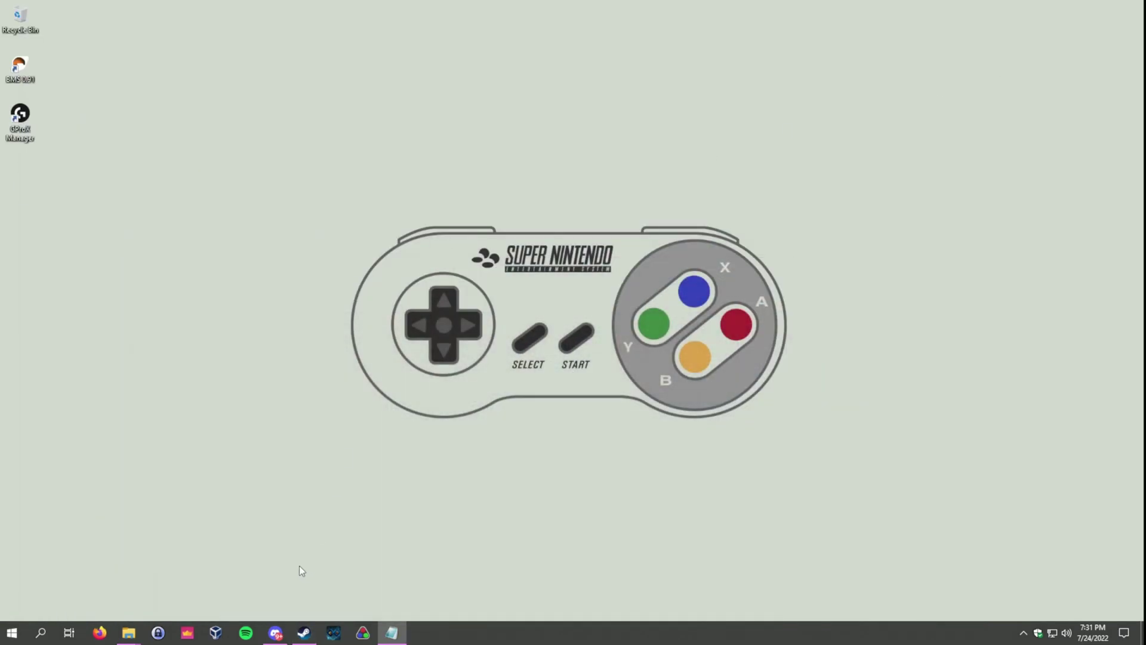
# Switch to File Explorer and show the Doom 3 installation folder beside the Doom3_mods folder.
pyautogui.click(126, 628)
pyautogui.moveTo(127, 628)
pyautogui.click(178, 607)
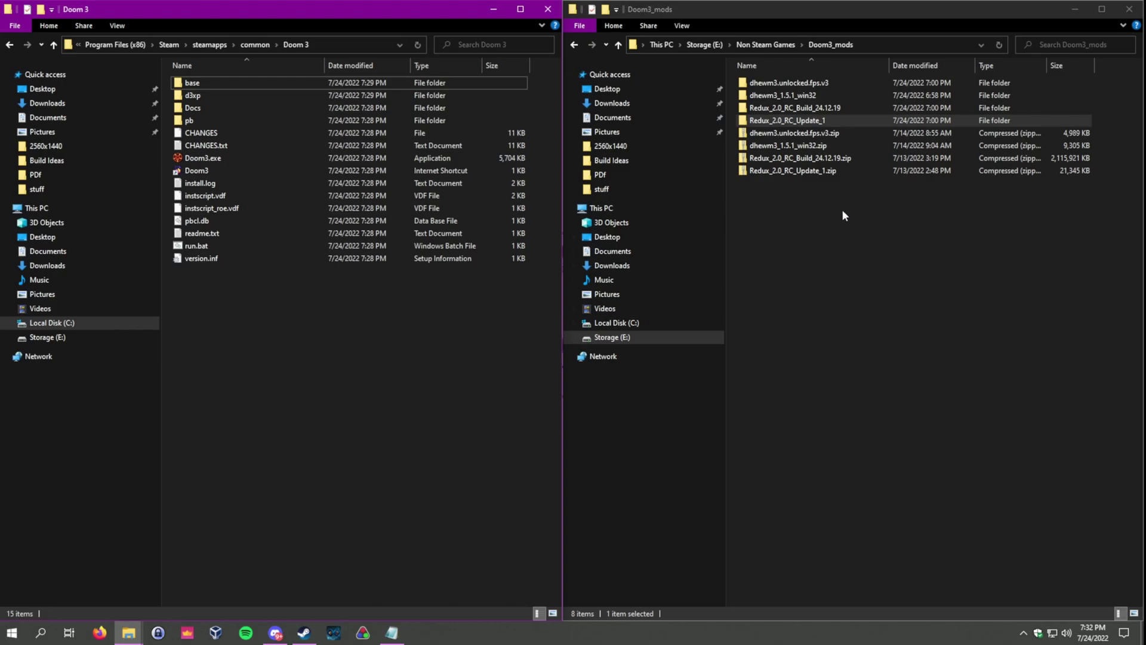
# Examine the four mod archives in Doom3_mods and the matching dhewm3 and Redux extracted folders.
pyautogui.moveTo(811, 211); pyautogui.dragTo(800, 134)
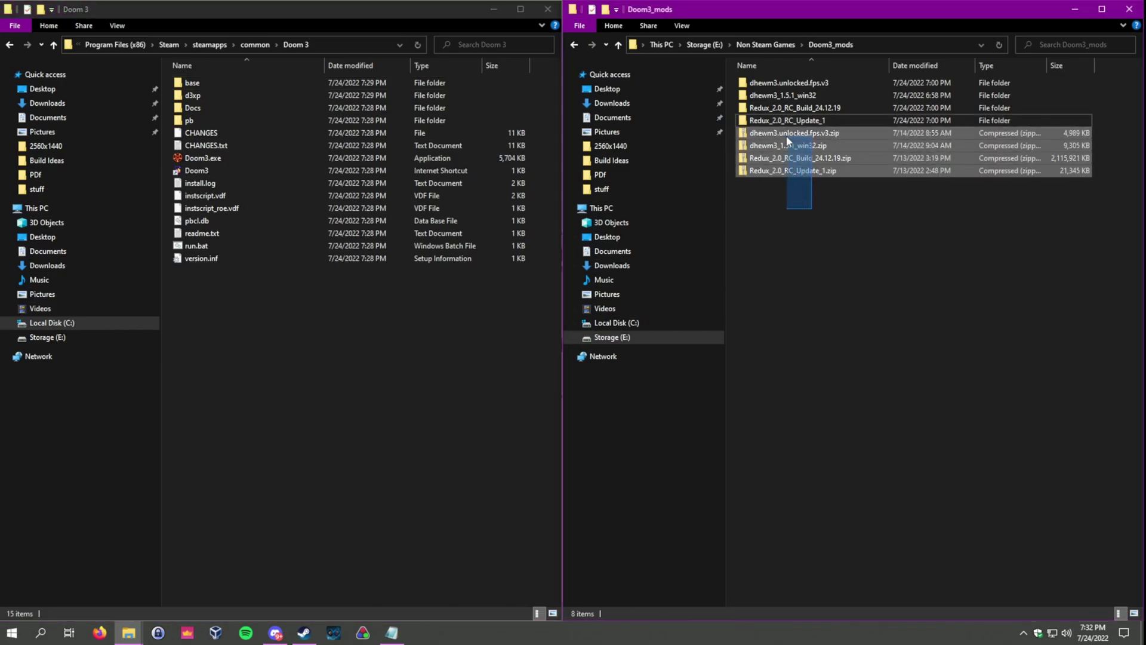
pyautogui.click(793, 212)
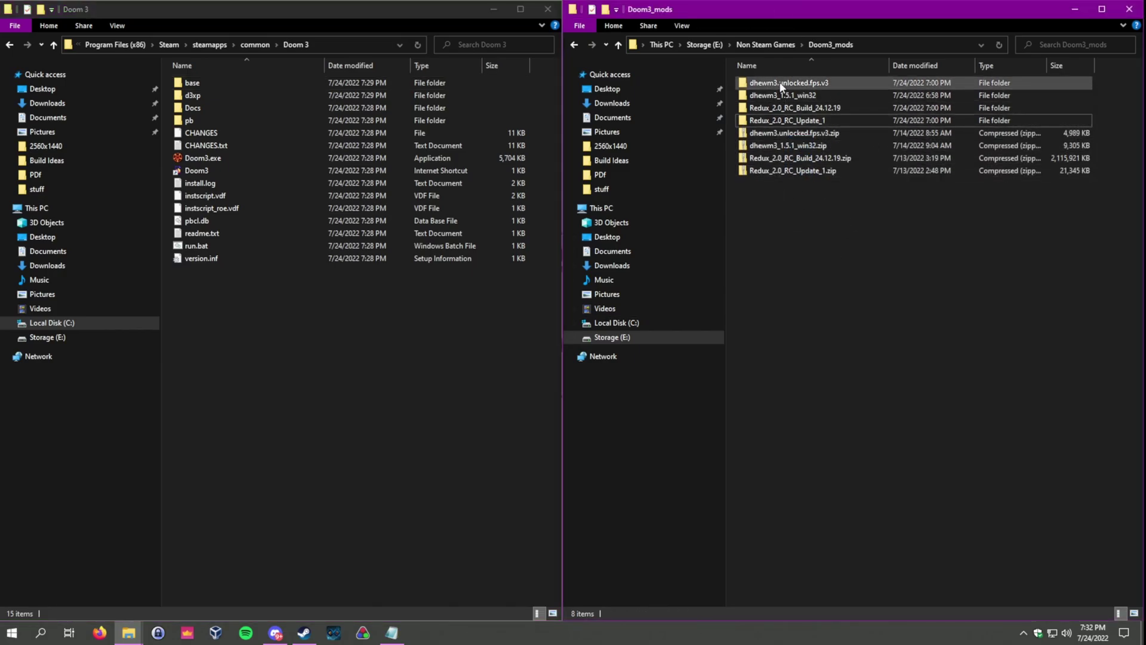
pyautogui.click(782, 84)
pyautogui.click(778, 209)
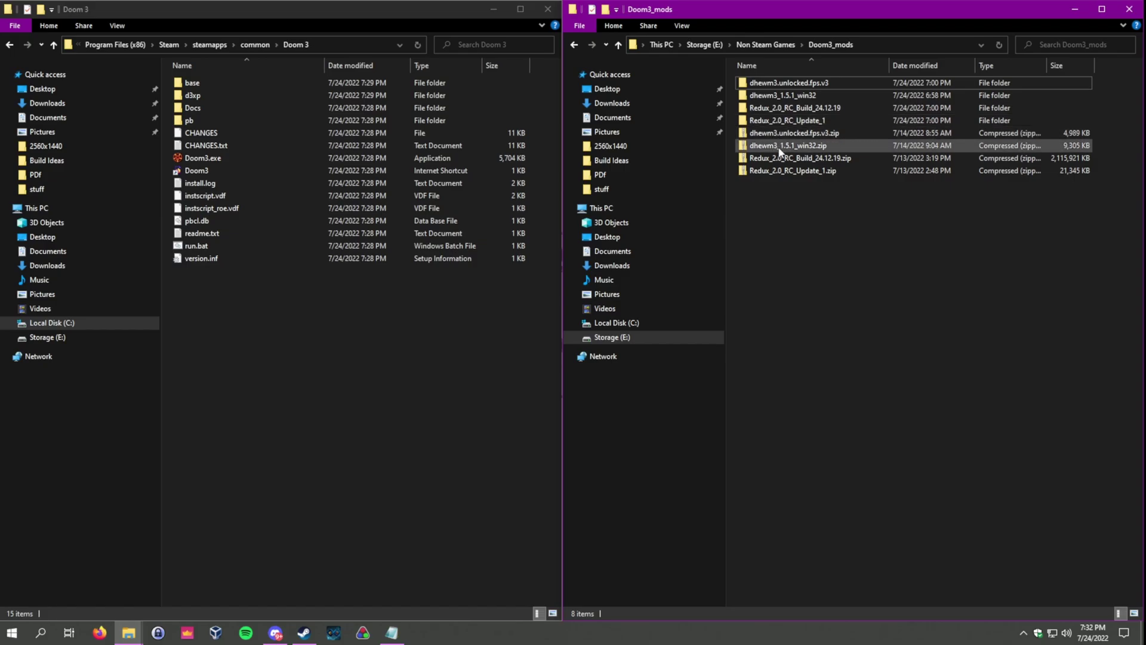
pyautogui.click(775, 99)
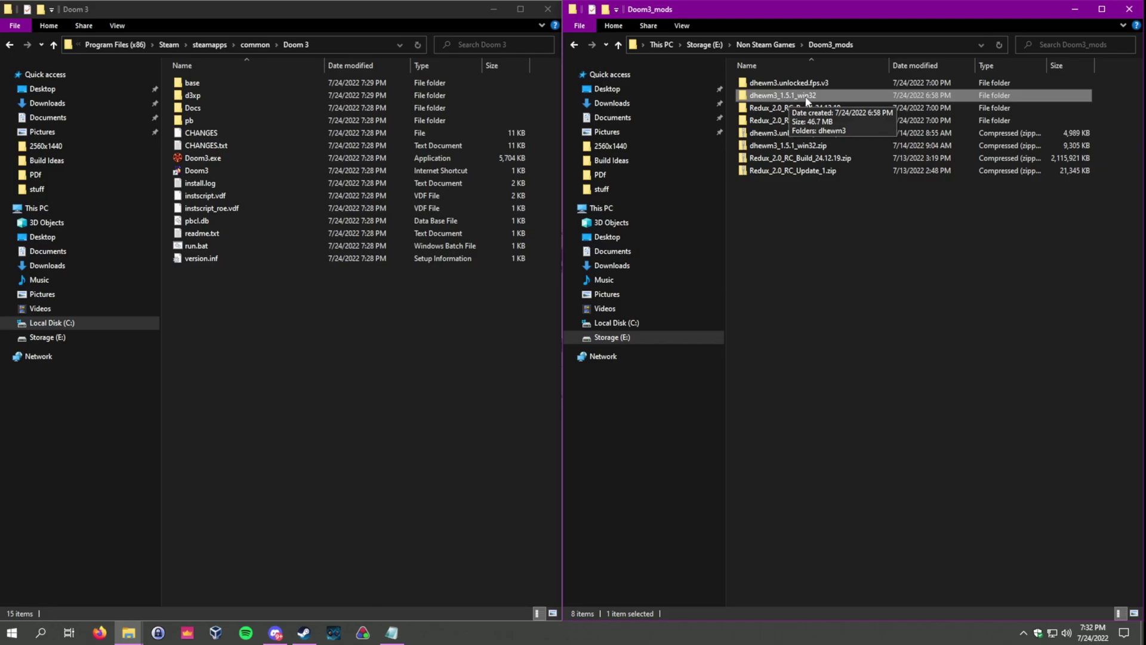
pyautogui.click(787, 85)
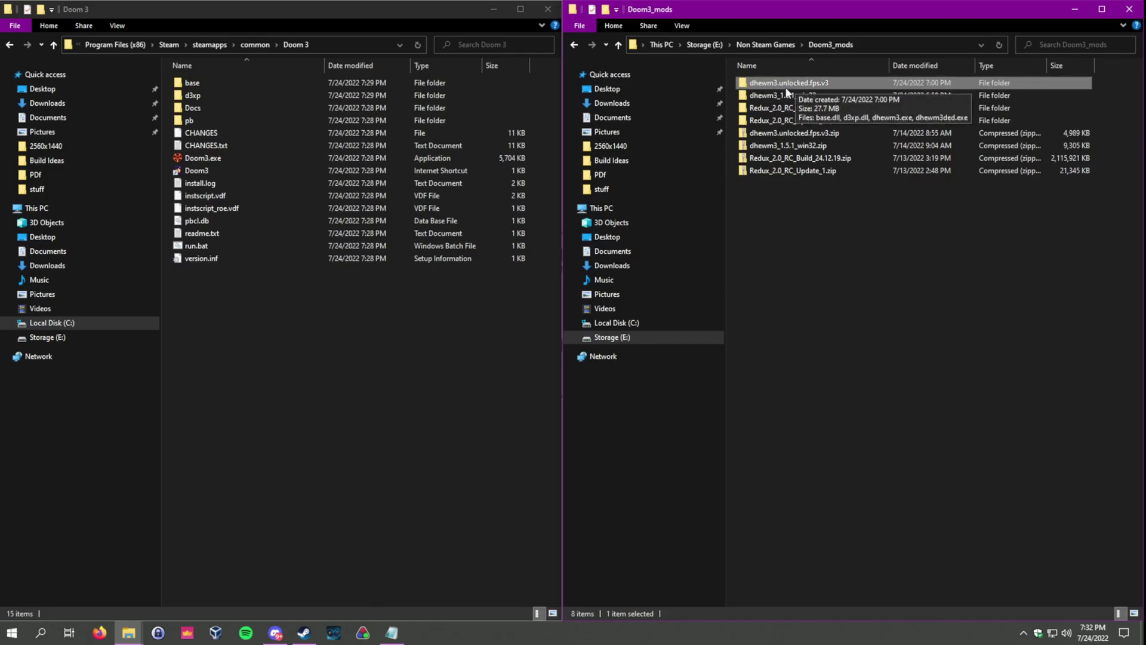
pyautogui.click(775, 112)
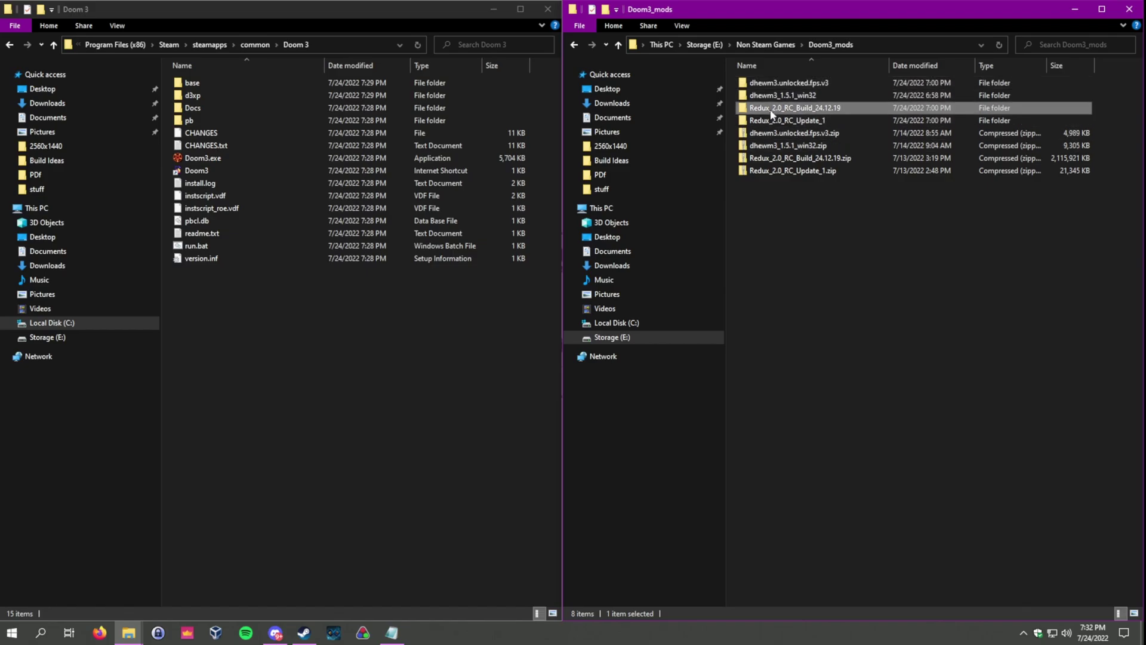
pyautogui.click(779, 122)
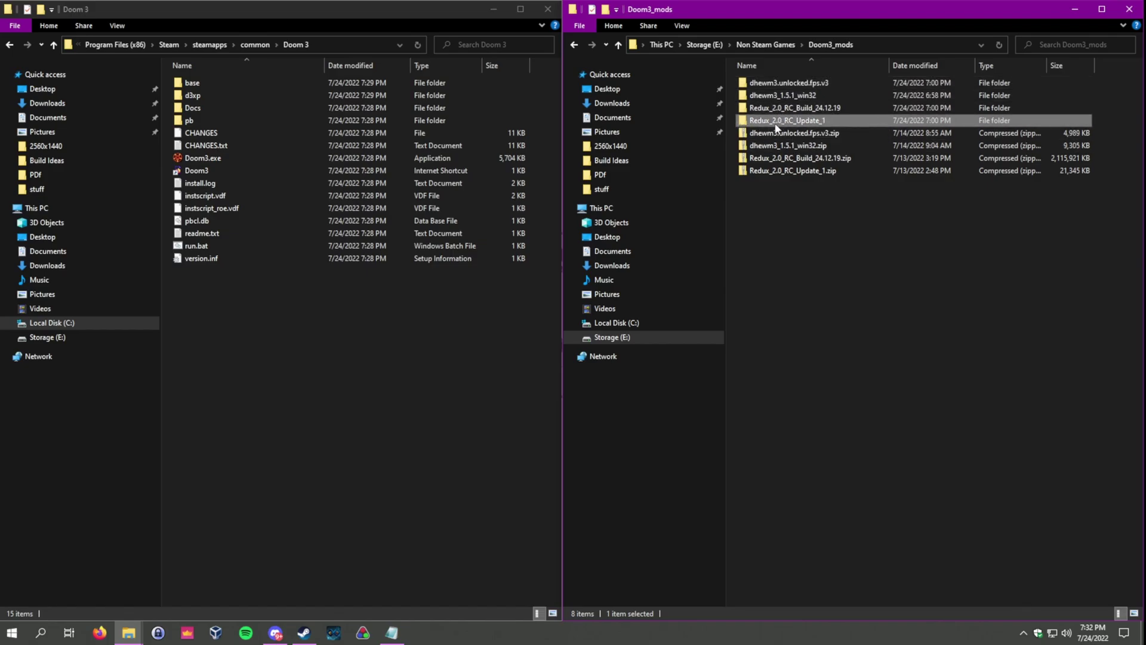
pyautogui.click(784, 98)
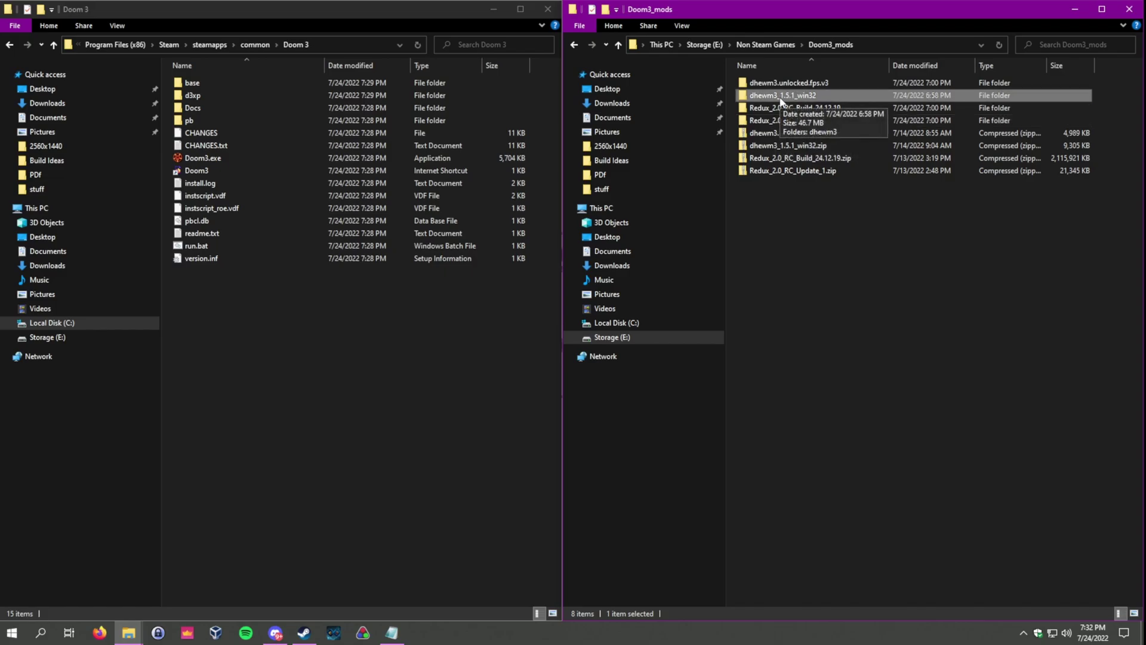
# Look over the dhewm3.unlocked.fps.v3 and dhewm3_1.5.1_win32 folders in Doom3_mods.
pyautogui.click(784, 84)
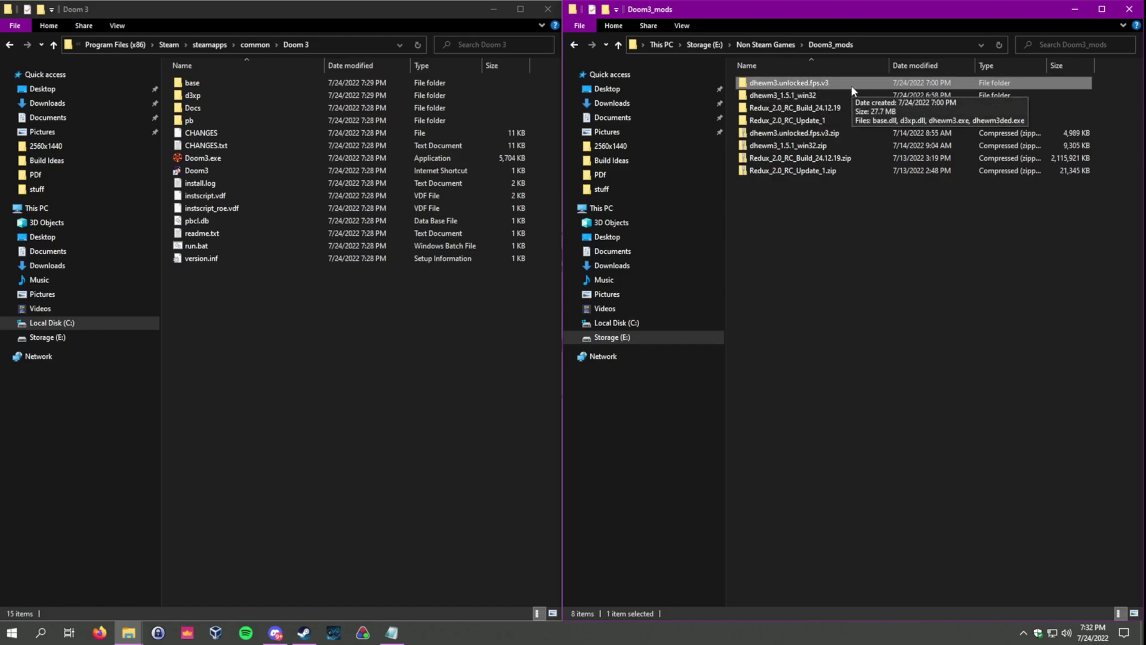
pyautogui.click(806, 99)
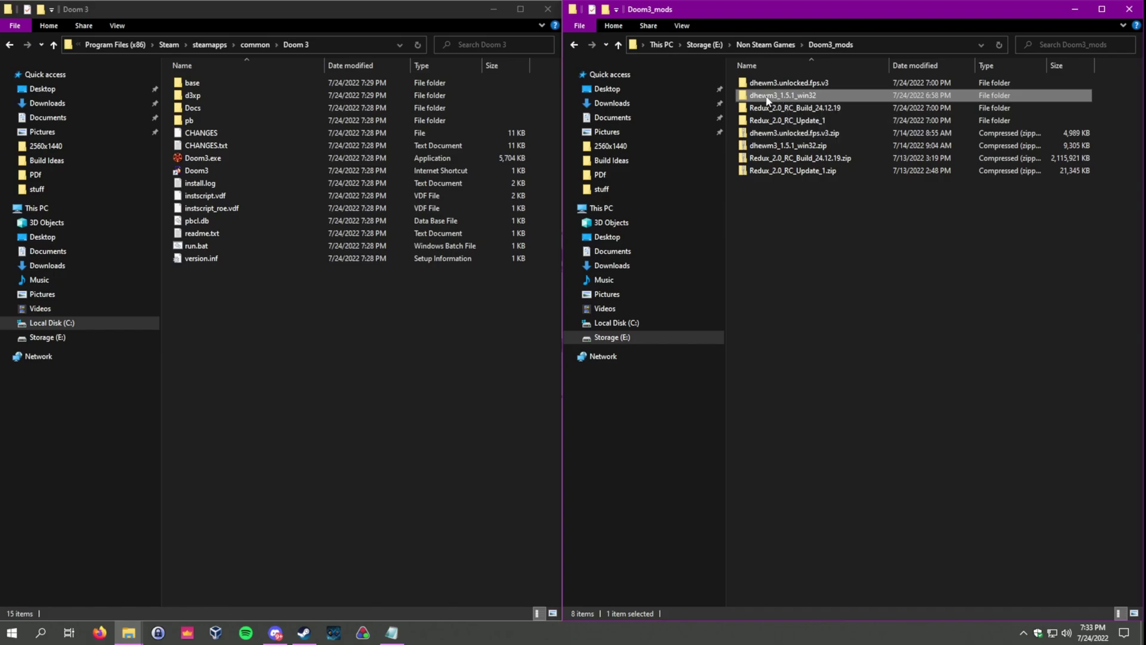
pyautogui.click(781, 95)
pyautogui.press('Escape')
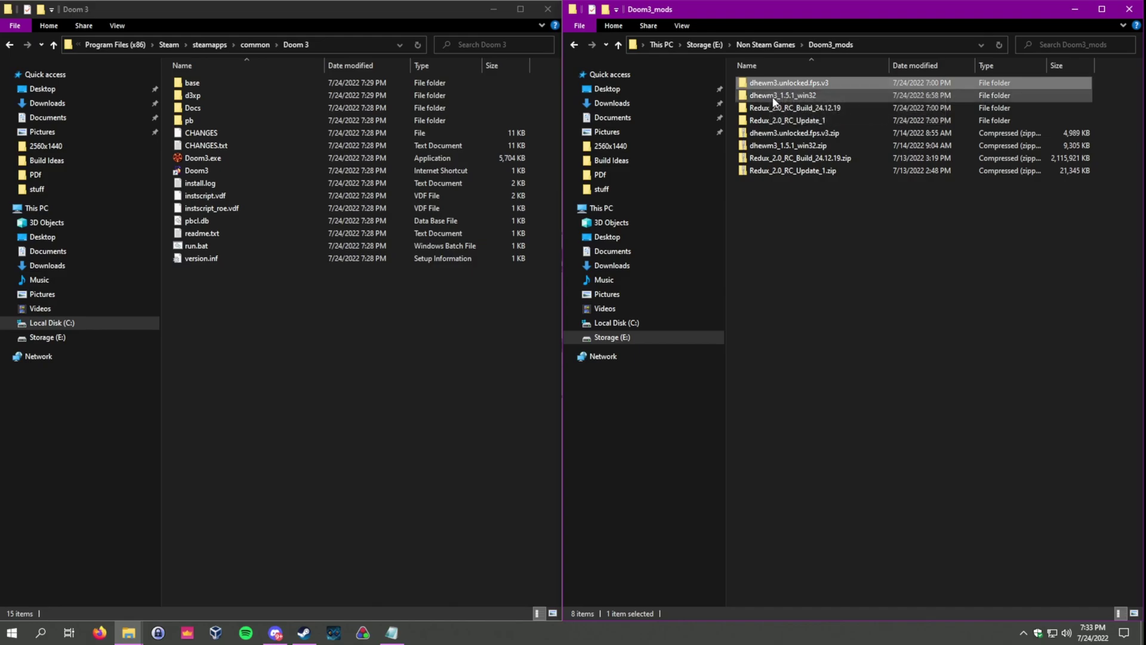
pyautogui.click(348, 301)
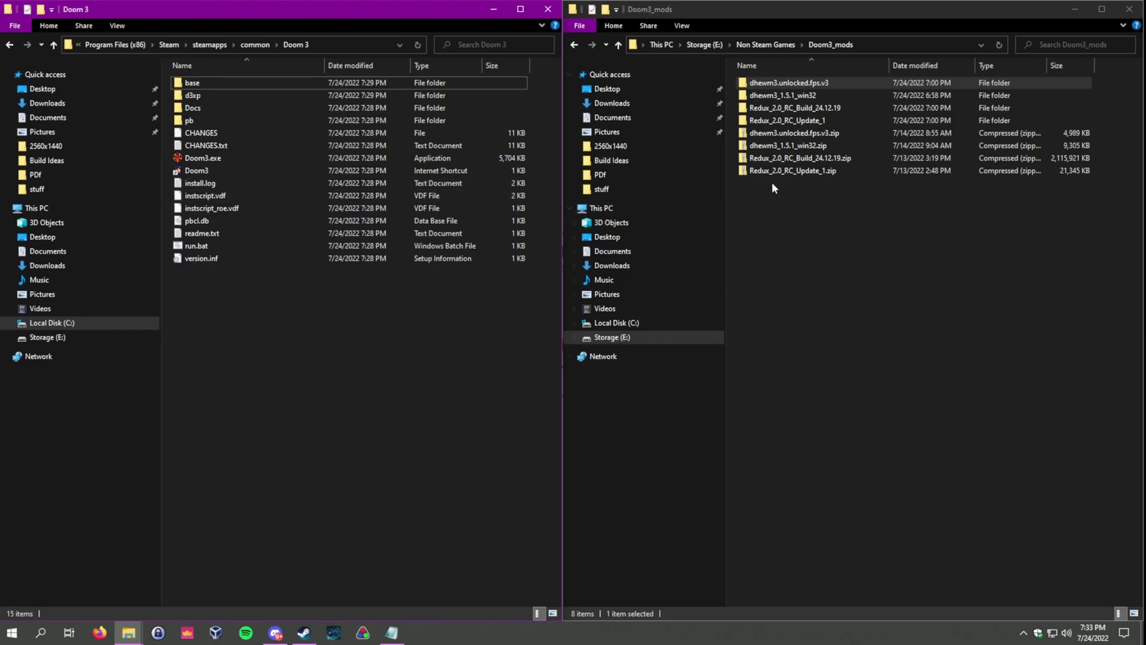
pyautogui.doubleClick(783, 97)
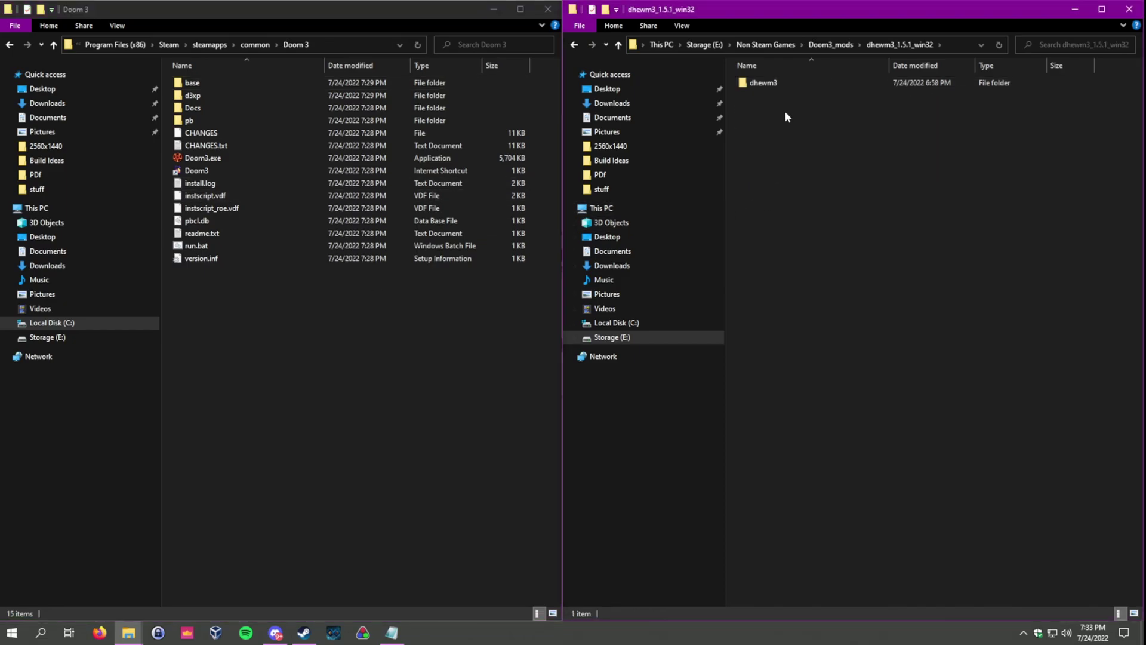
pyautogui.click(848, 45)
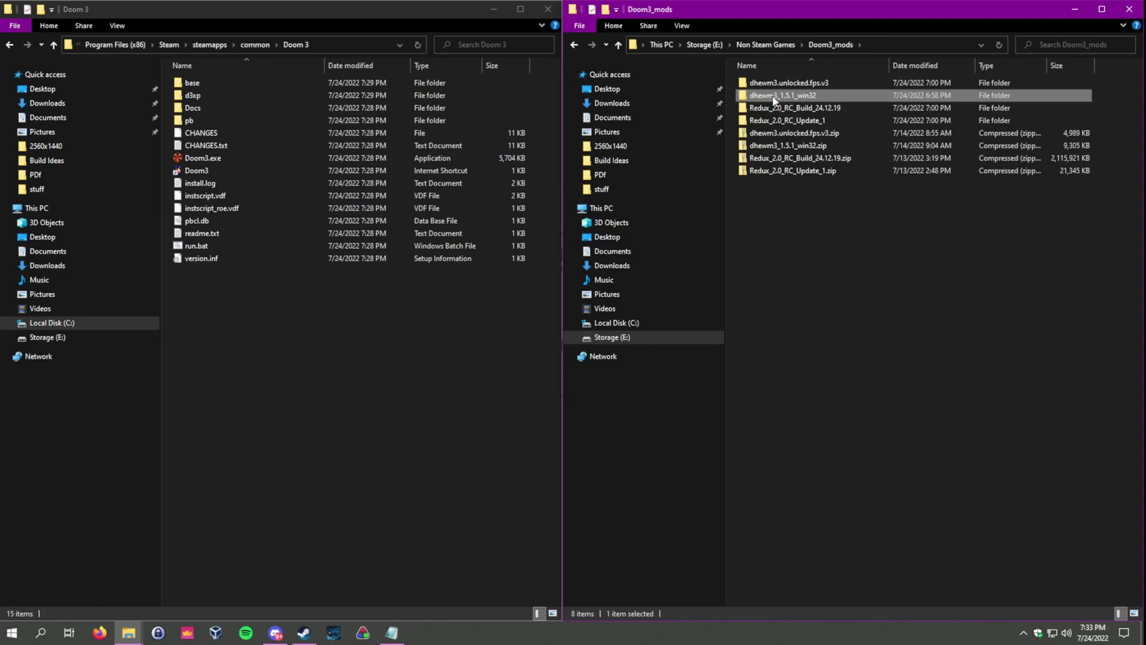
# Open the dhewm3 folder inside dhewm3_1.5.1_win32, checking the contents of its base subfolder.
pyautogui.click(819, 108)
pyautogui.click(779, 95)
pyautogui.doubleClick(764, 97)
pyautogui.doubleClick(765, 83)
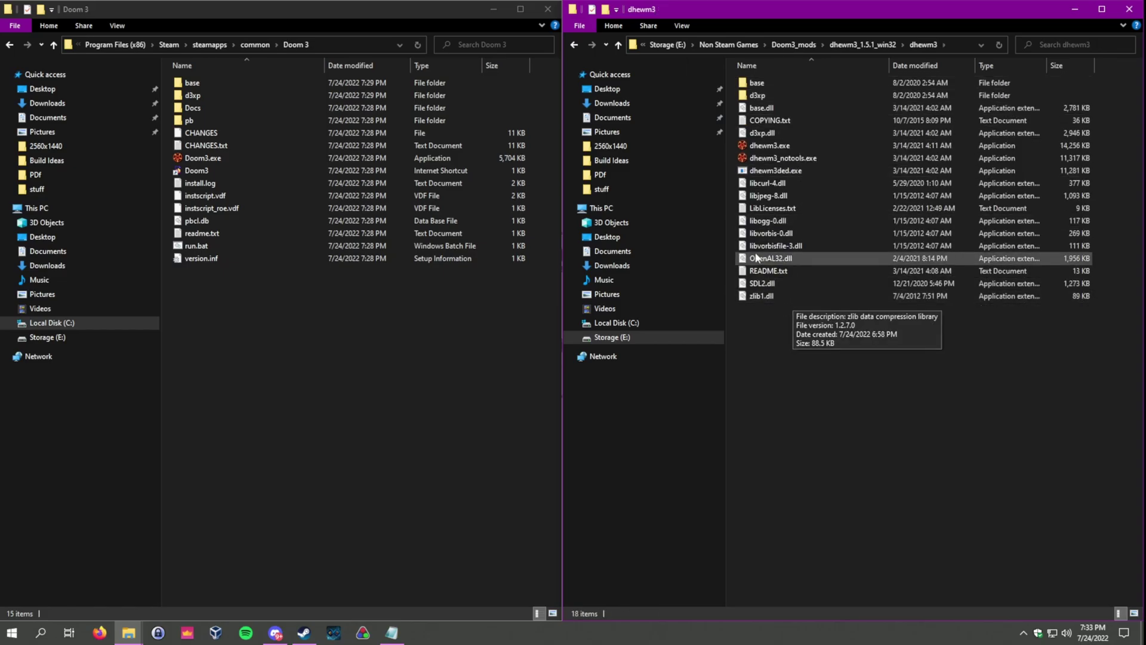
pyautogui.doubleClick(781, 85)
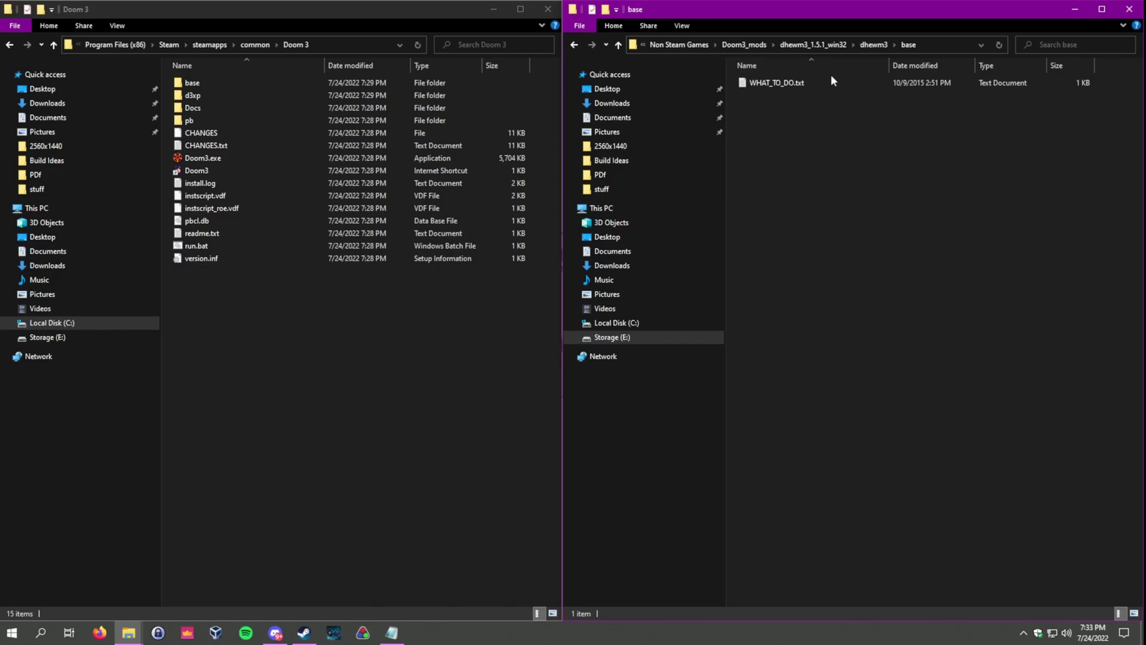
pyautogui.click(875, 46)
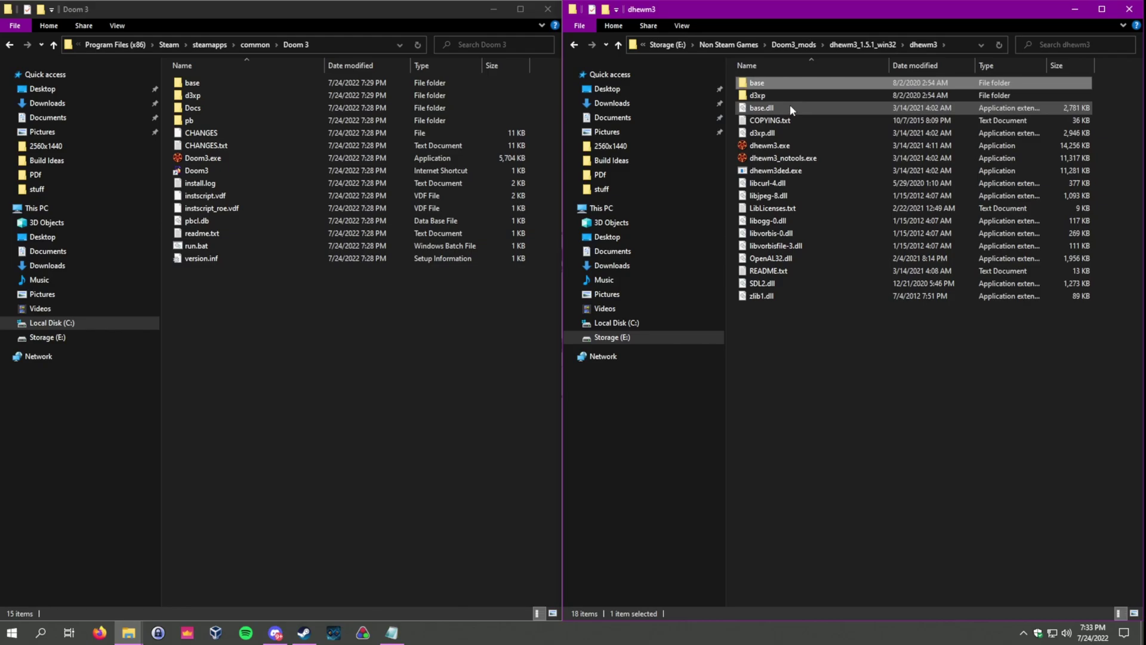
# Copy all the loose files in the dhewm3 folder, leaving out the base and d3xp subfolders.
pyautogui.click(822, 332)
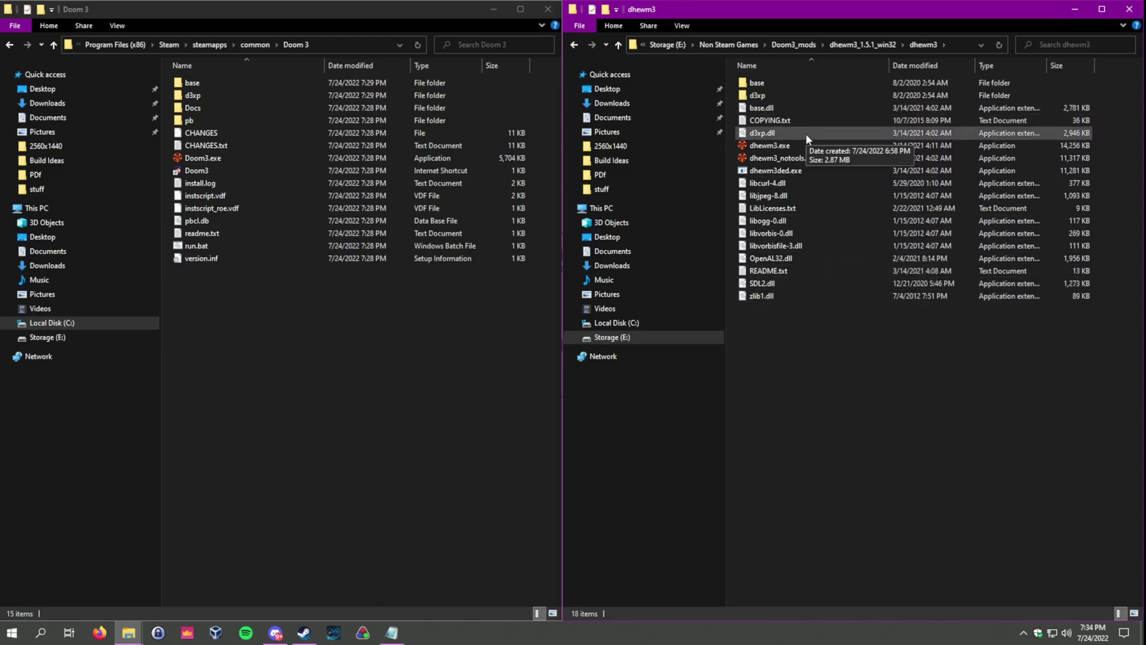
pyautogui.click(363, 381)
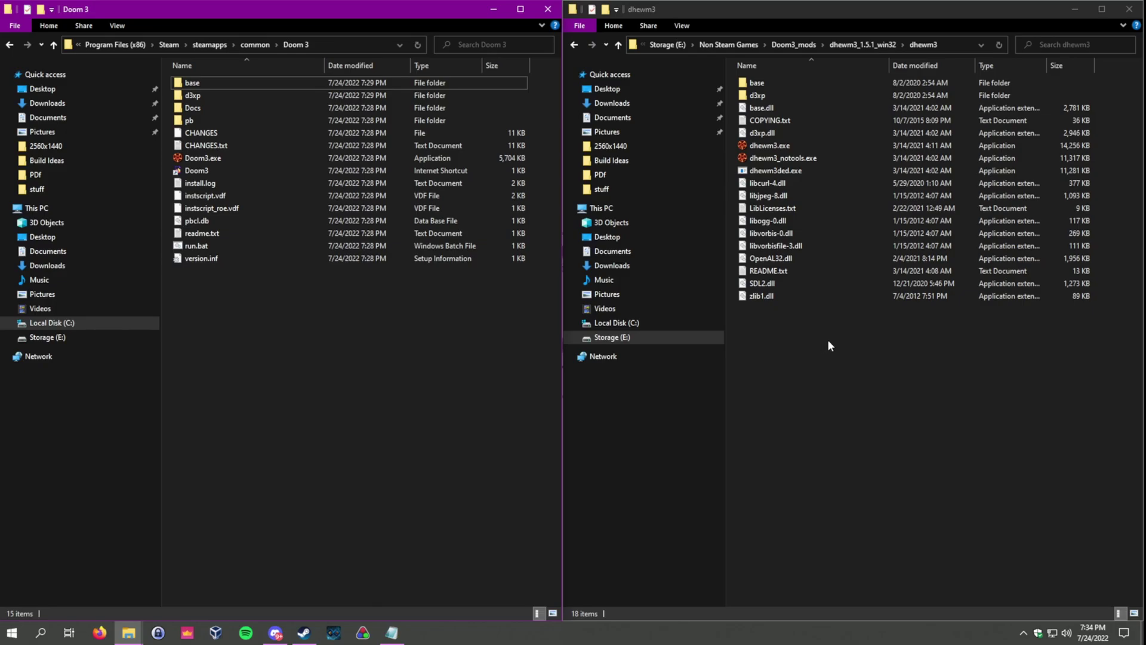
pyautogui.moveTo(804, 327); pyautogui.dragTo(776, 102)
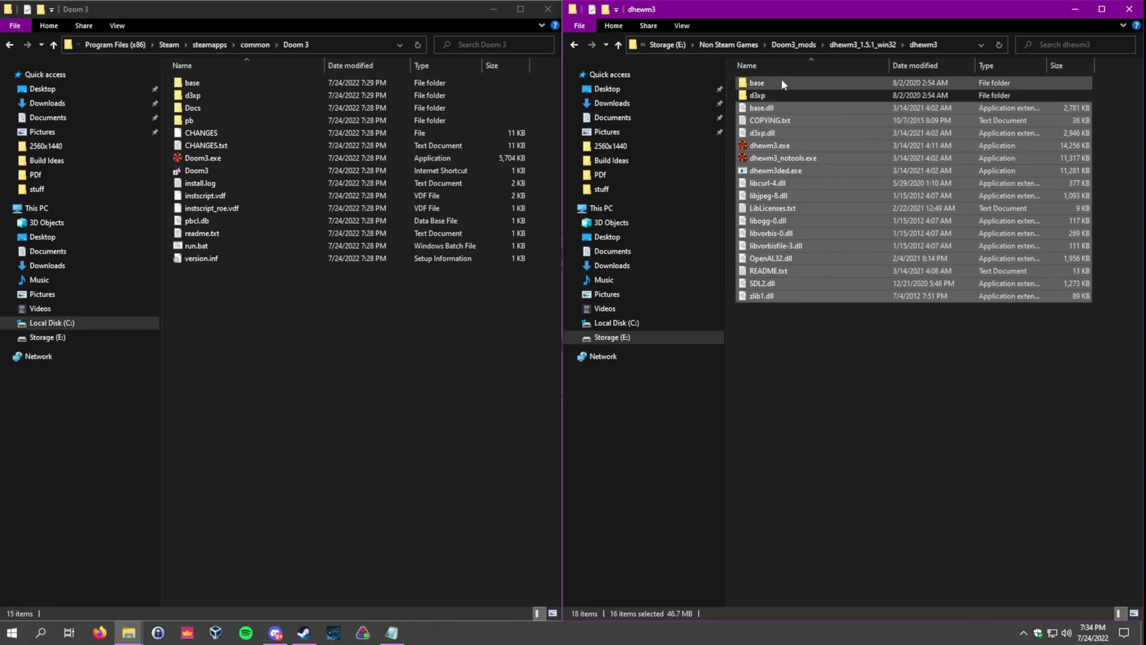
pyautogui.rightClick(827, 176)
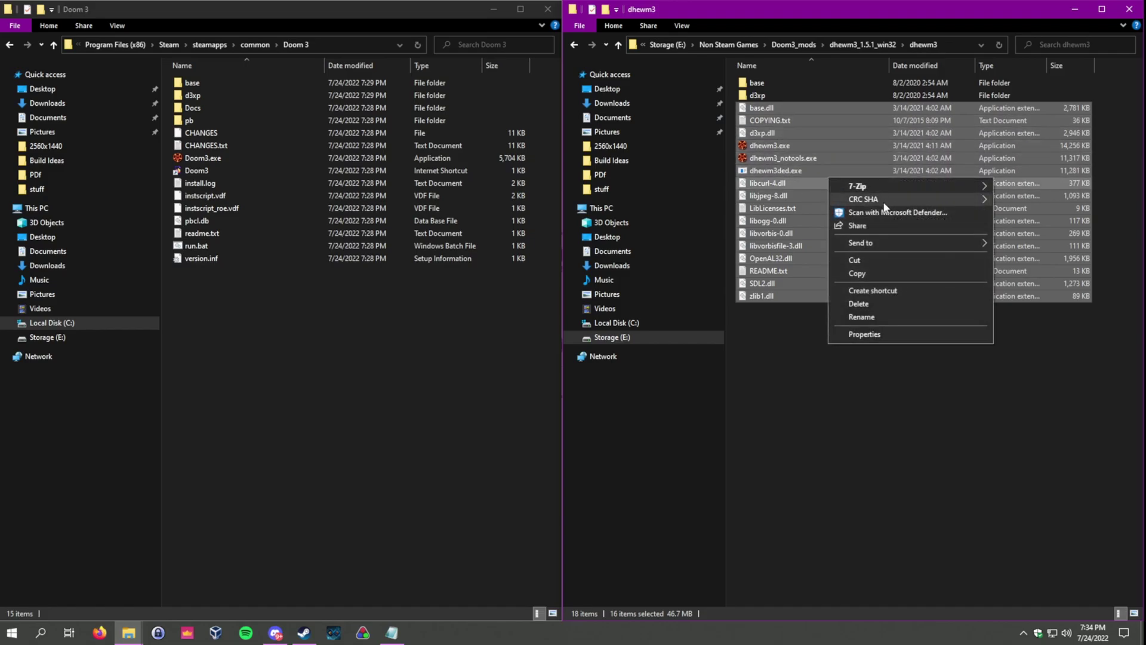
pyautogui.click(875, 272)
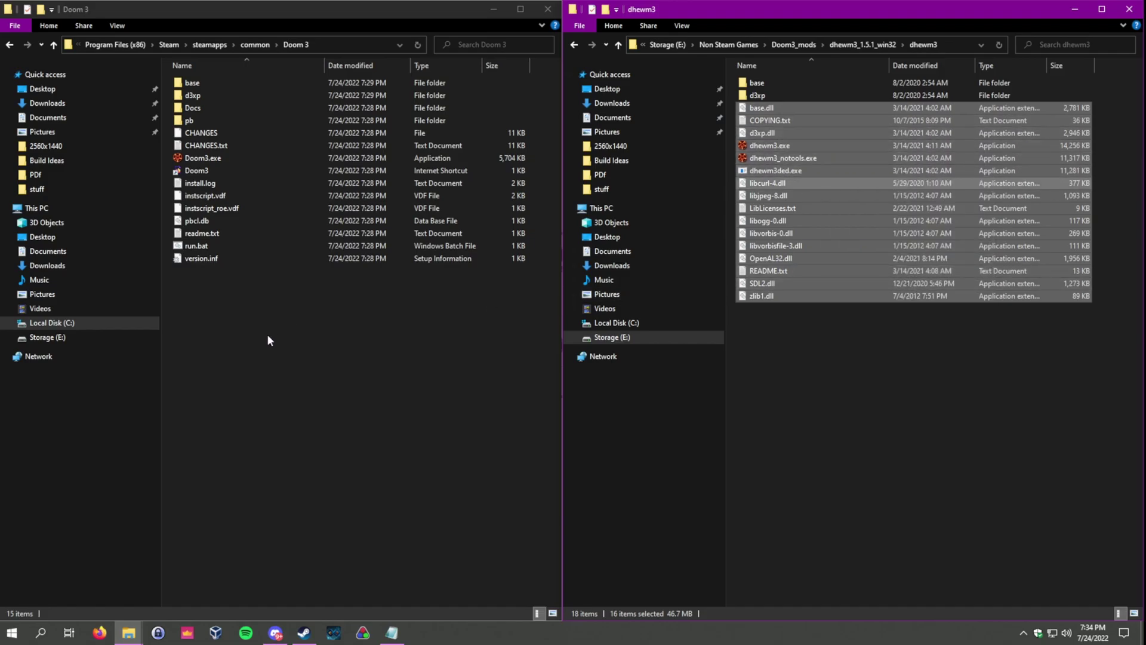
# Check the full directory path of the Doom 3 installation folder.
pyautogui.click(317, 44)
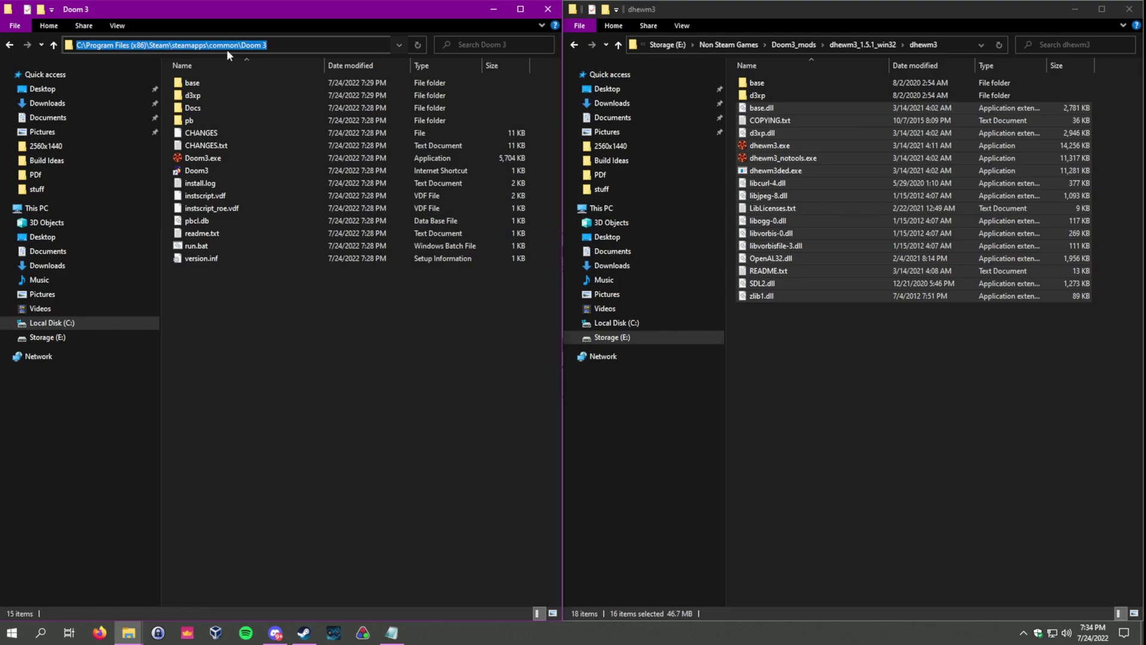
pyautogui.moveTo(271, 45); pyautogui.dragTo(169, 45)
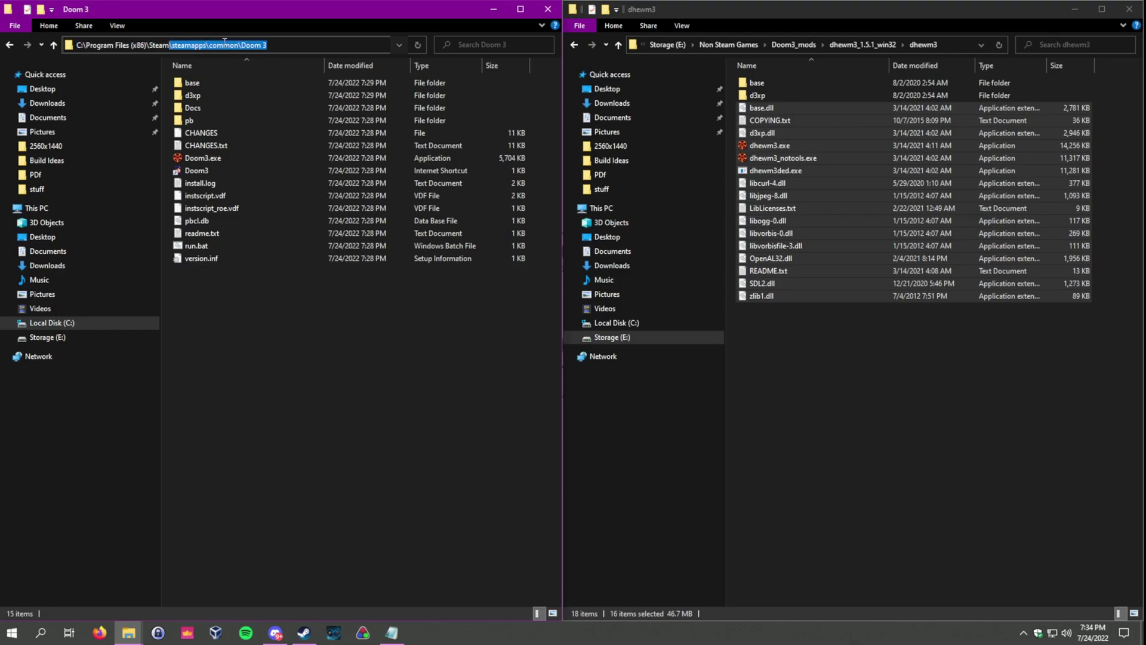
pyautogui.click(284, 282)
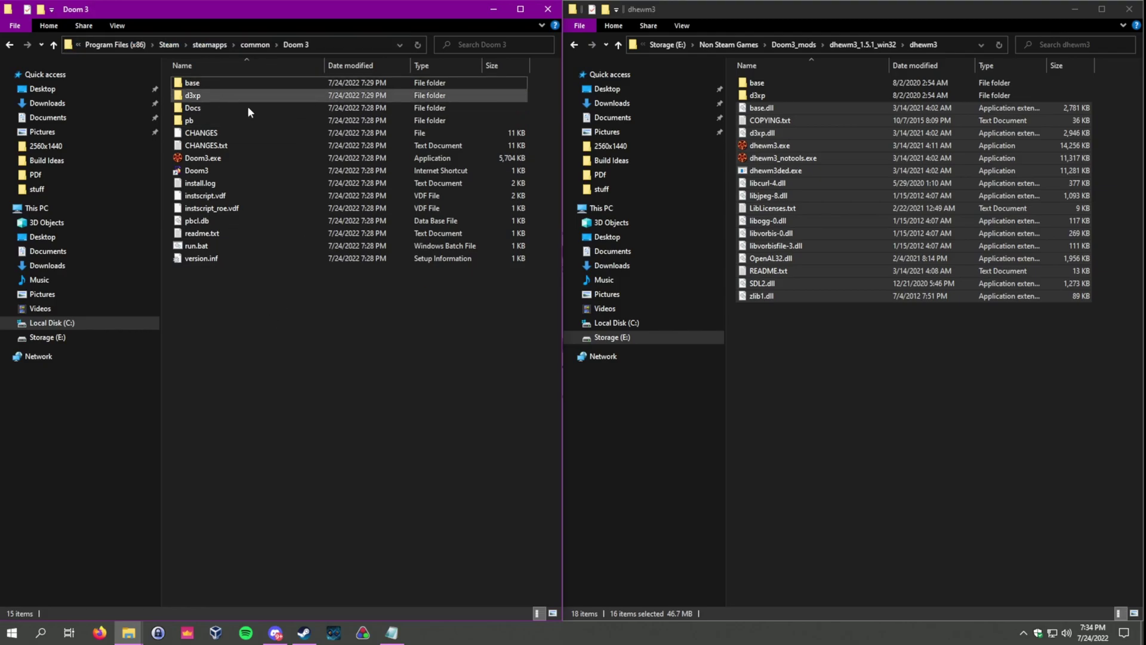
# Paste the copied dhewm3 files into the Doom 3 installation folder, replacing the existing README.txt.
pyautogui.rightClick(251, 308)
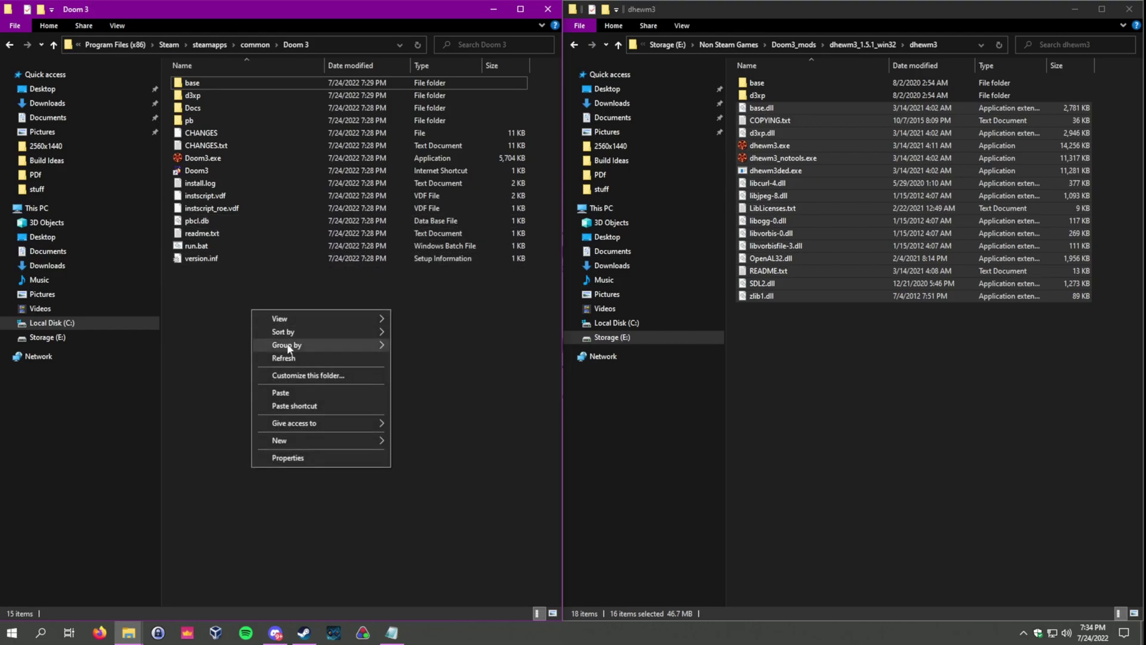
pyautogui.click(295, 390)
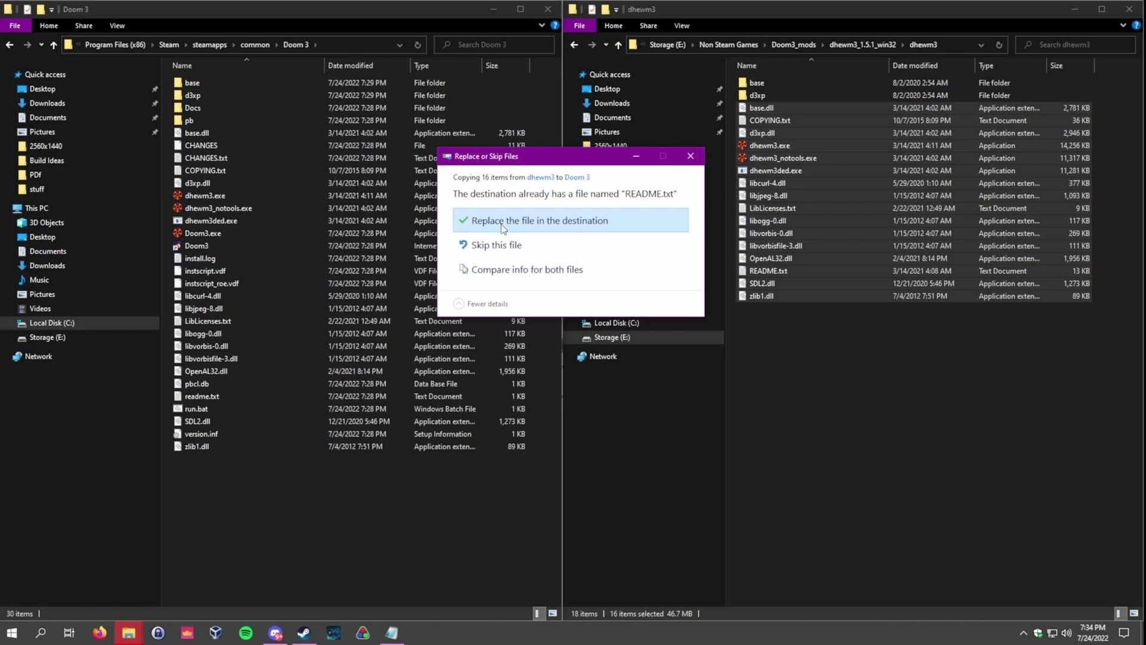
pyautogui.click(535, 226)
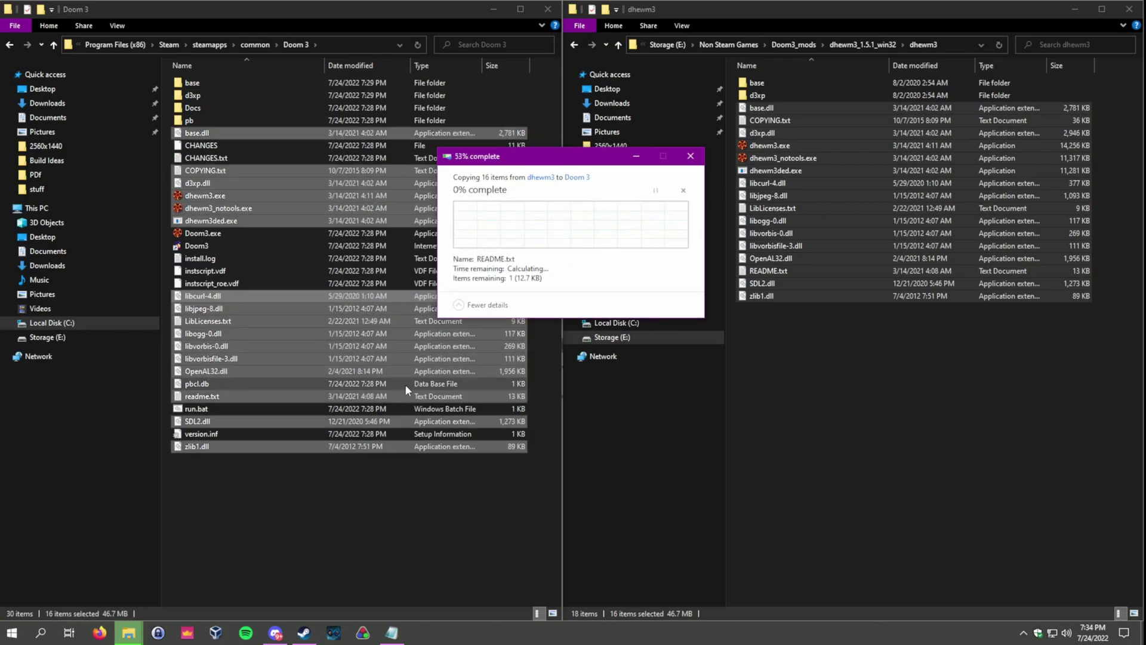
pyautogui.click(270, 513)
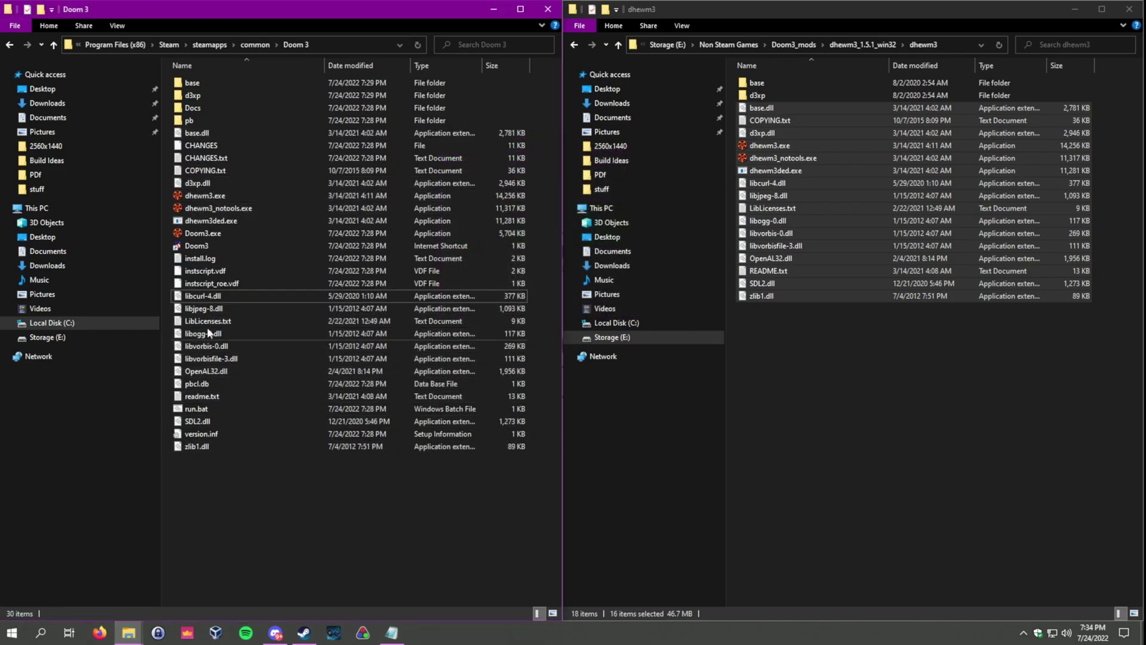
# Open dhewm3.unlocked.fps.v3 in Doom3_mods and copy base.dll, d3xp.dll, dhewm3.exe and dhewm3ded.exe.
pyautogui.click(786, 409)
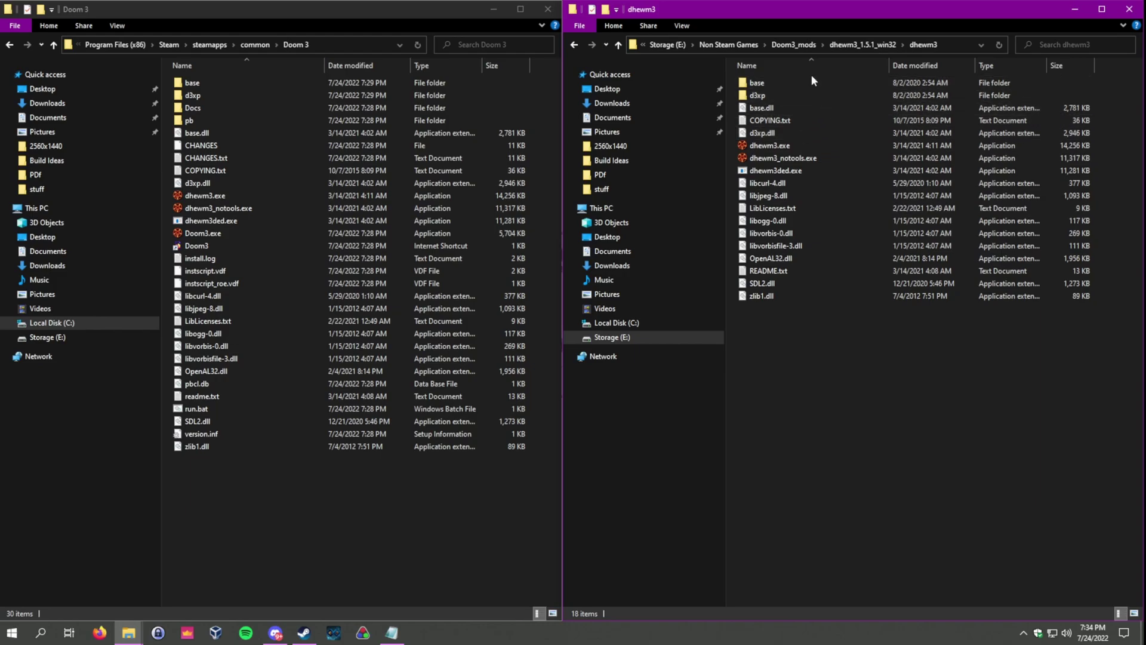
pyautogui.click(794, 45)
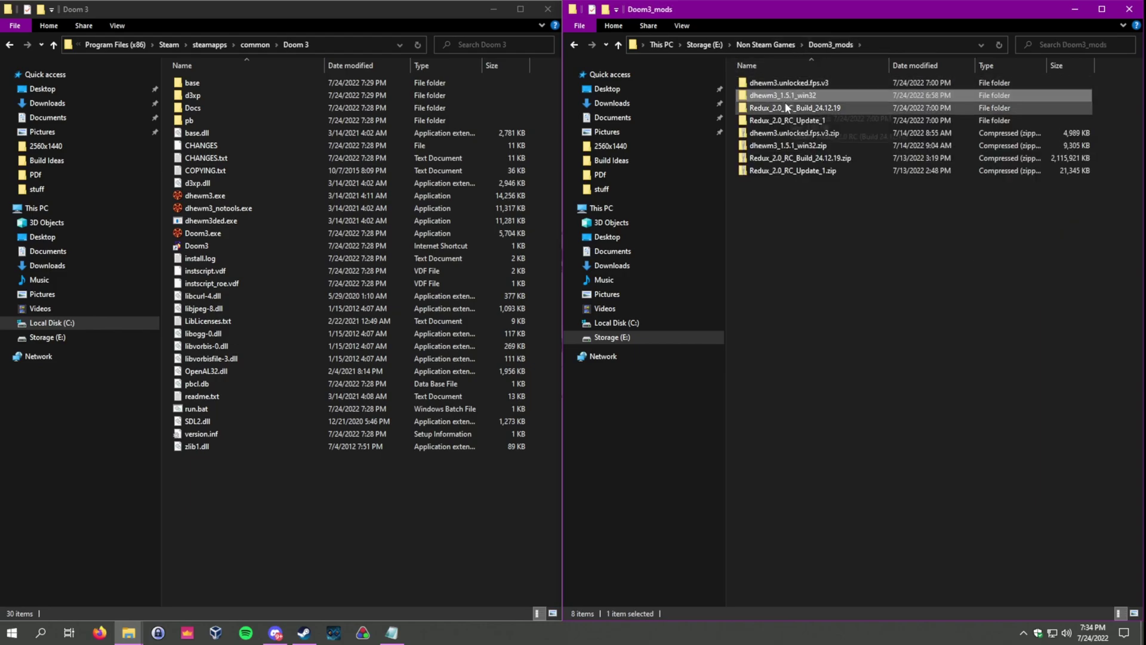
pyautogui.click(778, 84)
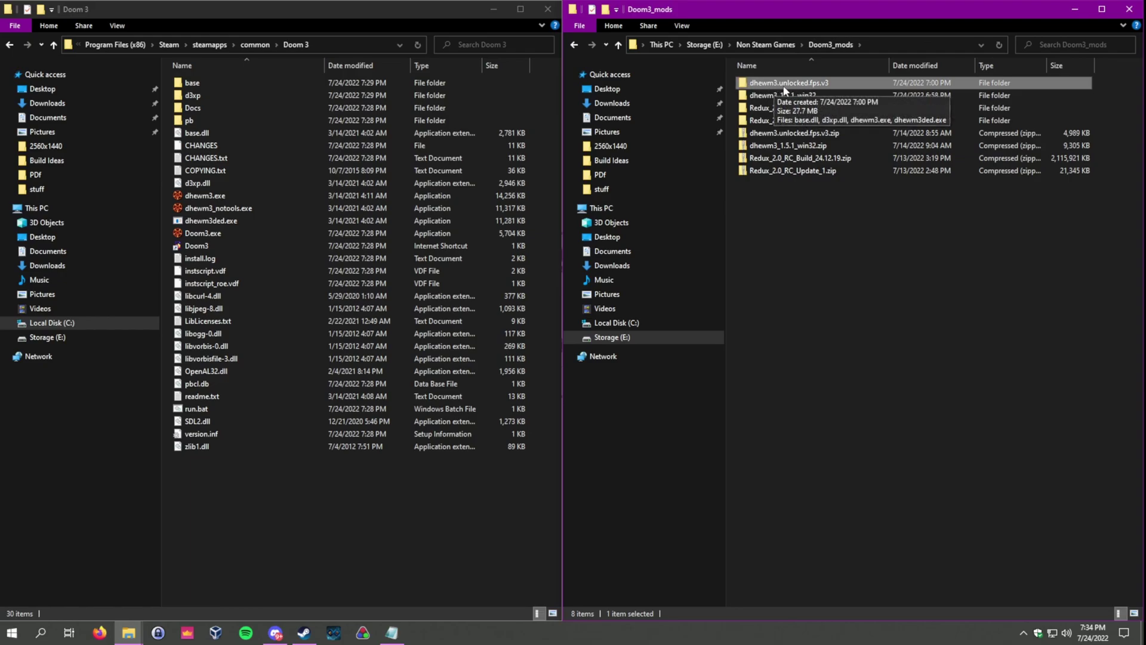
pyautogui.doubleClick(778, 85)
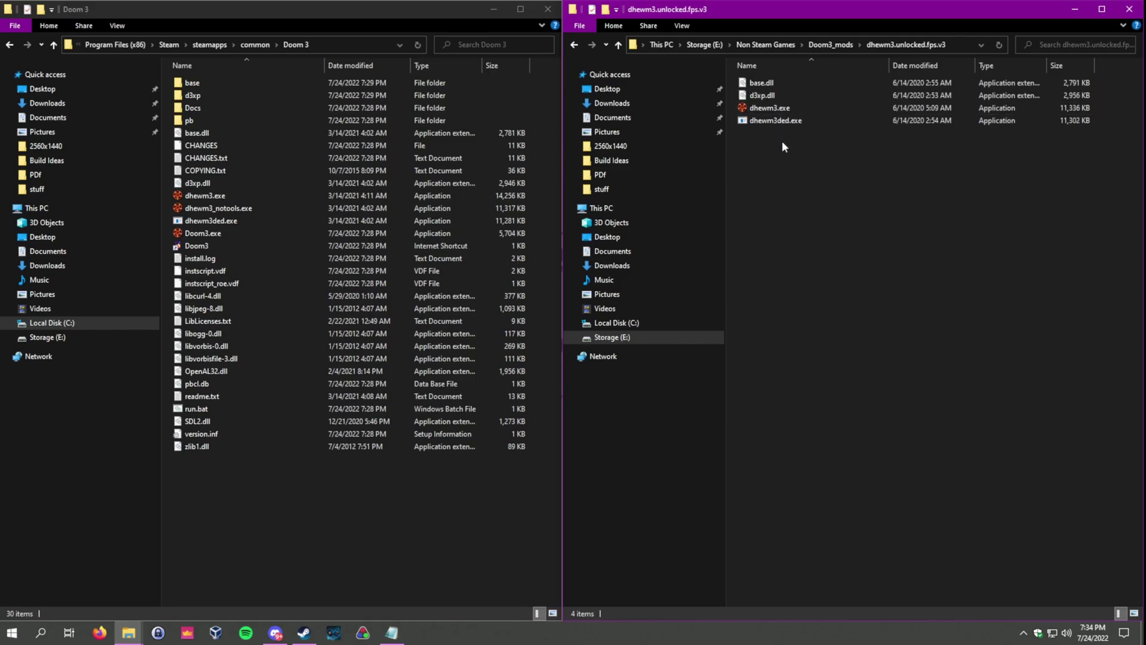
pyautogui.moveTo(799, 160); pyautogui.dragTo(788, 83)
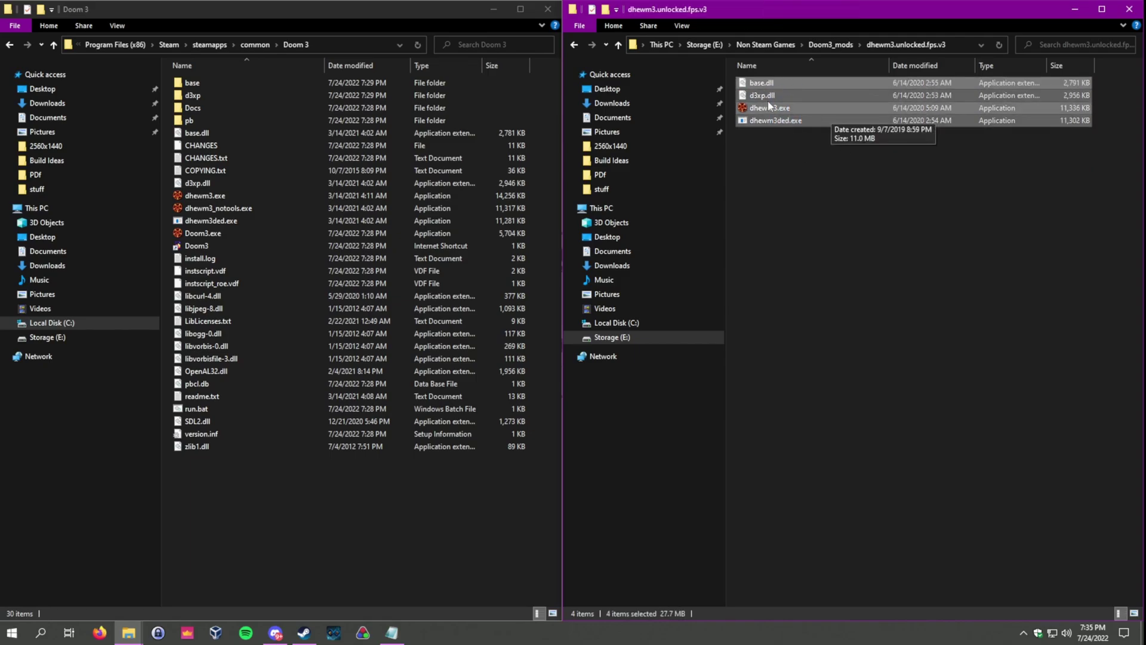
pyautogui.rightClick(807, 92)
pyautogui.click(843, 175)
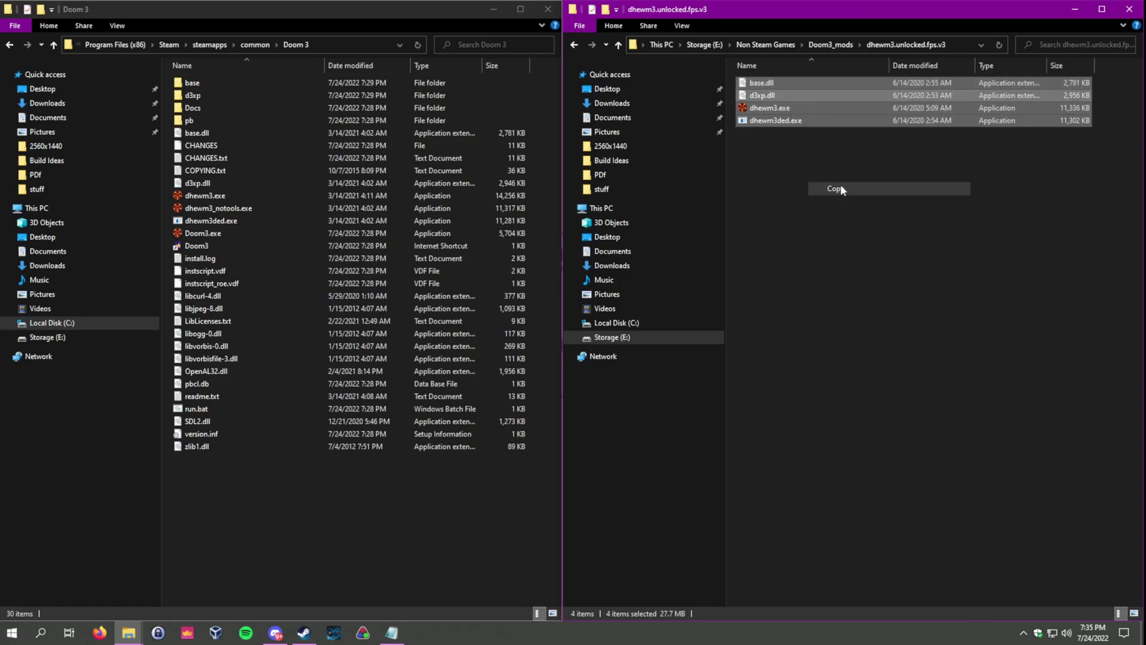
# Paste the unlocked FPS files into the Doom 3 installation folder, replacing the files with the same names.
pyautogui.click(234, 499)
pyautogui.rightClick(230, 494)
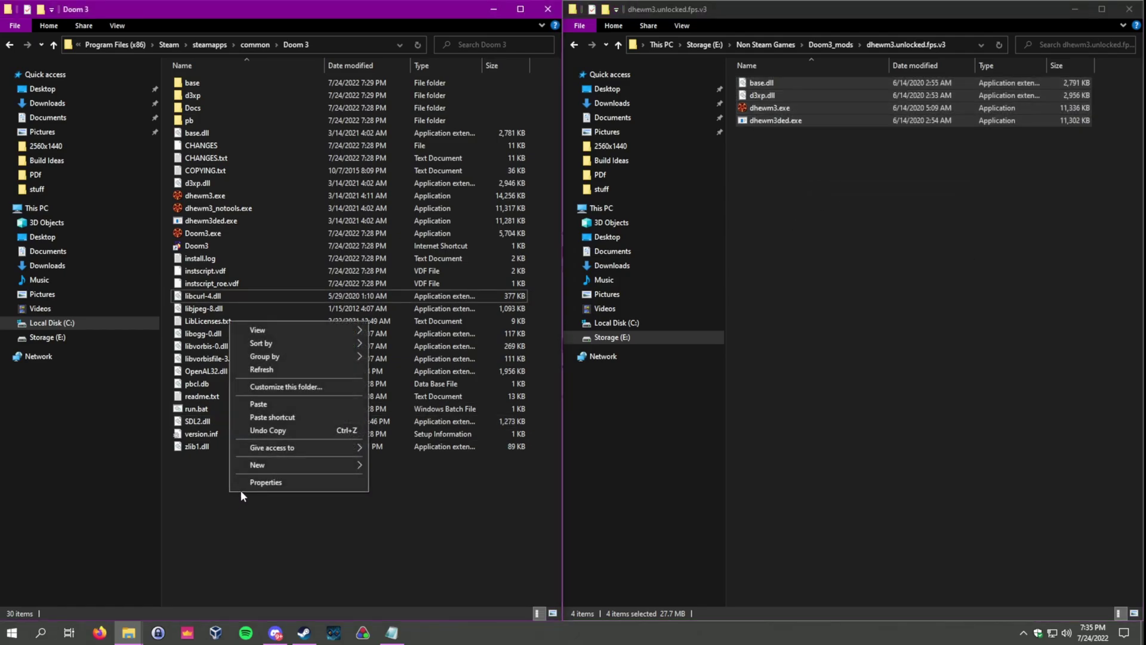
pyautogui.click(212, 492)
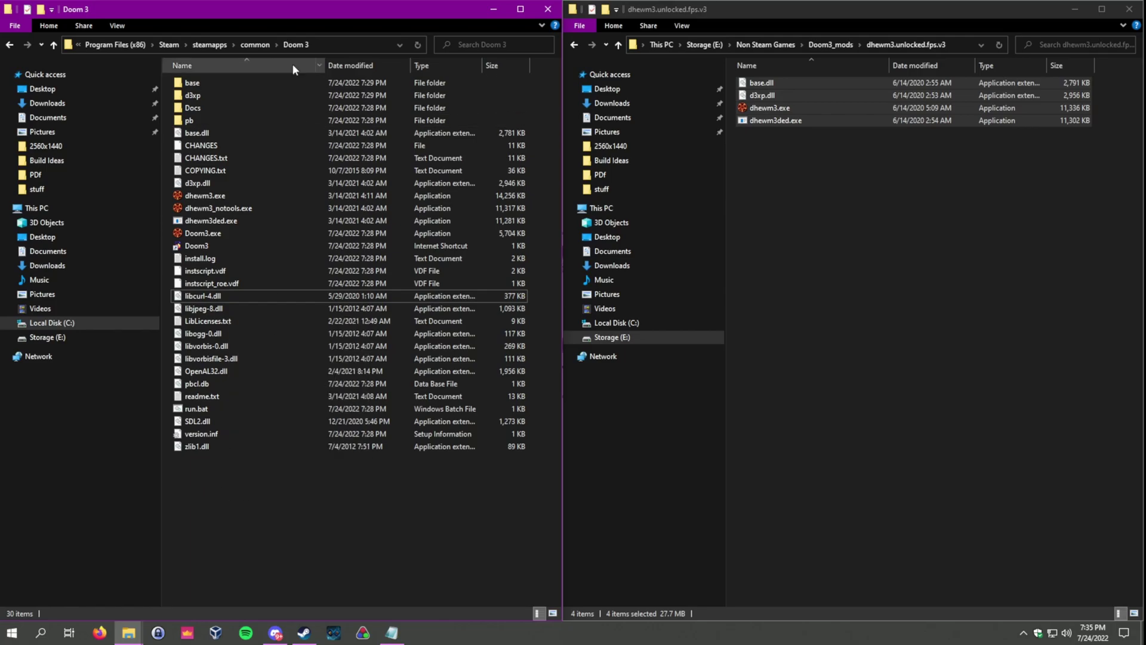
pyautogui.rightClick(236, 483)
pyautogui.click(275, 396)
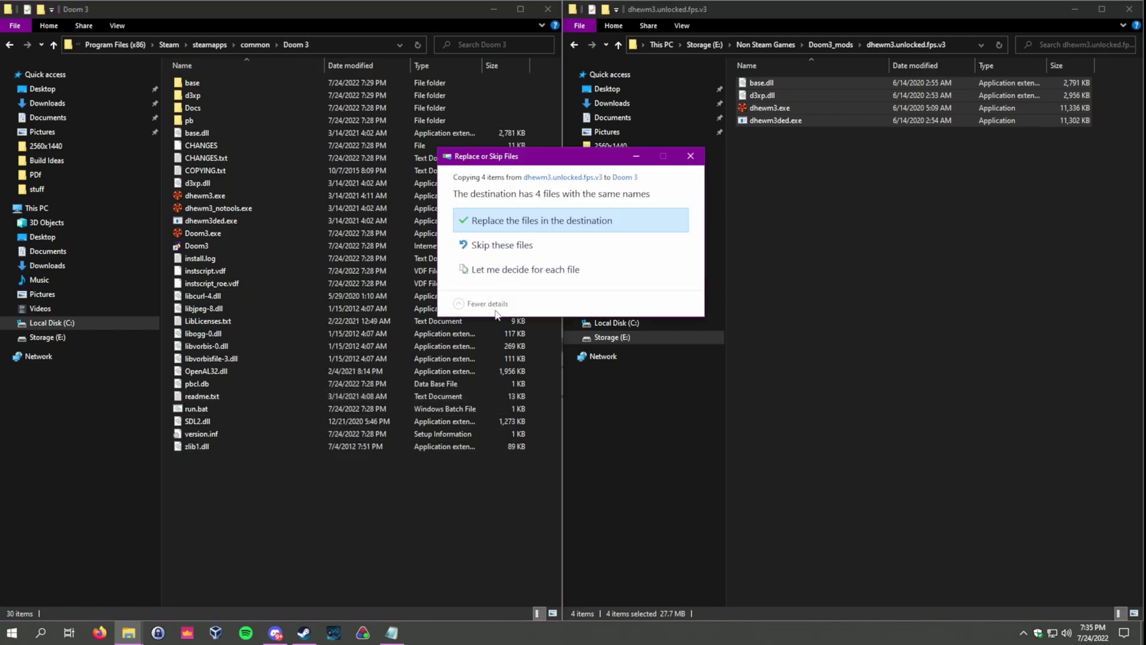
pyautogui.click(525, 226)
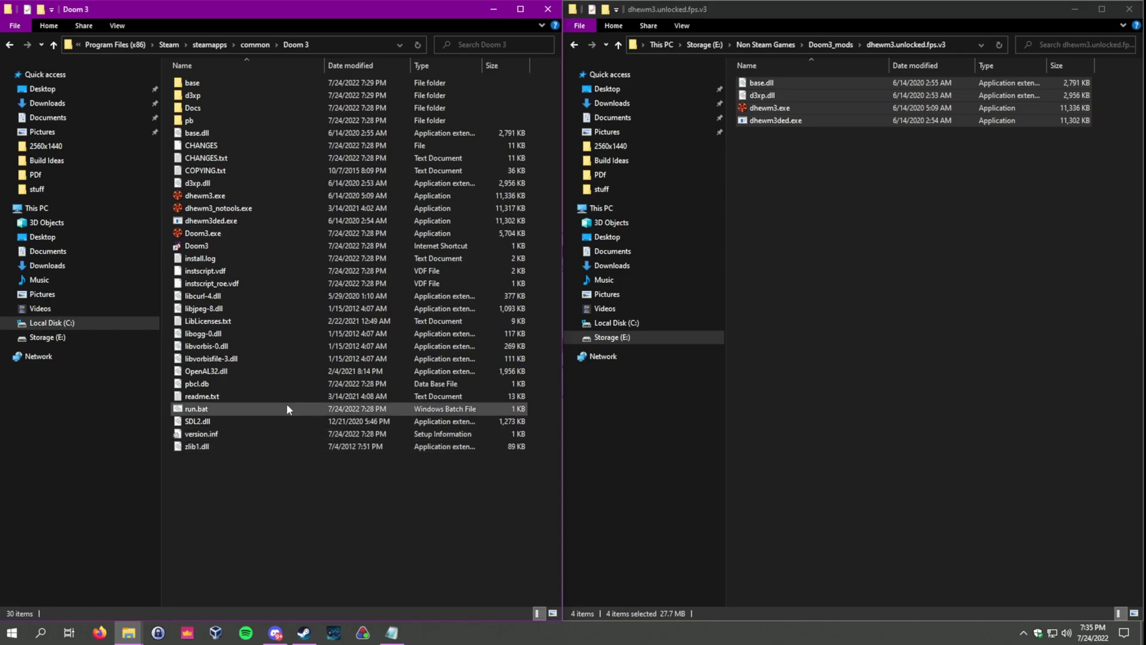
# Create a desktop shortcut to dhewm3.exe in the Doom 3 folder.
pyautogui.click(207, 199)
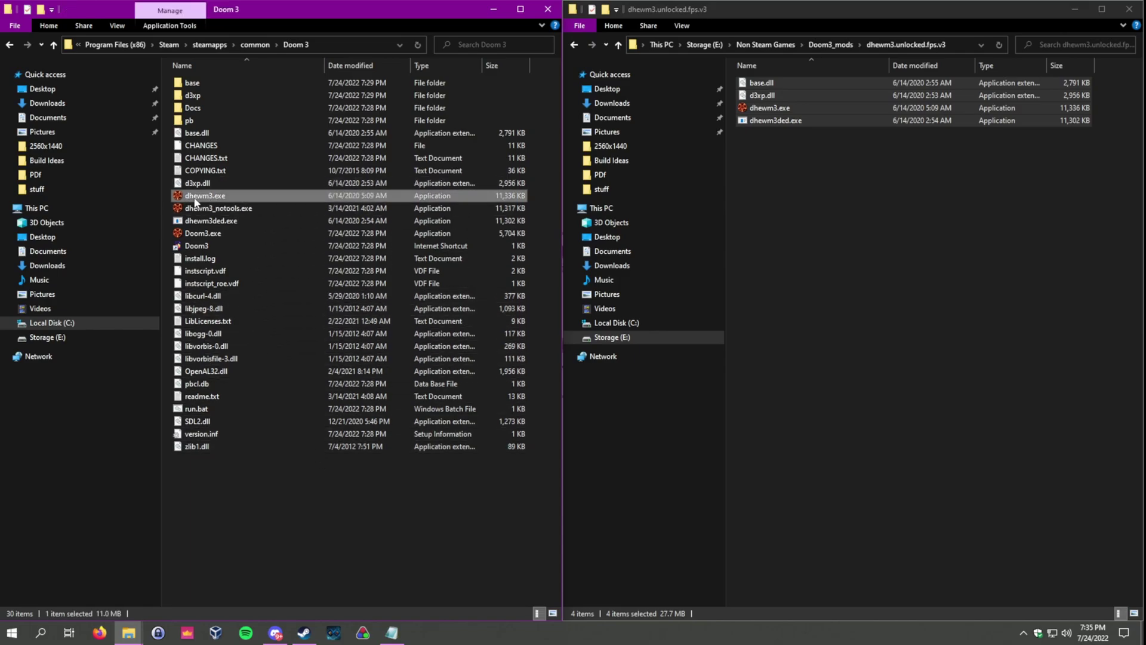
pyautogui.rightClick(200, 197)
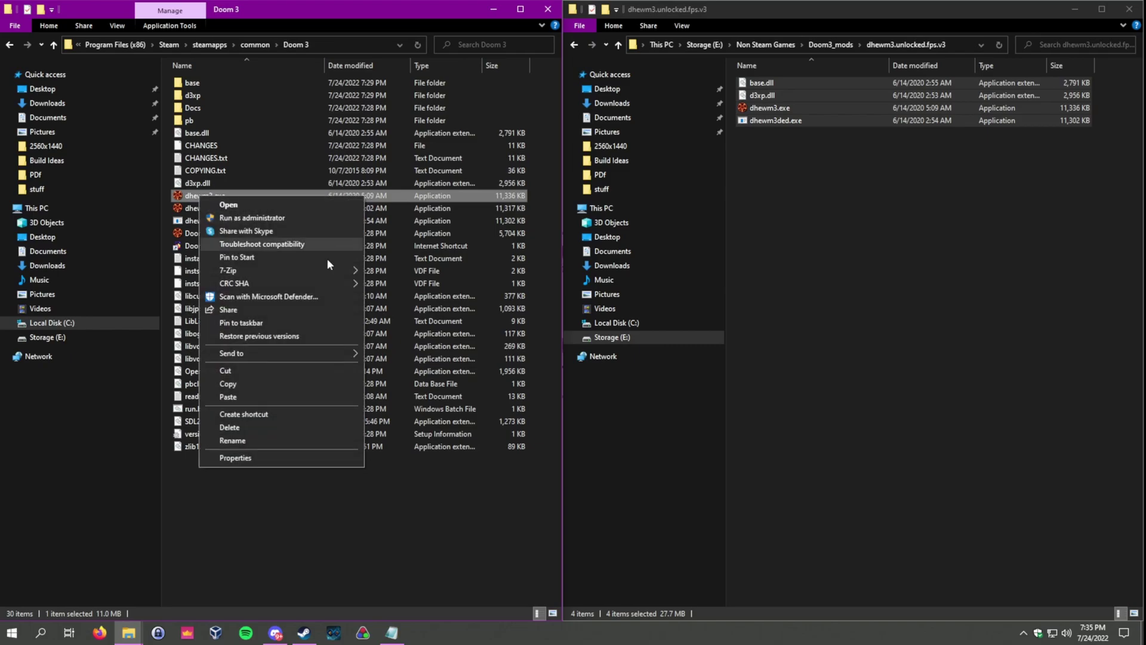
pyautogui.moveTo(315, 355)
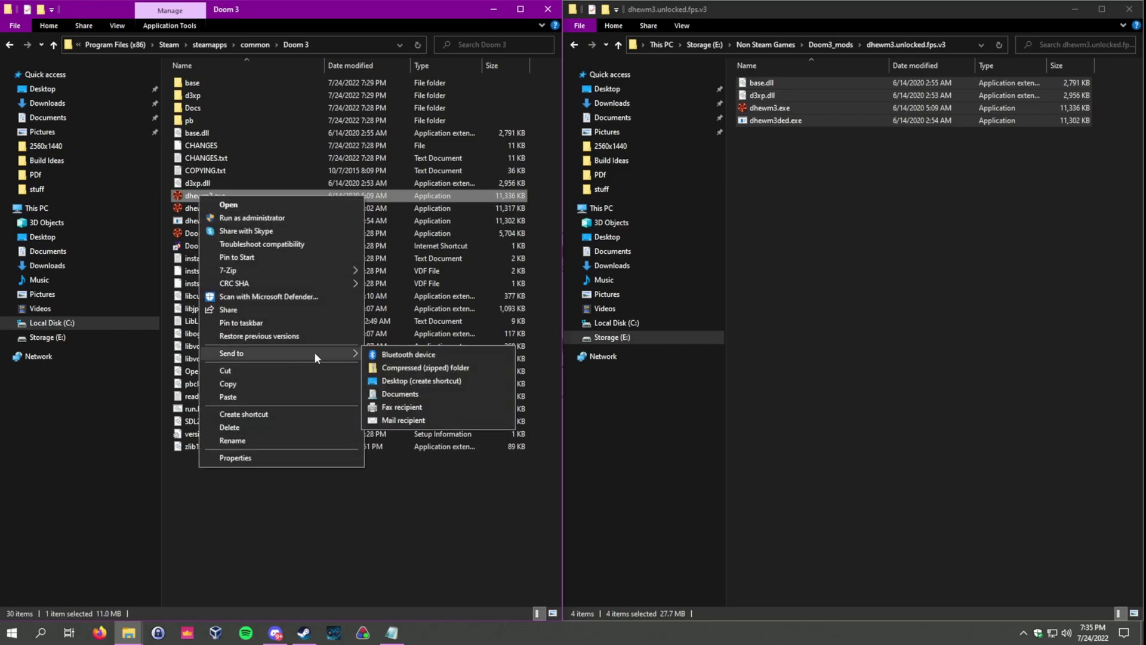
pyautogui.click(428, 382)
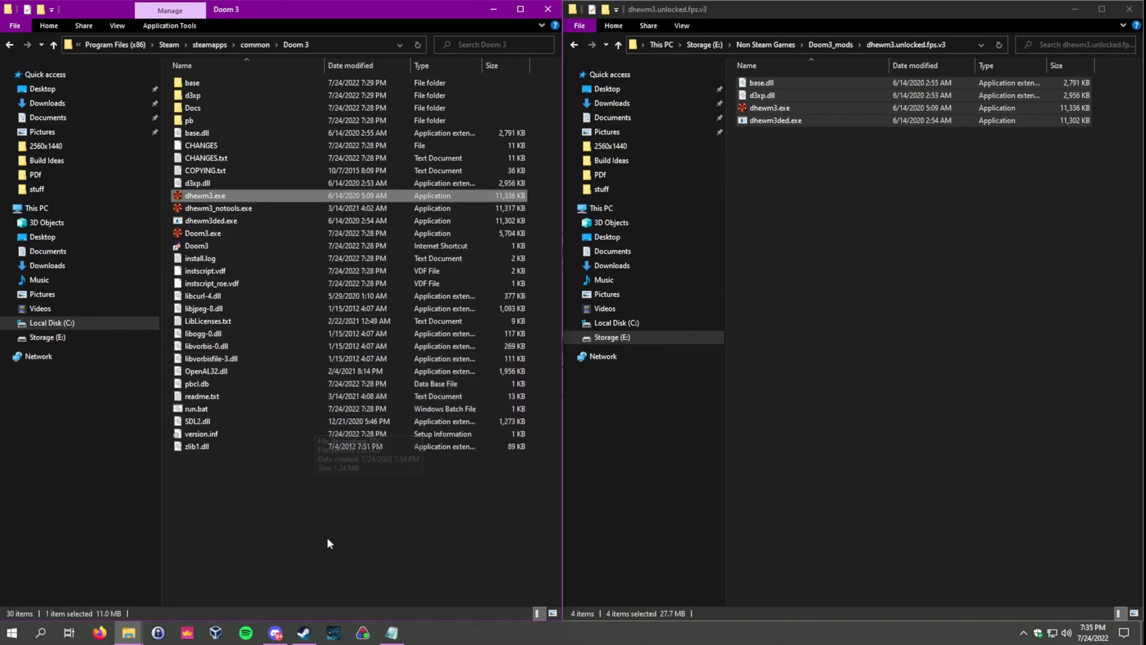
# Minimize both File Explorer windows and rename the dhewm3.exe desktop shortcut to "Dhewm 3".
pyautogui.click(493, 9)
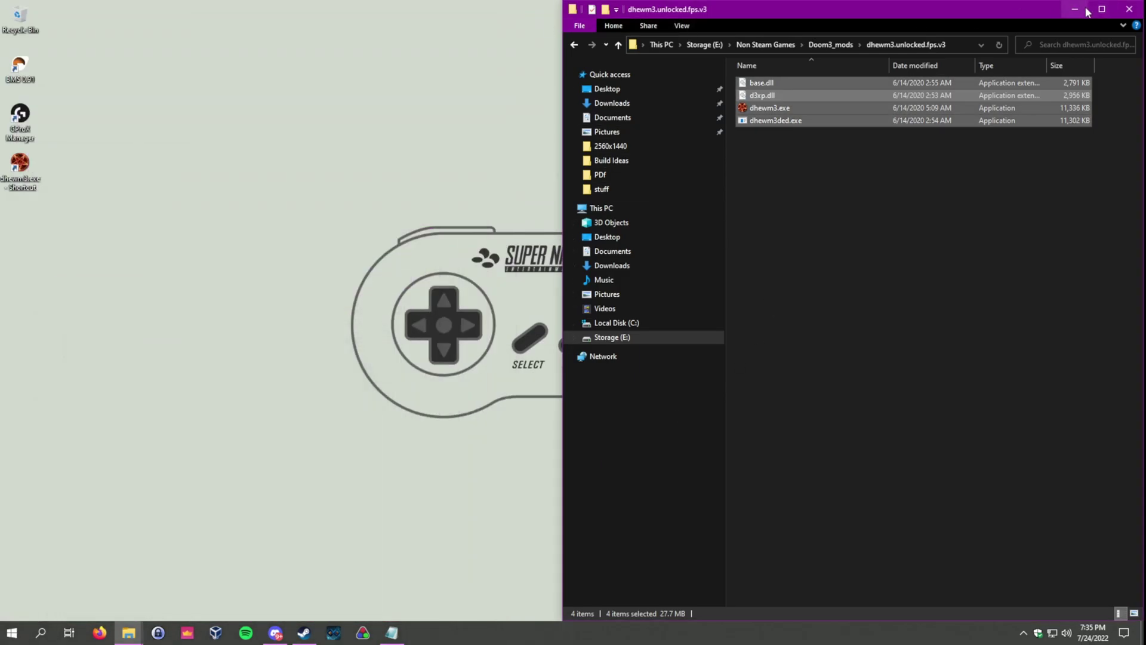
pyautogui.click(1075, 10)
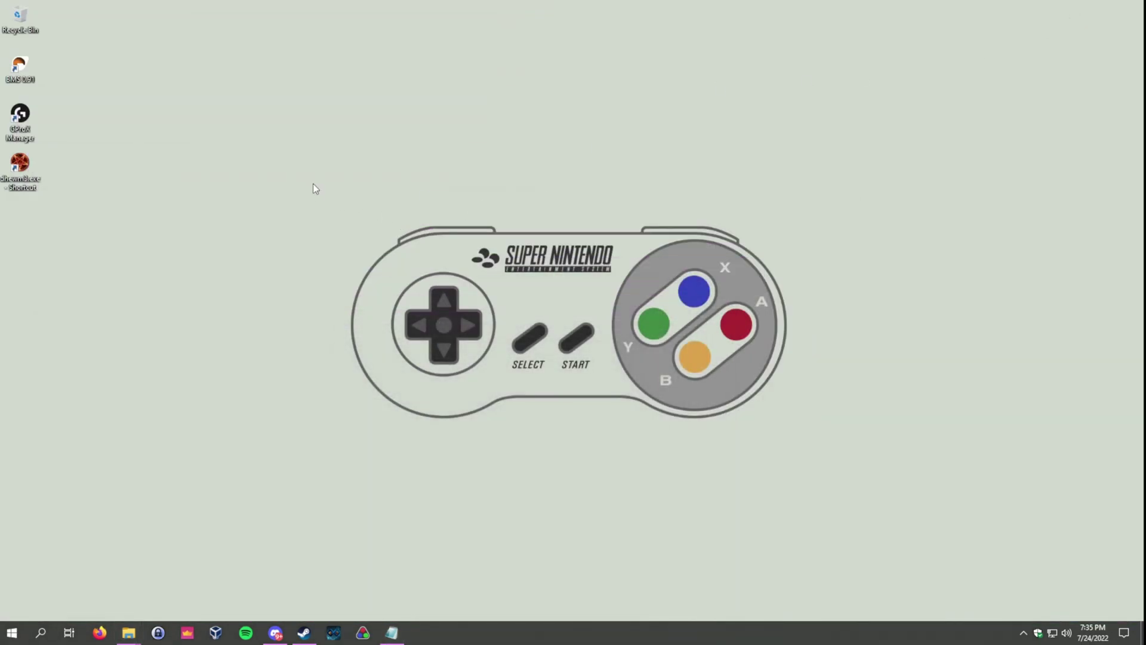
pyautogui.rightClick(27, 169)
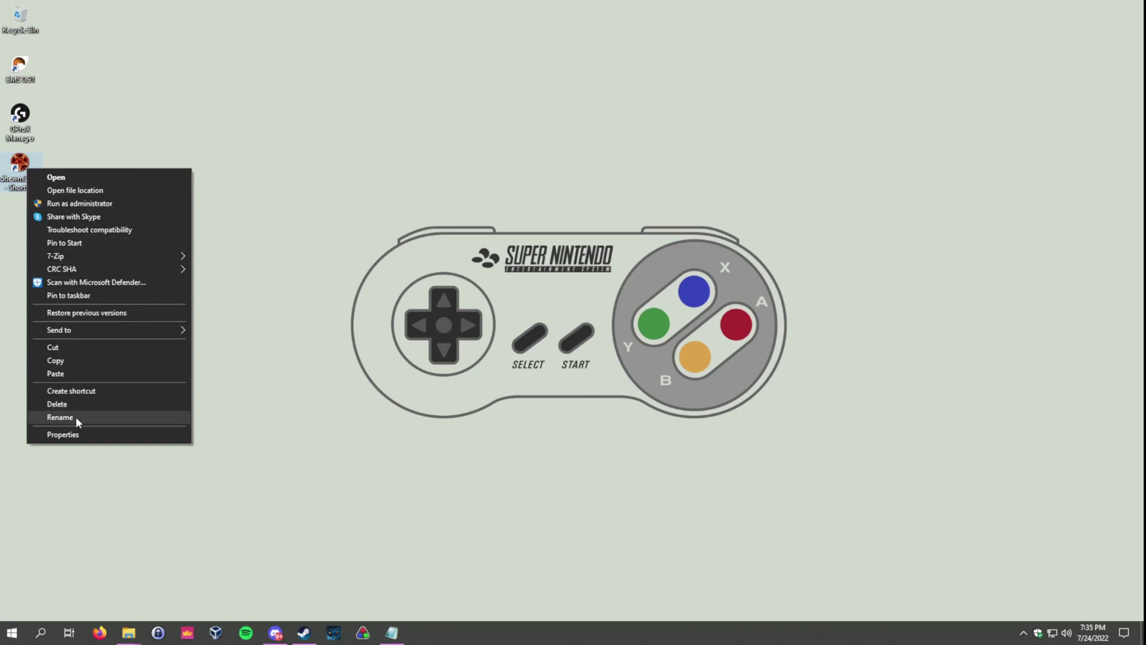
pyautogui.click(76, 417)
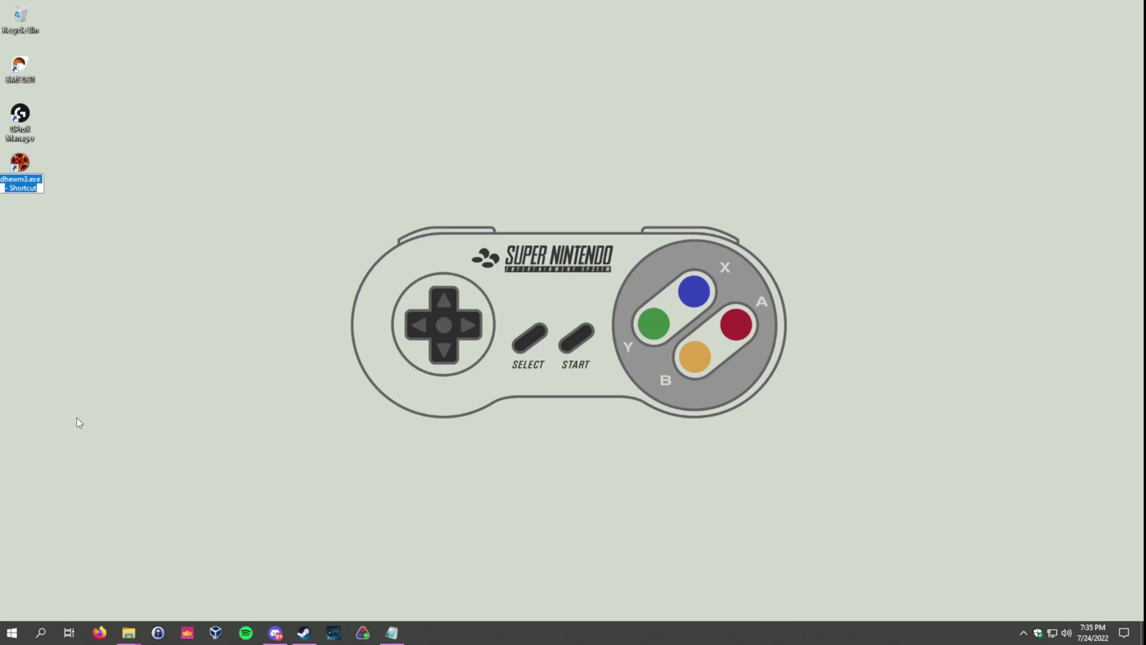
pyautogui.write('Dhewm')
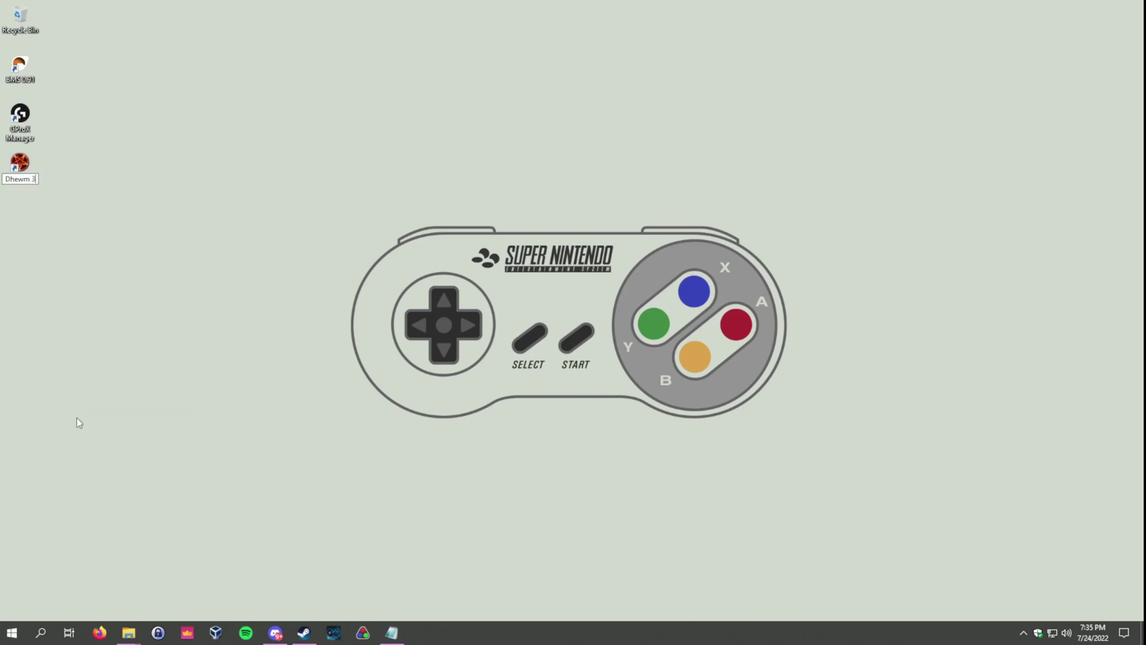
pyautogui.write(' 3')
pyautogui.press('Return')
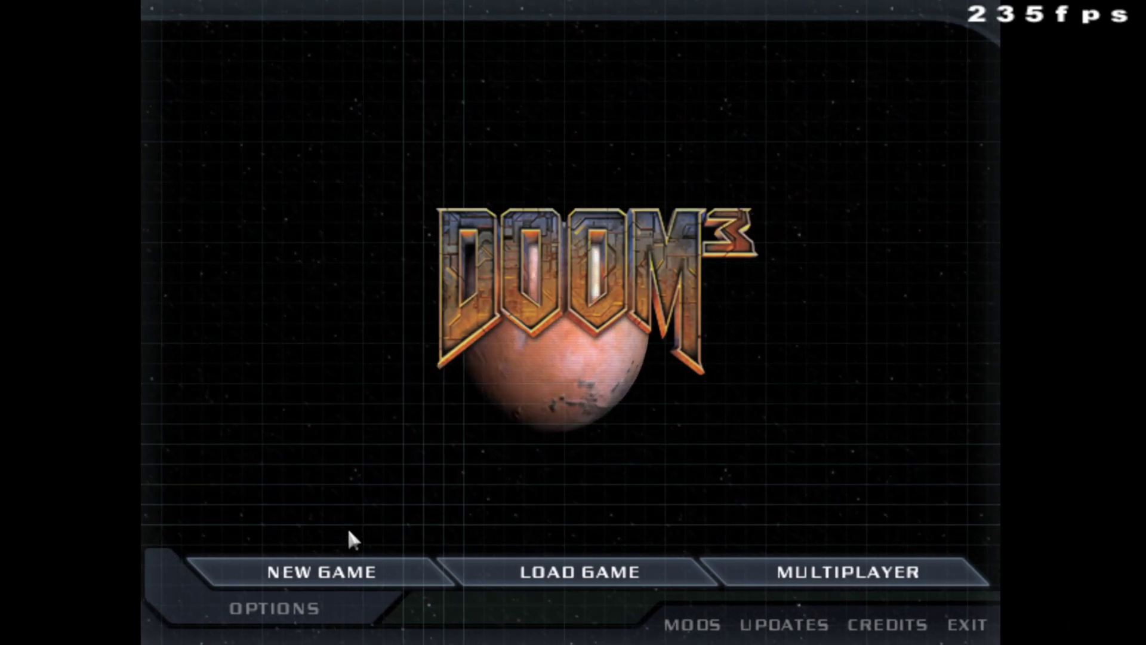
# Open the game's System options, go through the Advanced Options and apply the video changes.
pyautogui.click(269, 608)
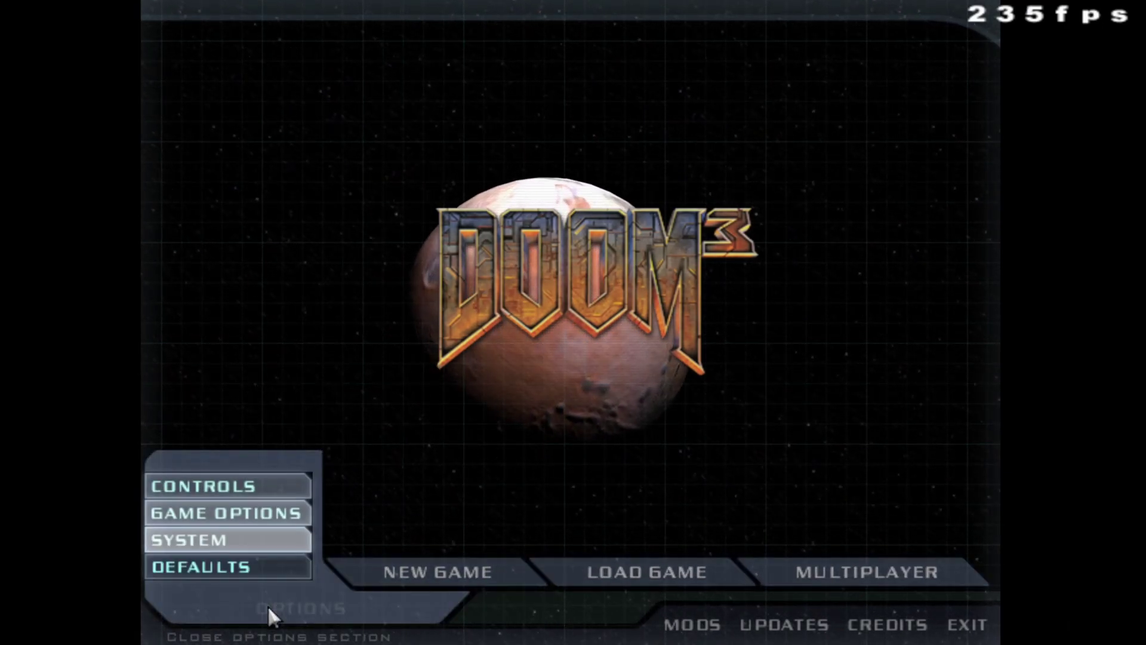
pyautogui.click(225, 541)
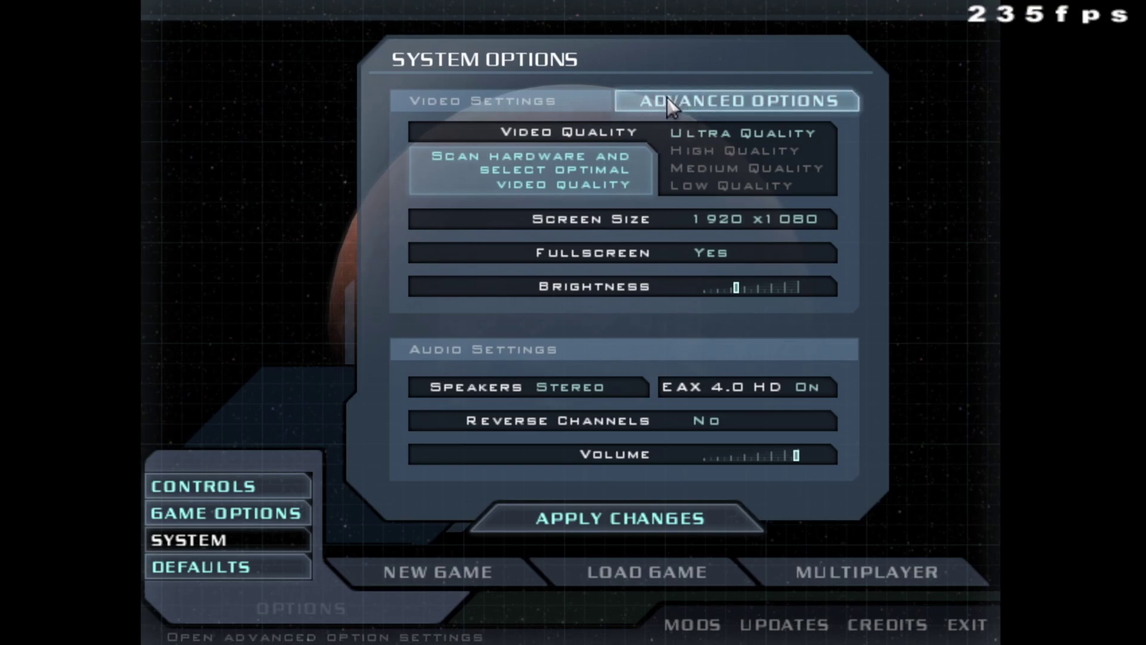
pyautogui.click(675, 110)
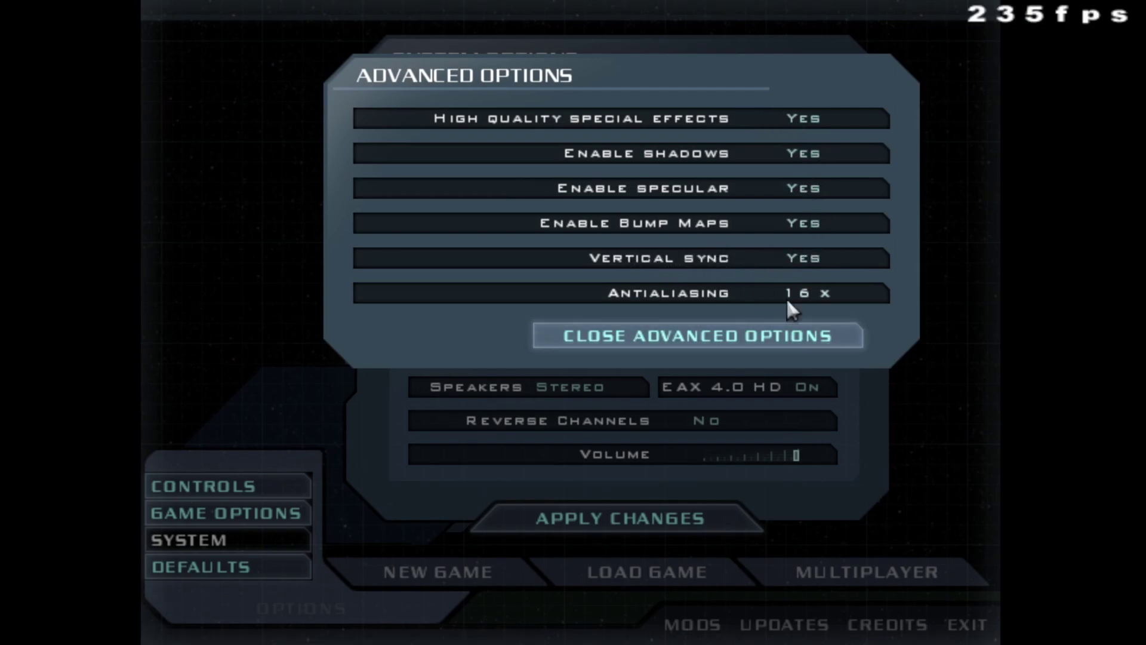
pyautogui.click(634, 339)
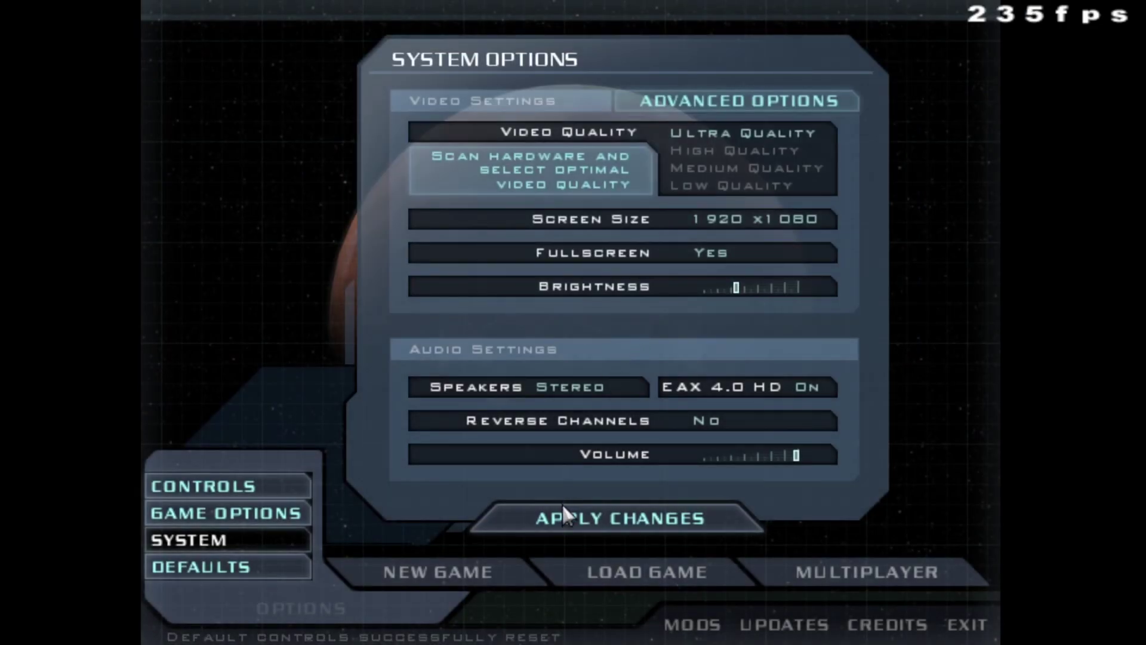
pyautogui.click(562, 517)
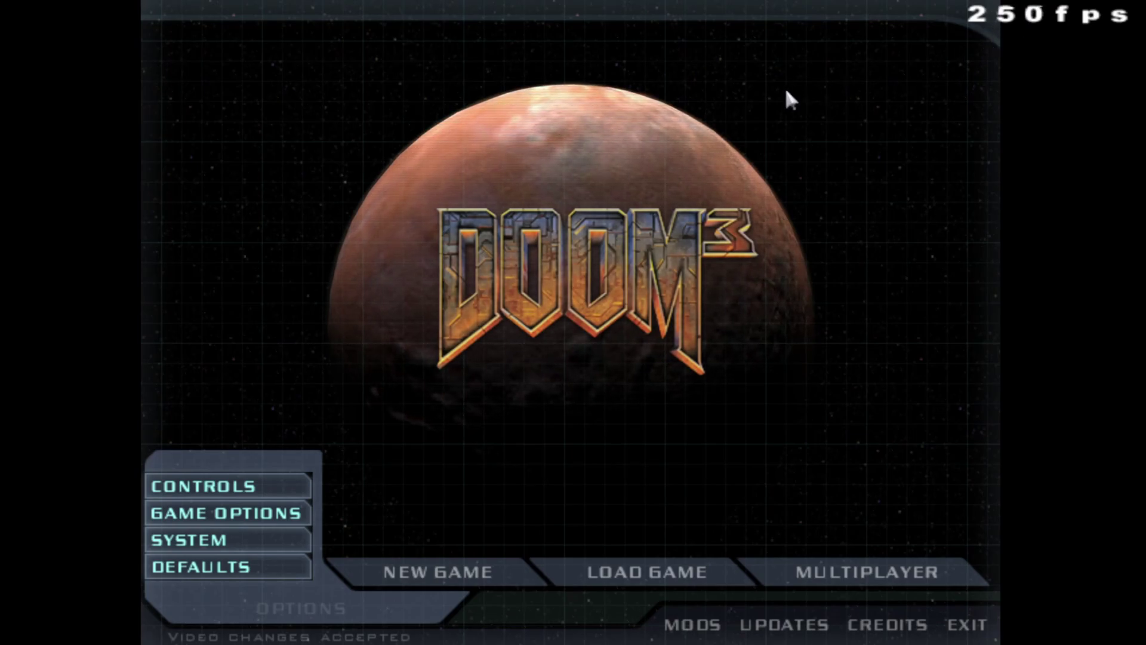
# Set com_gameHz to 240 in the game console and exit the game.
pyautogui.press('`')
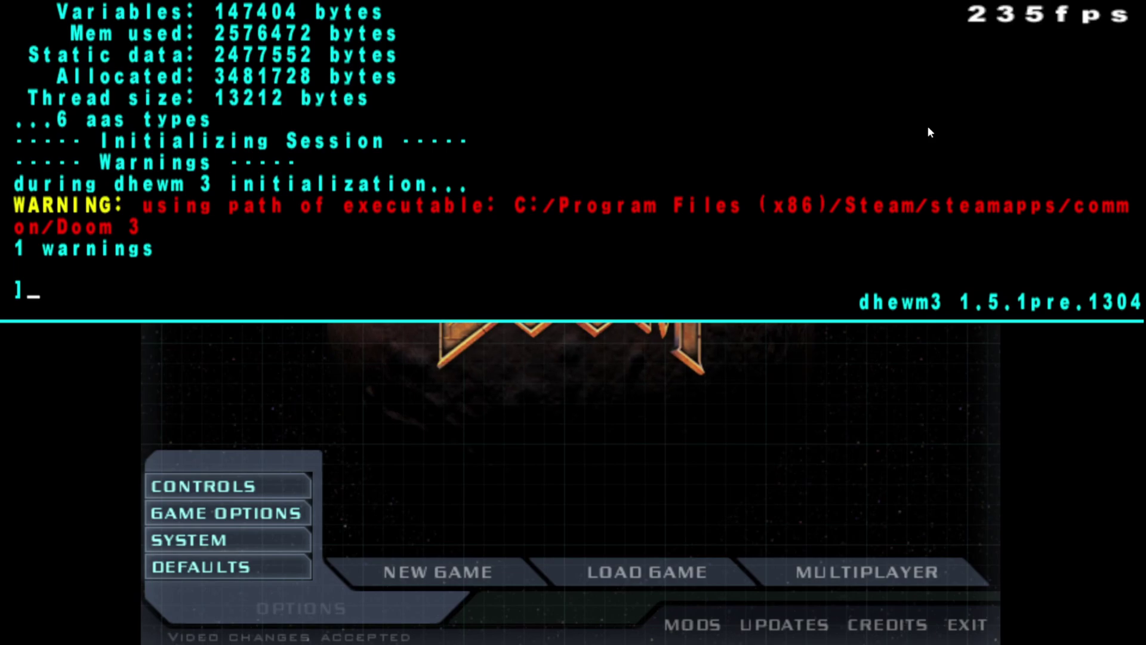
pyautogui.write('com')
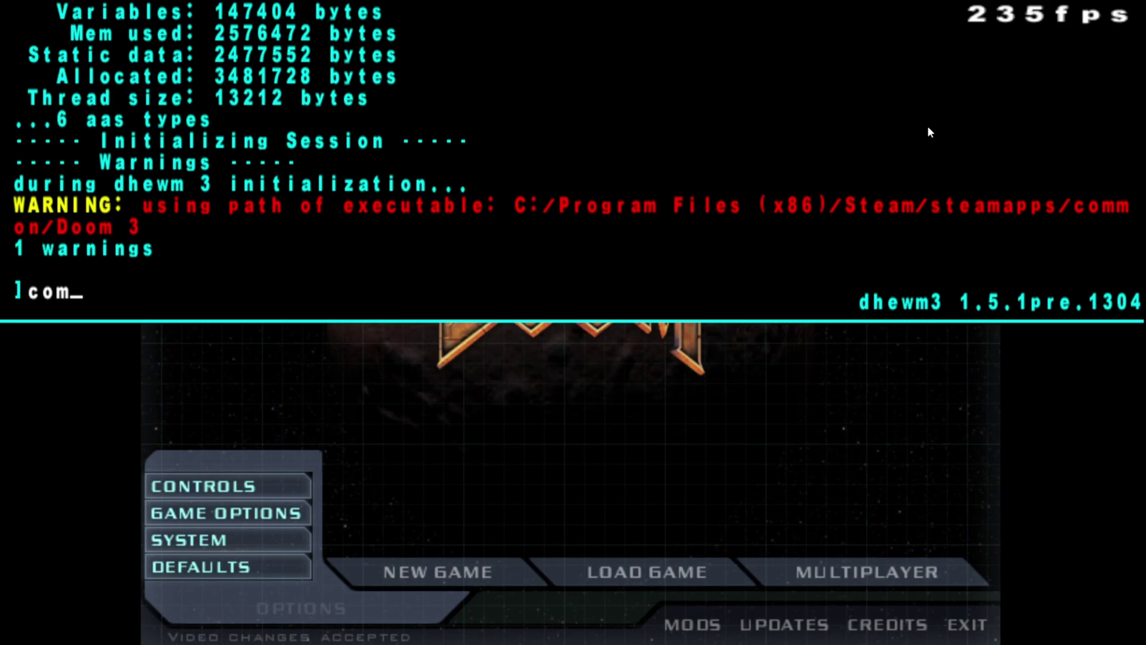
pyautogui.write('_gameHz')
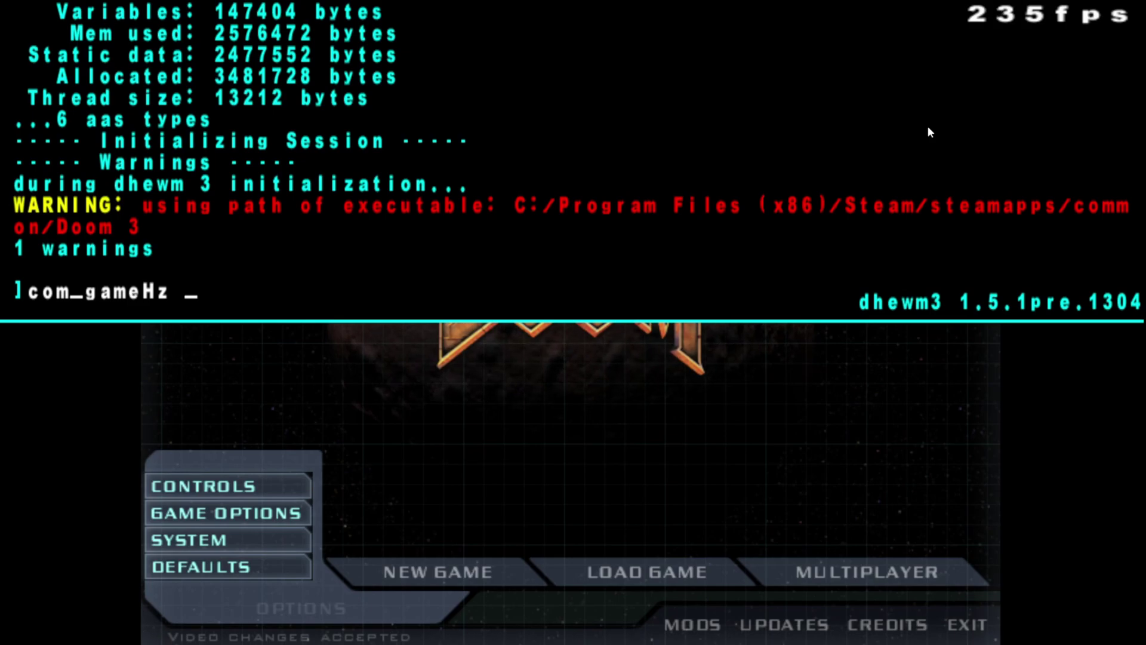
pyautogui.write('240')
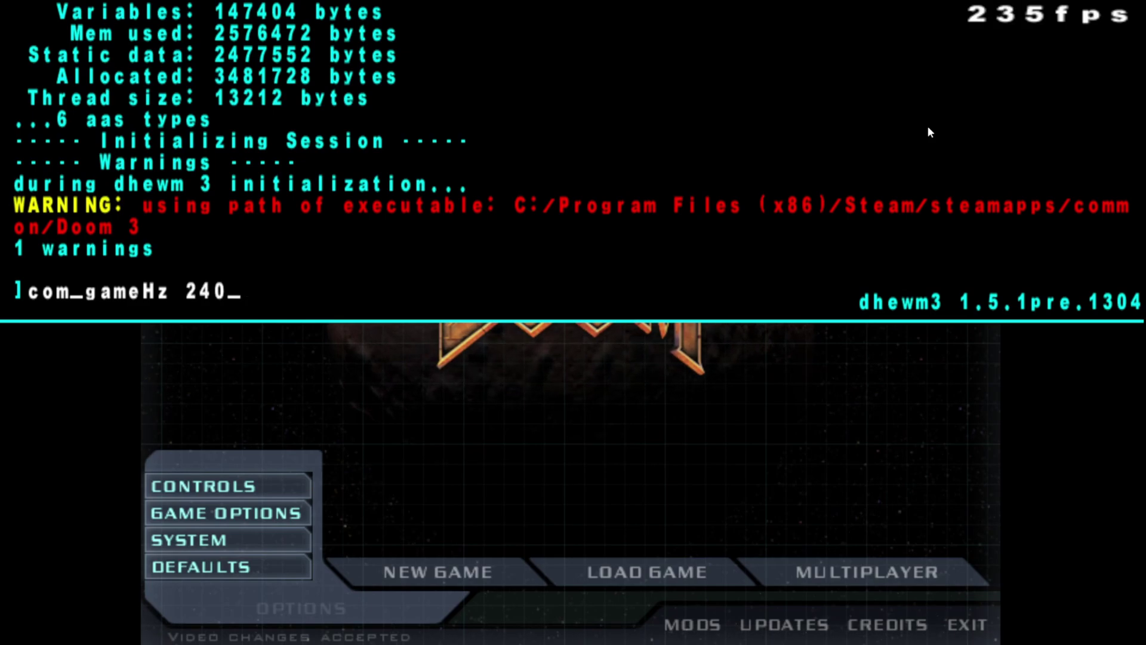
pyautogui.press('Return')
pyautogui.press('`')
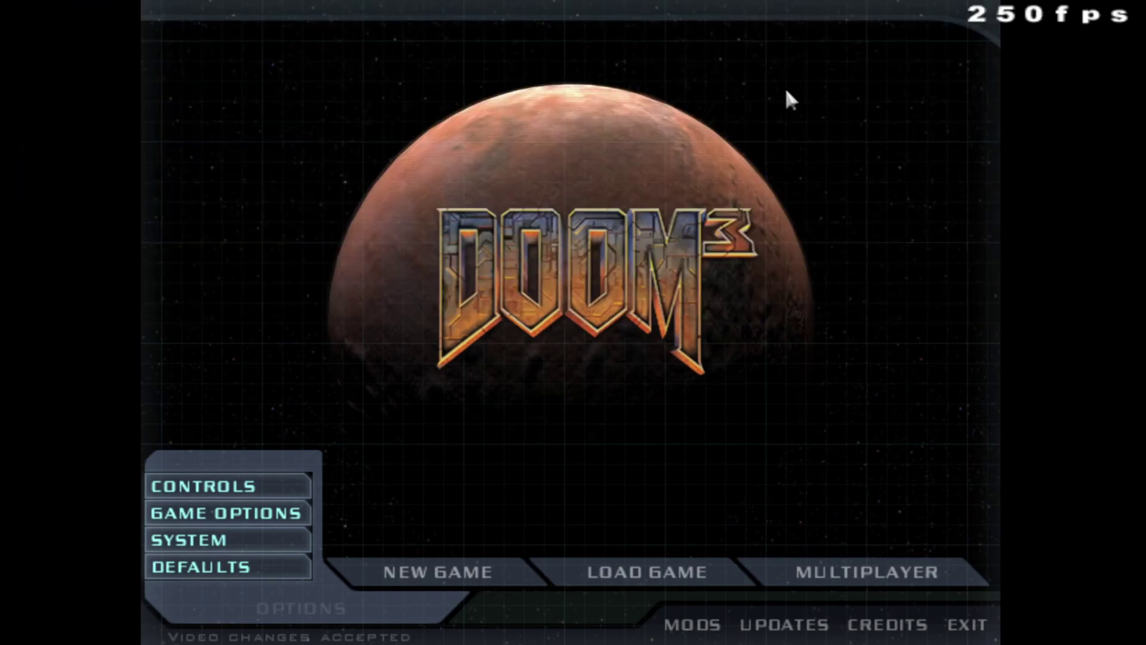
pyautogui.click(966, 624)
pyautogui.click(488, 345)
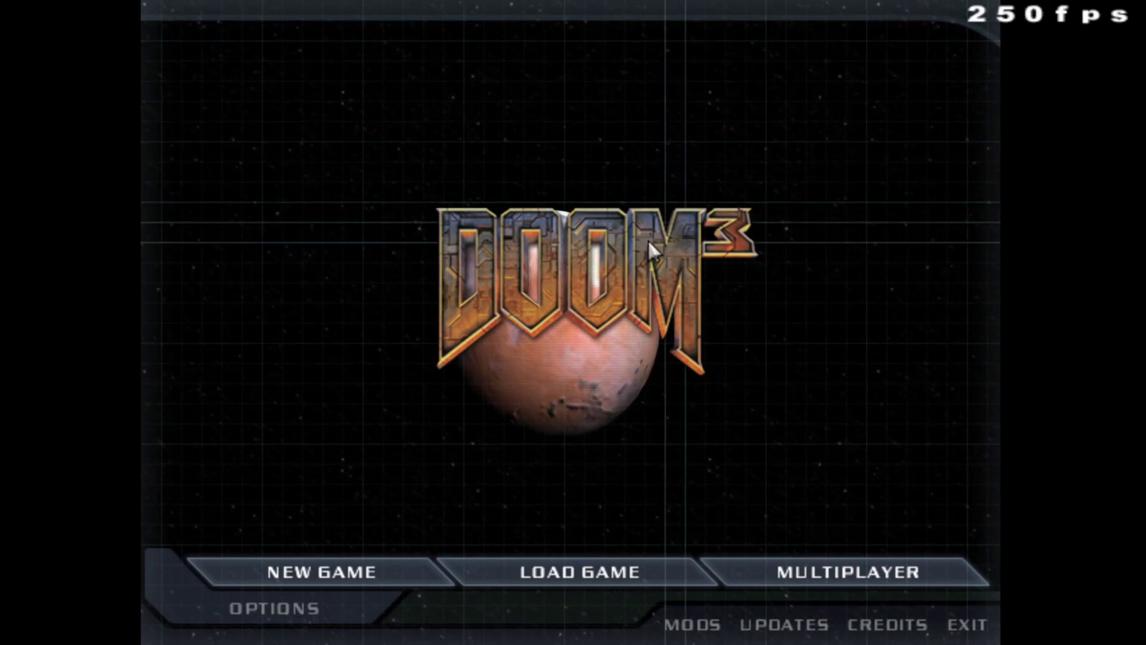
# Change the console variable com_gameHz to 144 and exit the game.
pyautogui.press('`')
pyautogui.press('Up')
pyautogui.press('BackSpace')
pyautogui.press('BackSpace')
pyautogui.press('BackSpace')
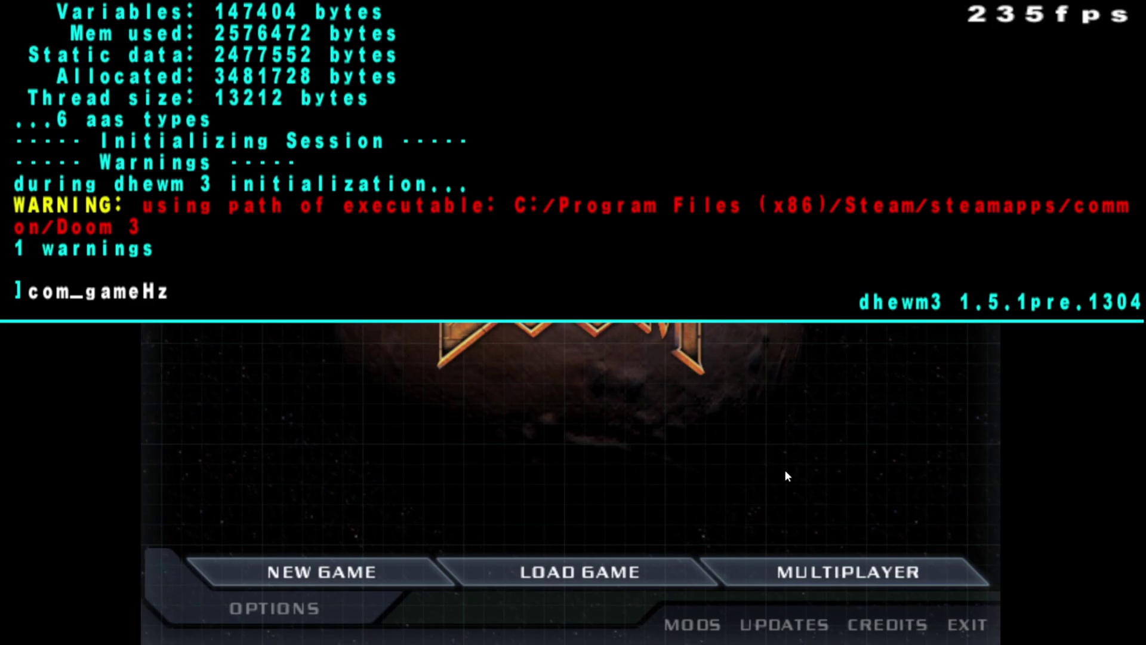
pyautogui.write('144')
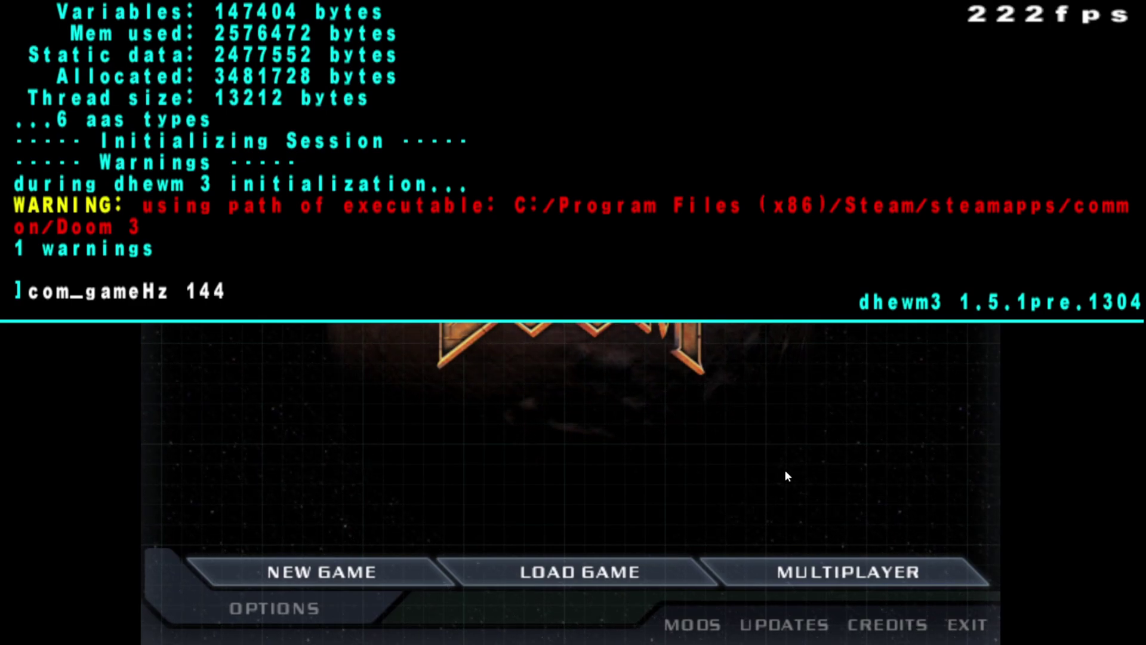
pyautogui.press('Return')
pyautogui.press('`')
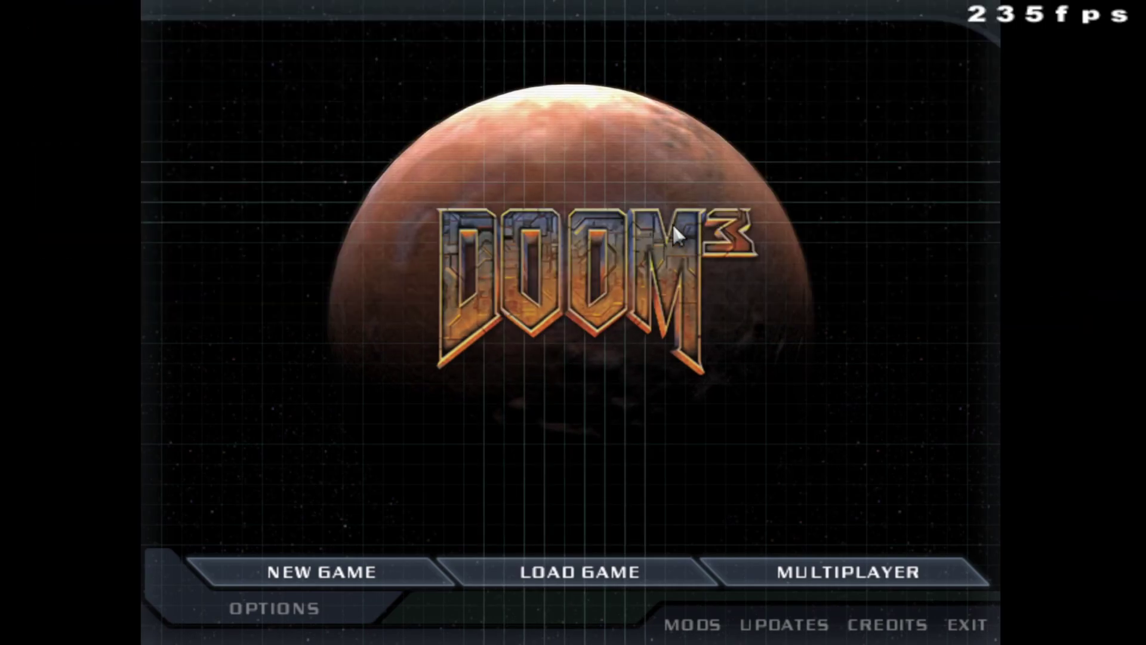
pyautogui.click(964, 624)
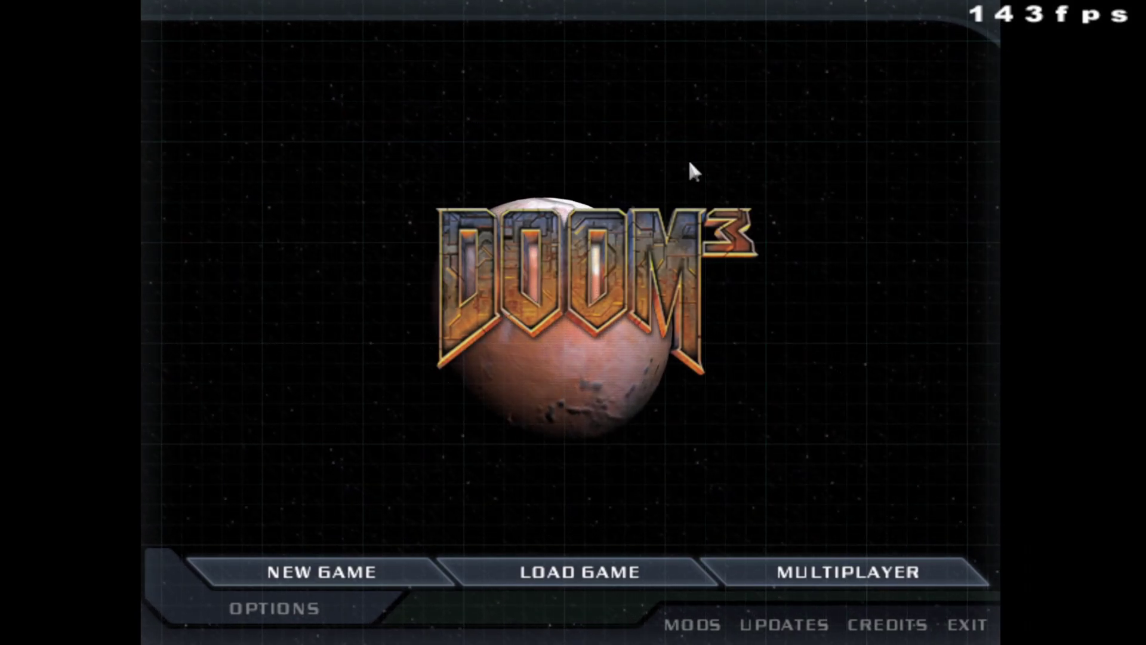
# Set com_gameHz back to 240 in the console and exit Doom 3 to the desktop.
pyautogui.press('`')
pyautogui.press('Up')
pyautogui.press('BackSpace')
pyautogui.press('BackSpace')
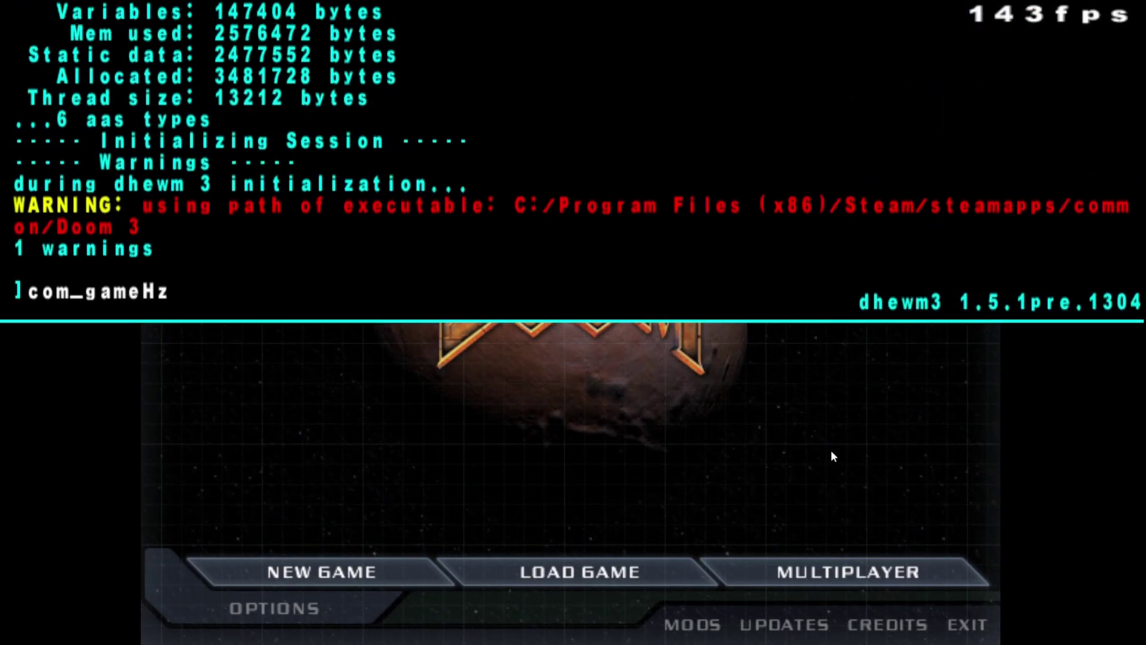
pyautogui.write('240')
pyautogui.press('Return')
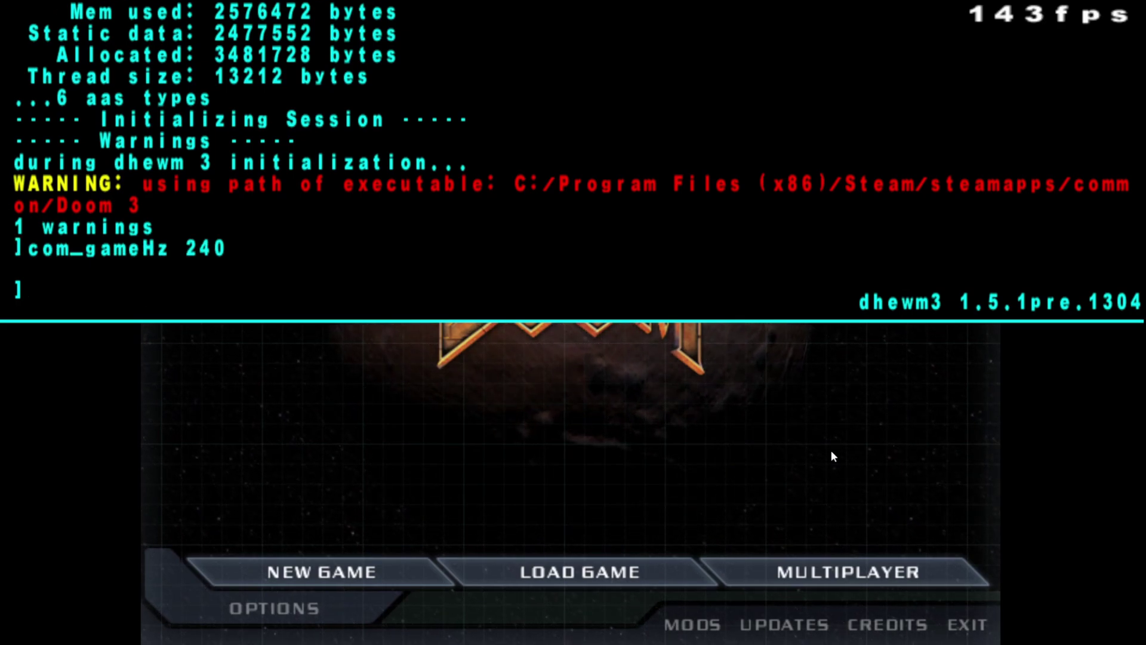
pyautogui.press('`')
pyautogui.click(962, 623)
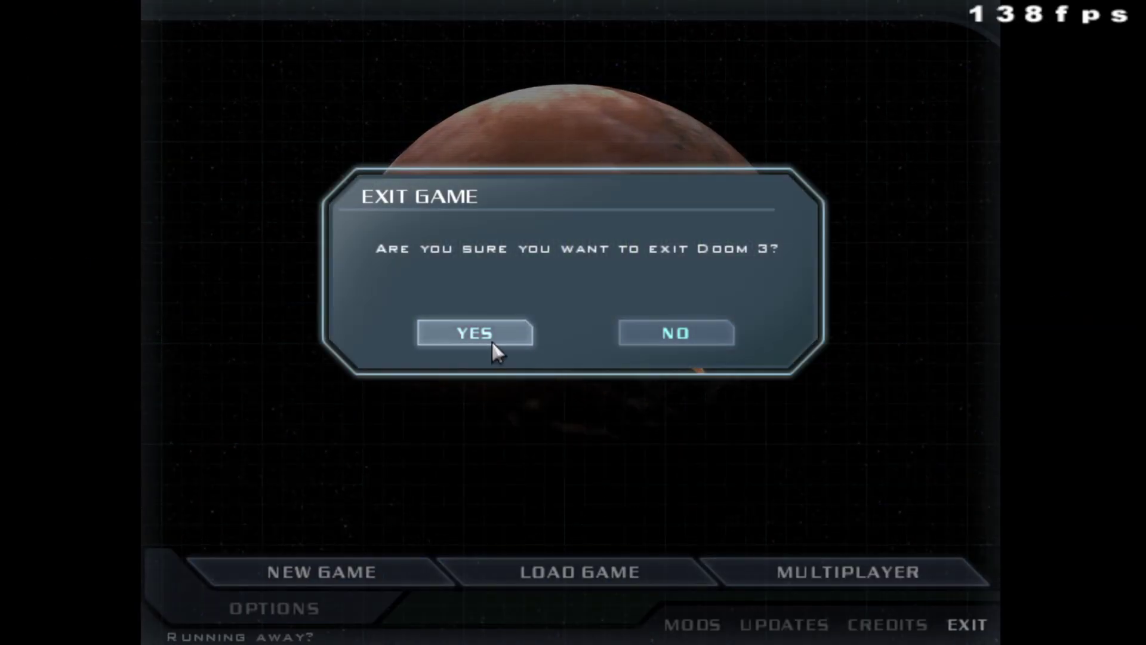
pyautogui.click(490, 339)
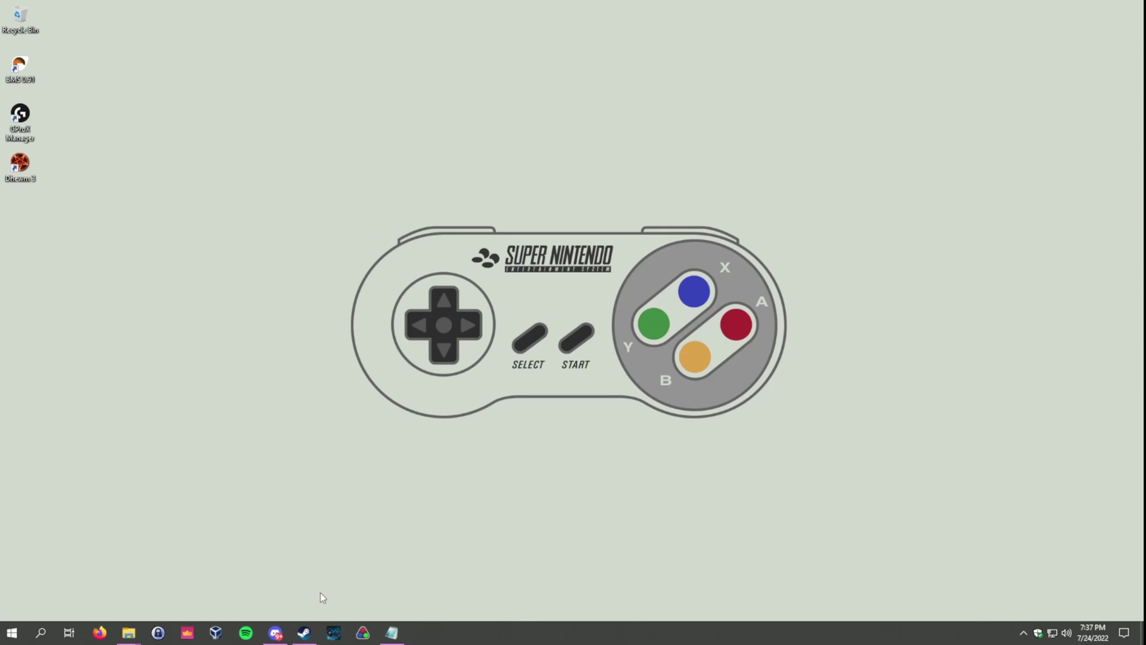
# Switch to File Explorer, restore the Doom 3 and mod folder windows, and go up to the Doom3_mods folder.
pyautogui.click(97, 579)
pyautogui.click(171, 579)
pyautogui.click(378, 578)
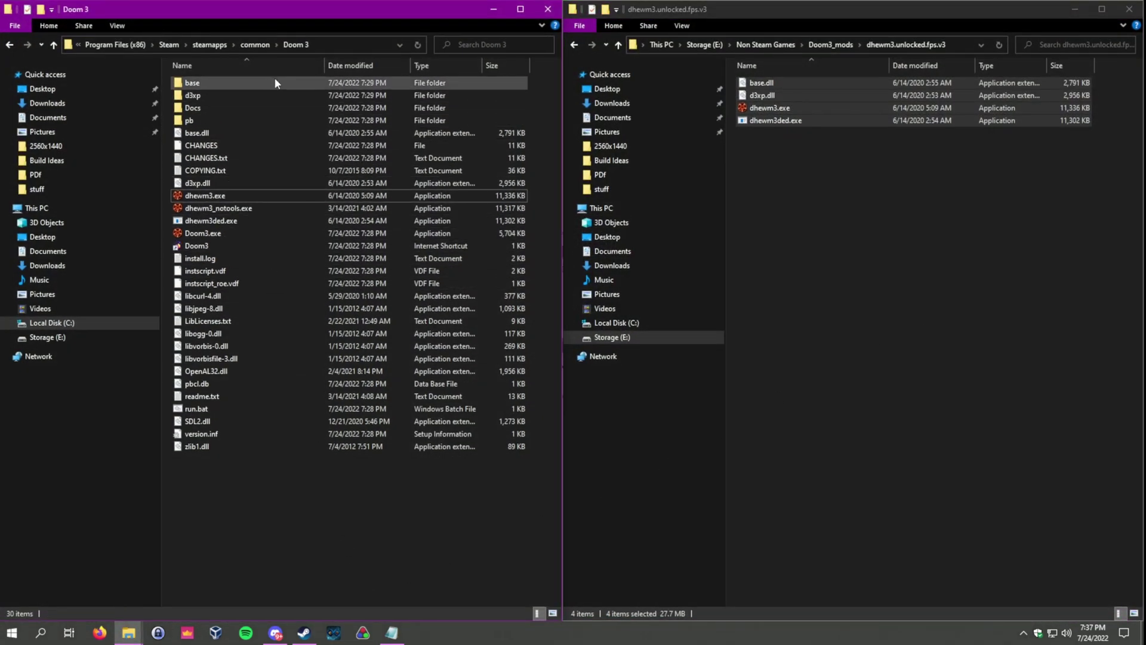
pyautogui.click(332, 42)
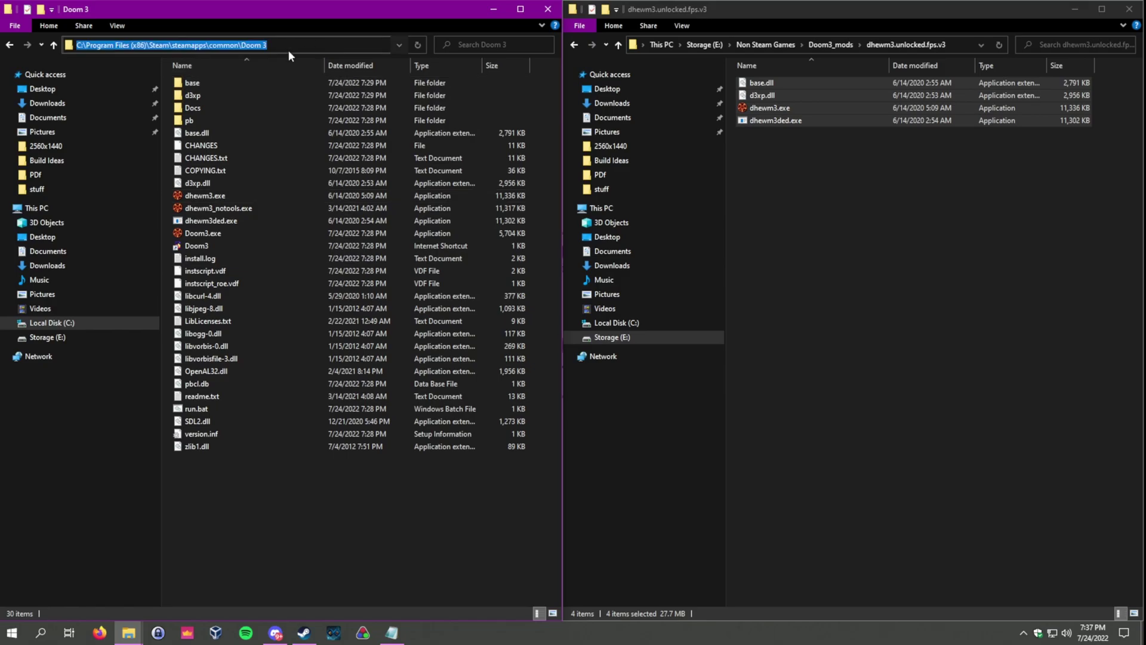
pyautogui.click(267, 510)
pyautogui.click(831, 45)
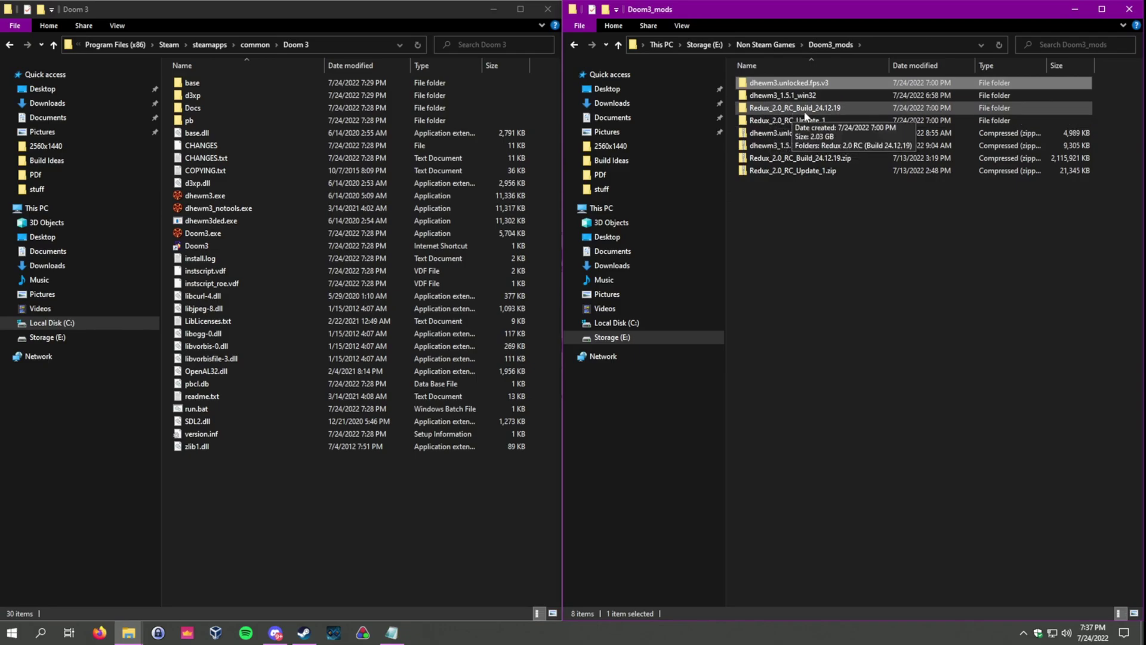
# Open MOD - installation in Redux 2.0 RC (Build 24.12.19), inside Redux_2.0_RC_Build_24.12.19, and copy the redux folder.
pyautogui.click(819, 110)
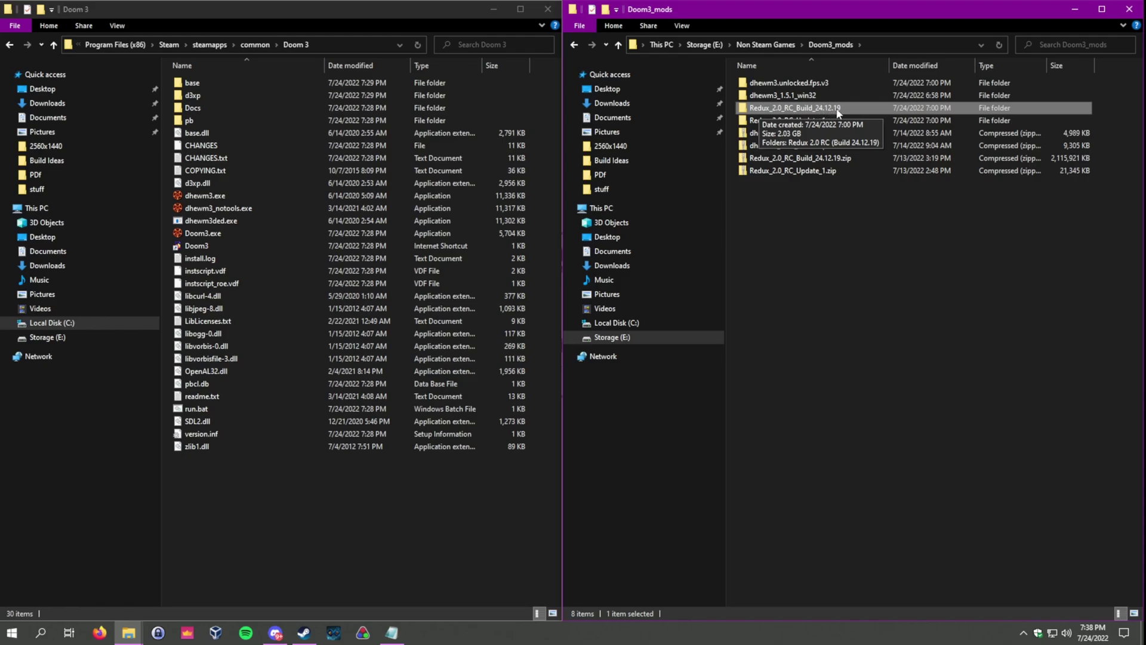
pyautogui.doubleClick(779, 110)
pyautogui.doubleClick(791, 84)
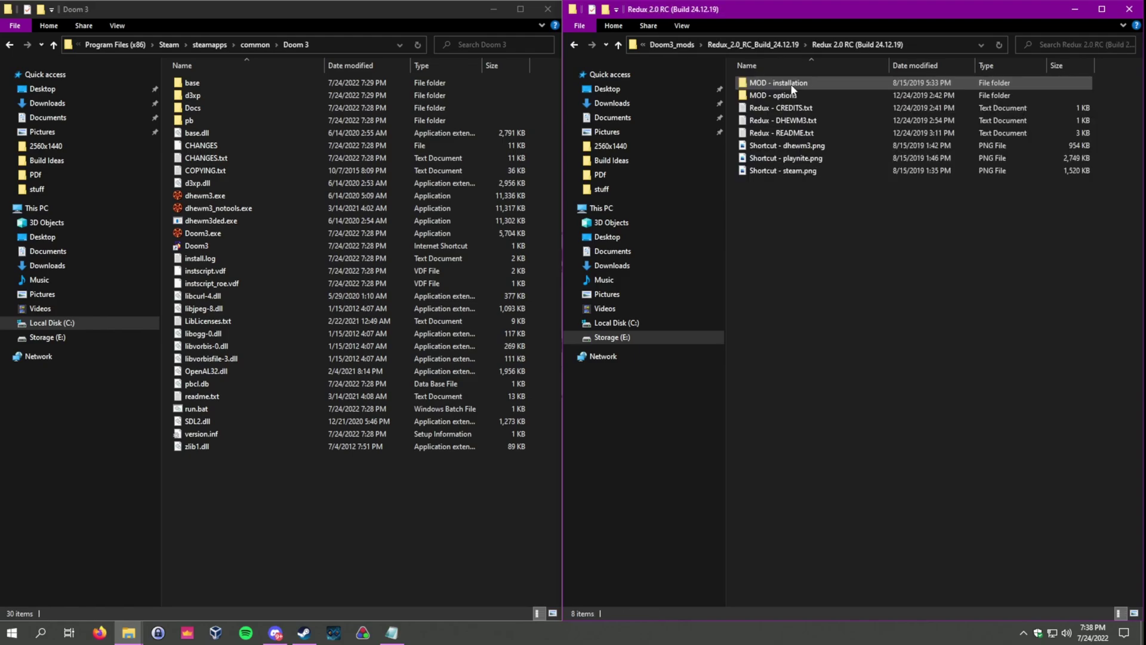
pyautogui.doubleClick(774, 85)
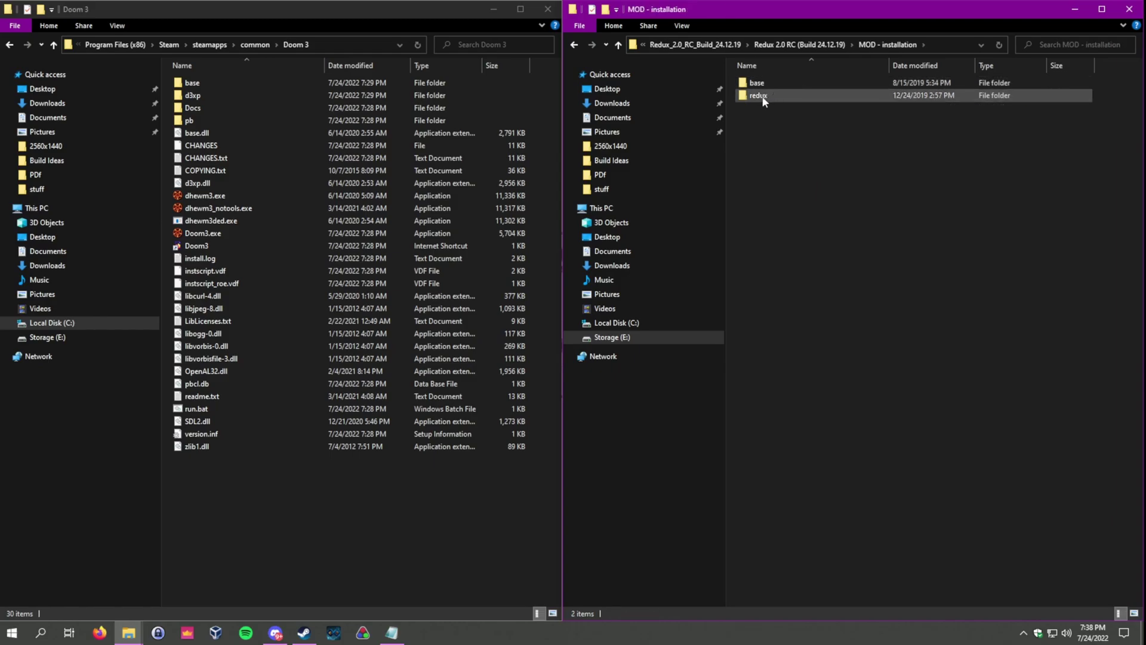
pyautogui.click(764, 97)
pyautogui.rightClick(761, 101)
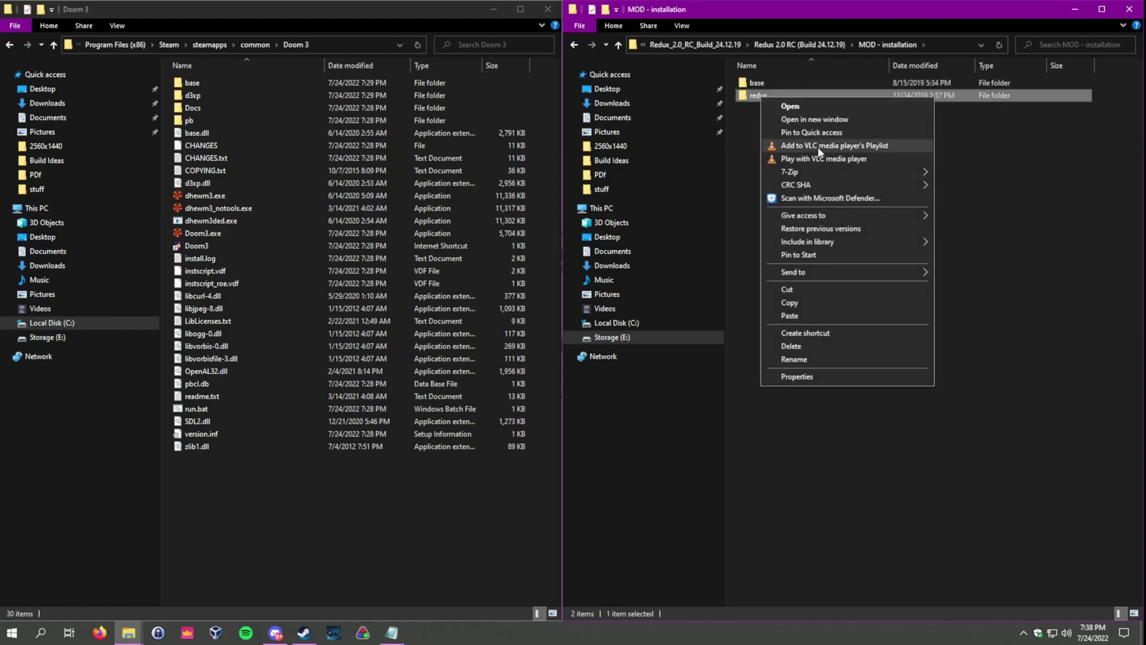
pyautogui.click(811, 301)
# Paste the copied redux folder into the Doom 3 installation folder.
pyautogui.click(231, 515)
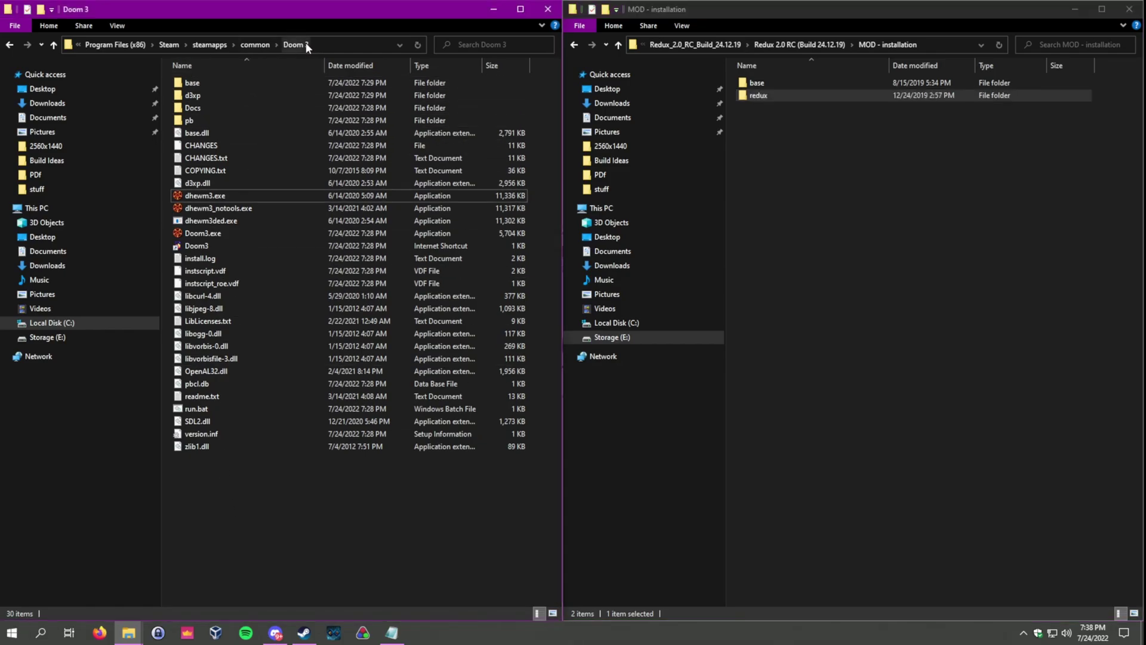
pyautogui.rightClick(242, 490)
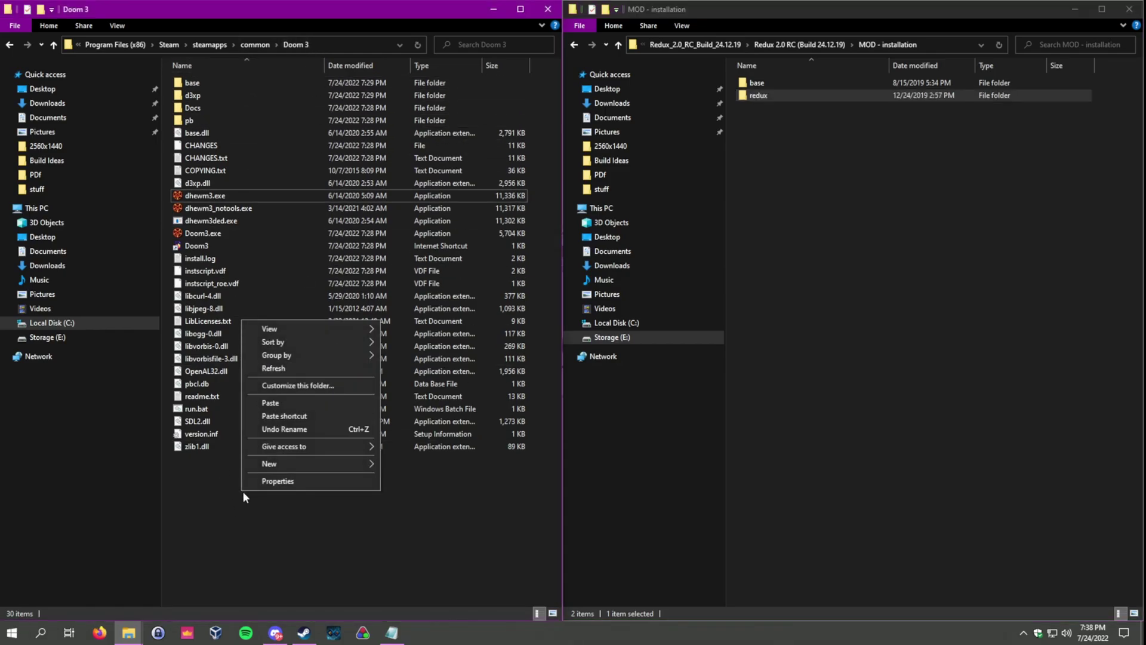
pyautogui.click(288, 402)
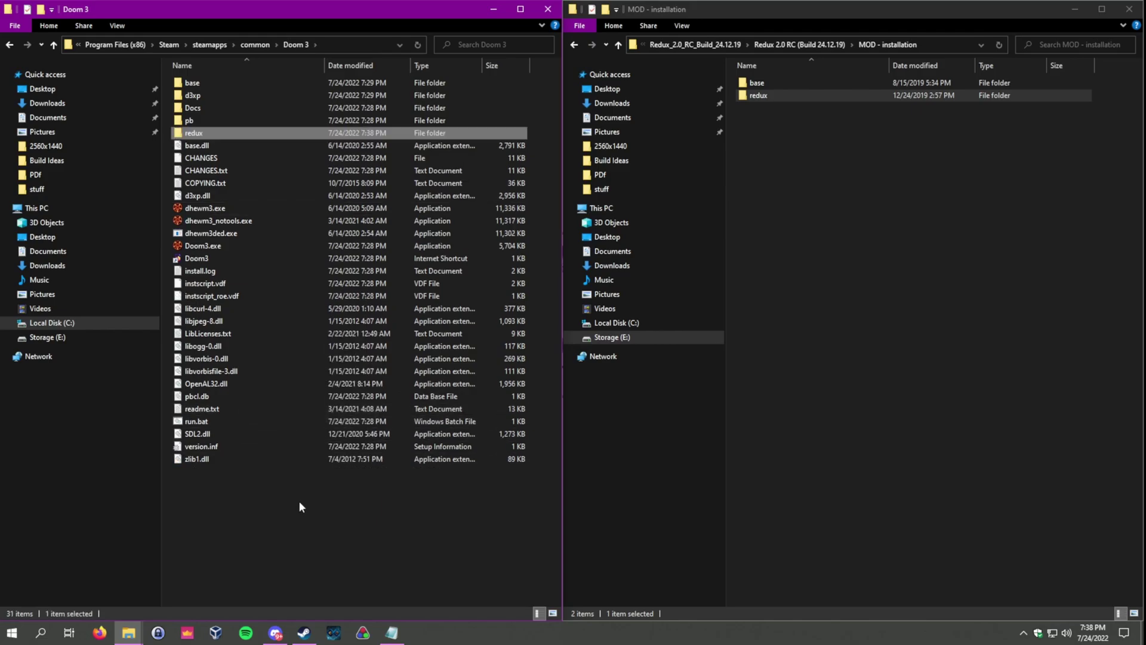
# Open the redux folder inside Doom 3, and open COMPATIBILITY - dhewm3 within MOD - options of Redux 2.0 RC (Build 24.12.19).
pyautogui.click(192, 135)
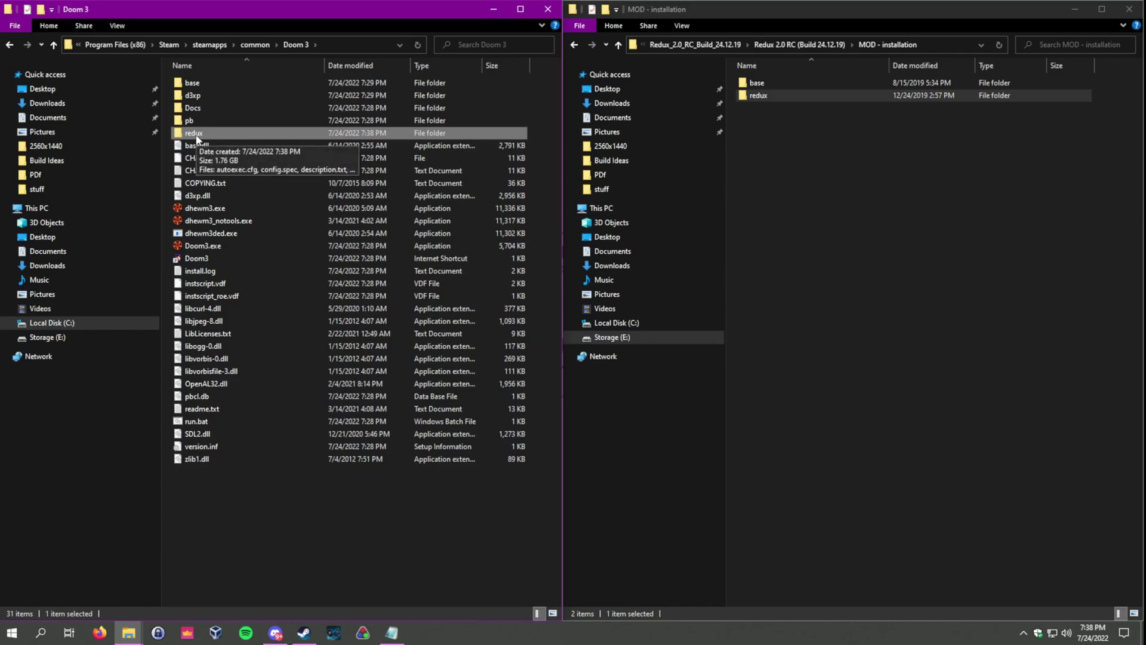
pyautogui.doubleClick(194, 133)
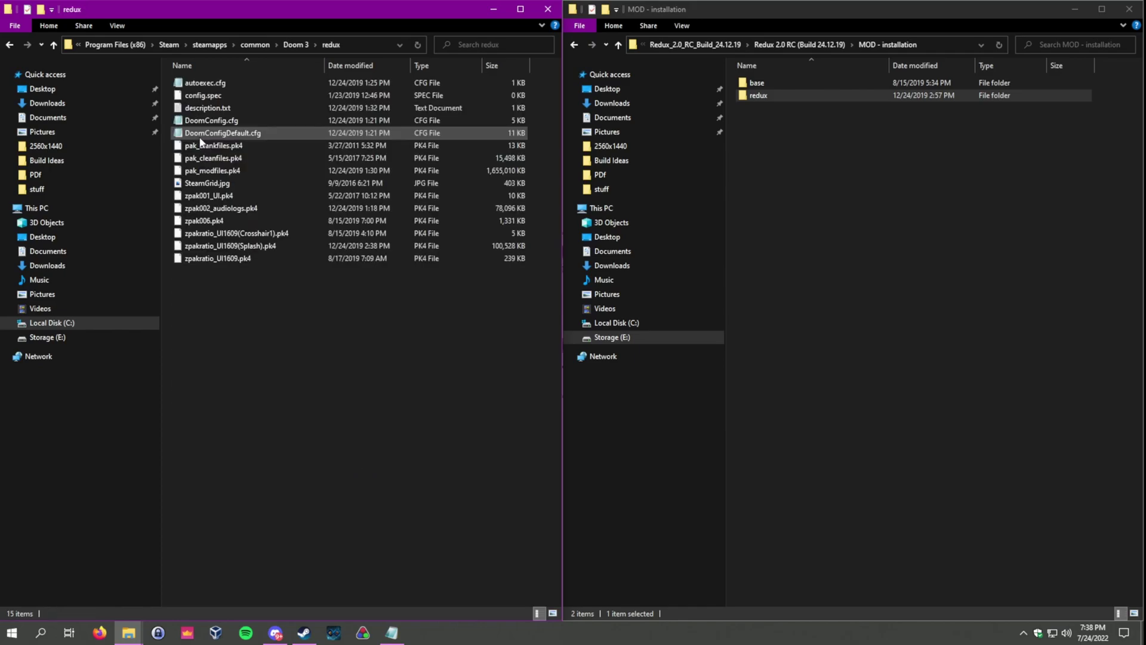
pyautogui.click(815, 127)
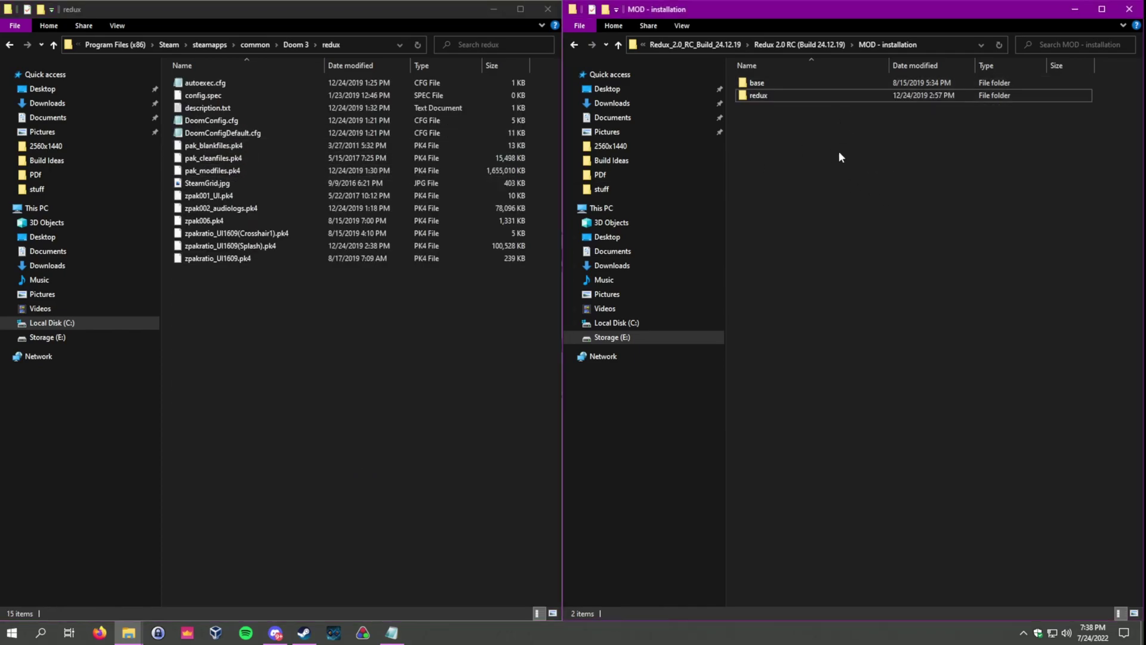
pyautogui.click(782, 46)
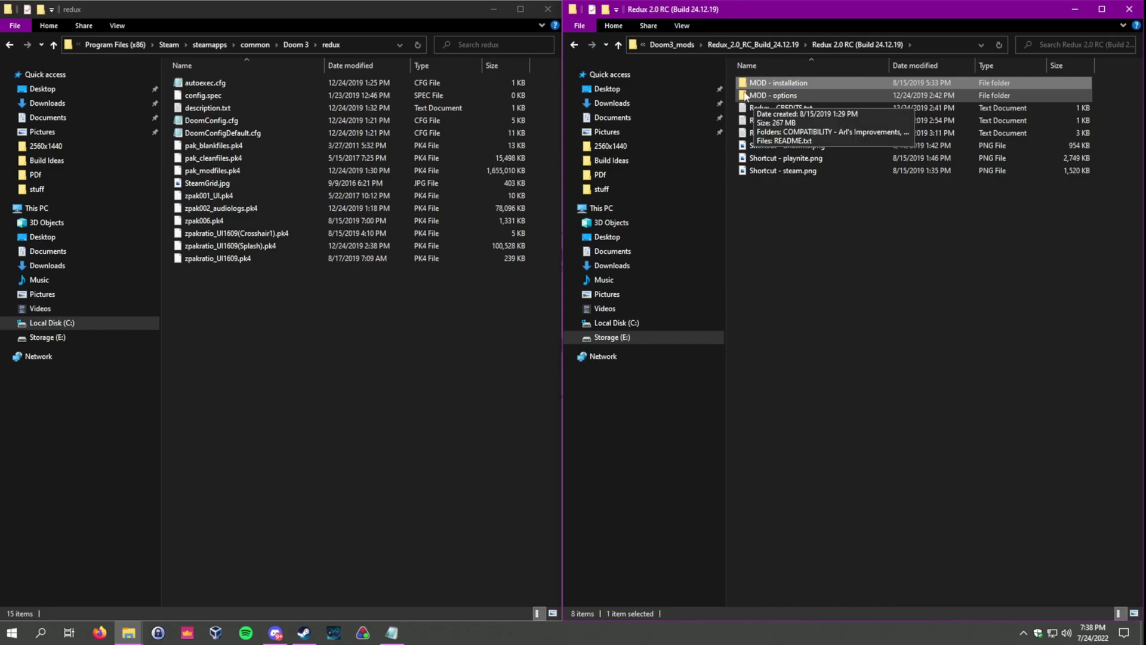
pyautogui.click(763, 97)
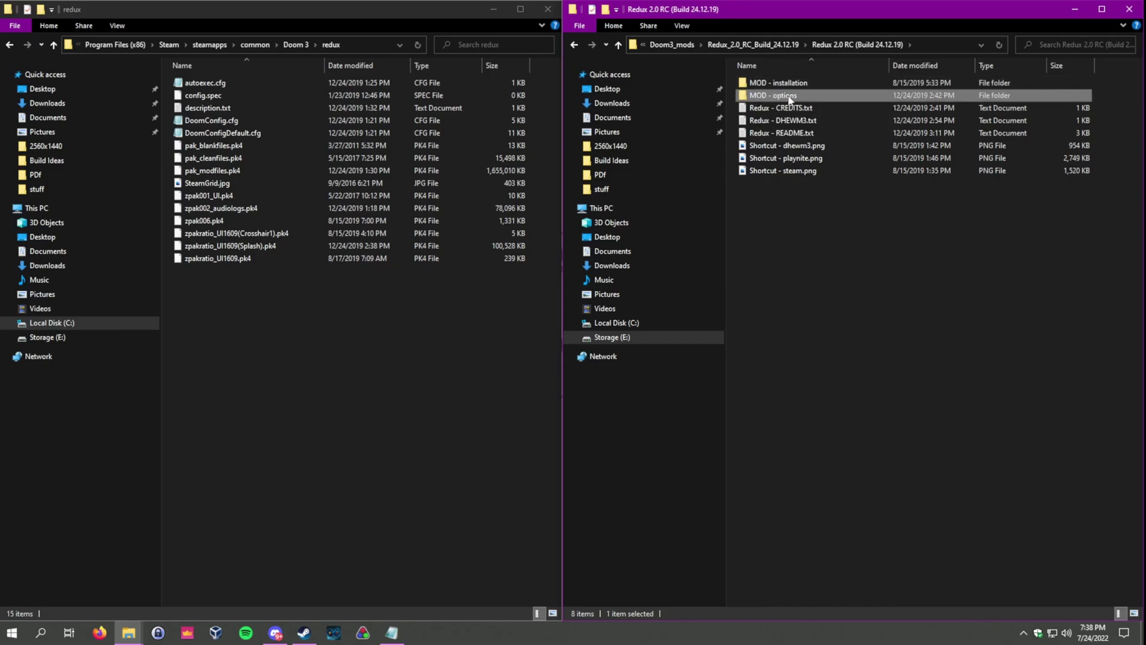
pyautogui.doubleClick(767, 96)
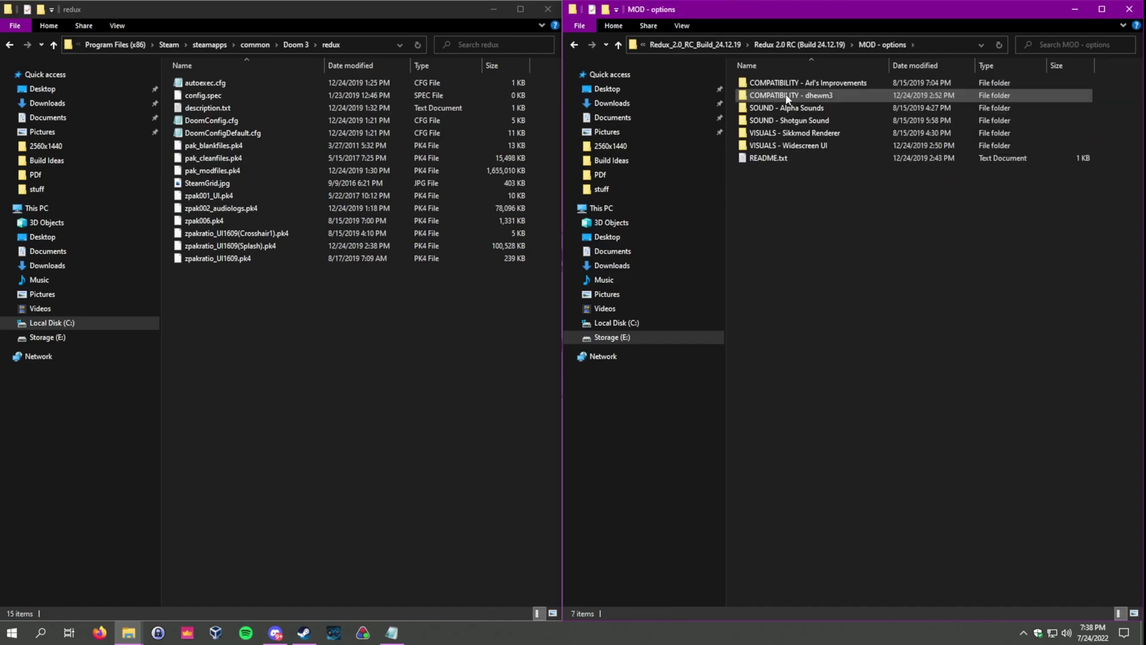
pyautogui.click(786, 97)
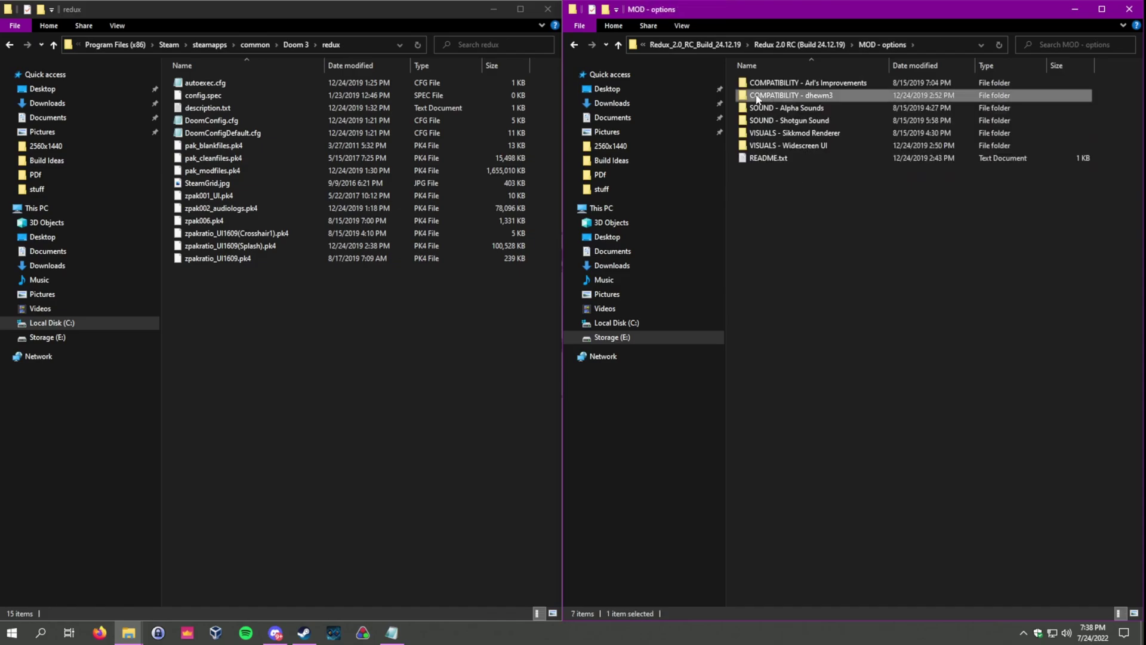
pyautogui.doubleClick(806, 96)
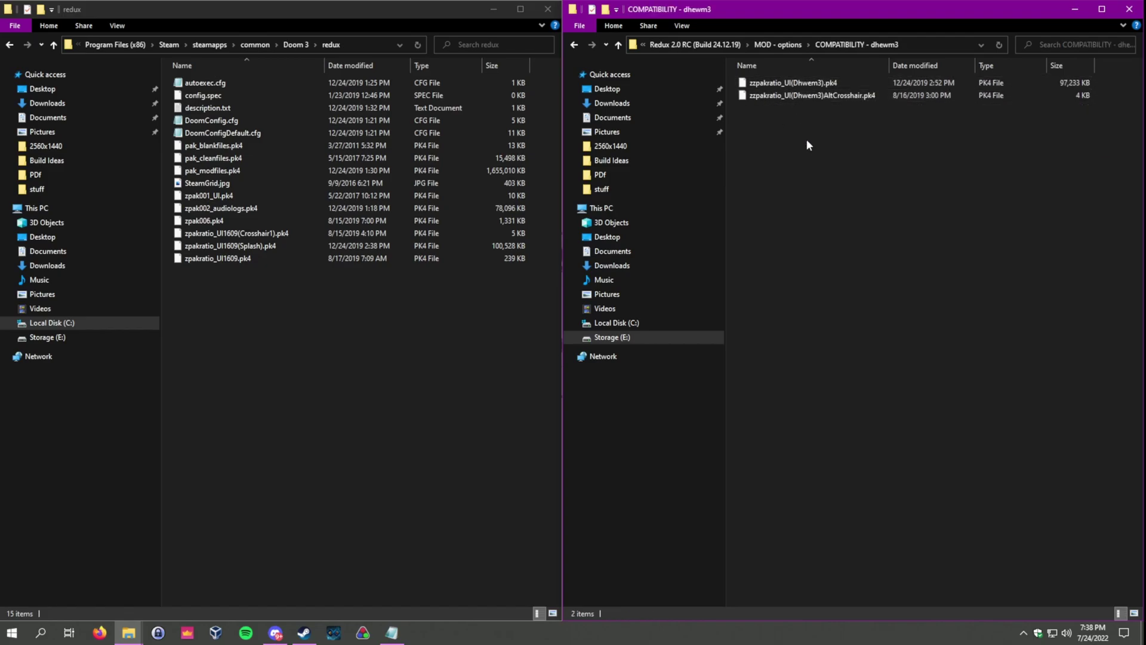
# Copy zzpakratio_UI(Dhwem3).pk4 from the COMPATIBILITY - dhewm3 folder into Doom 3's redux folder.
pyautogui.hotkey('ctrl', 'a')
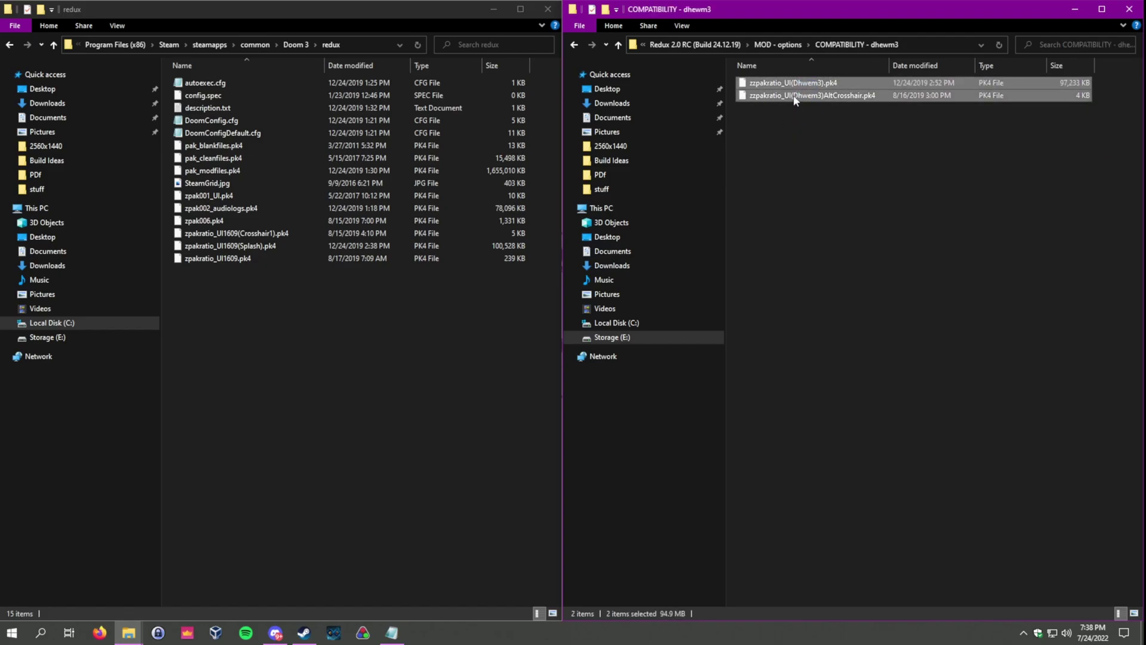
pyautogui.click(803, 118)
pyautogui.click(794, 83)
pyautogui.rightClick(802, 83)
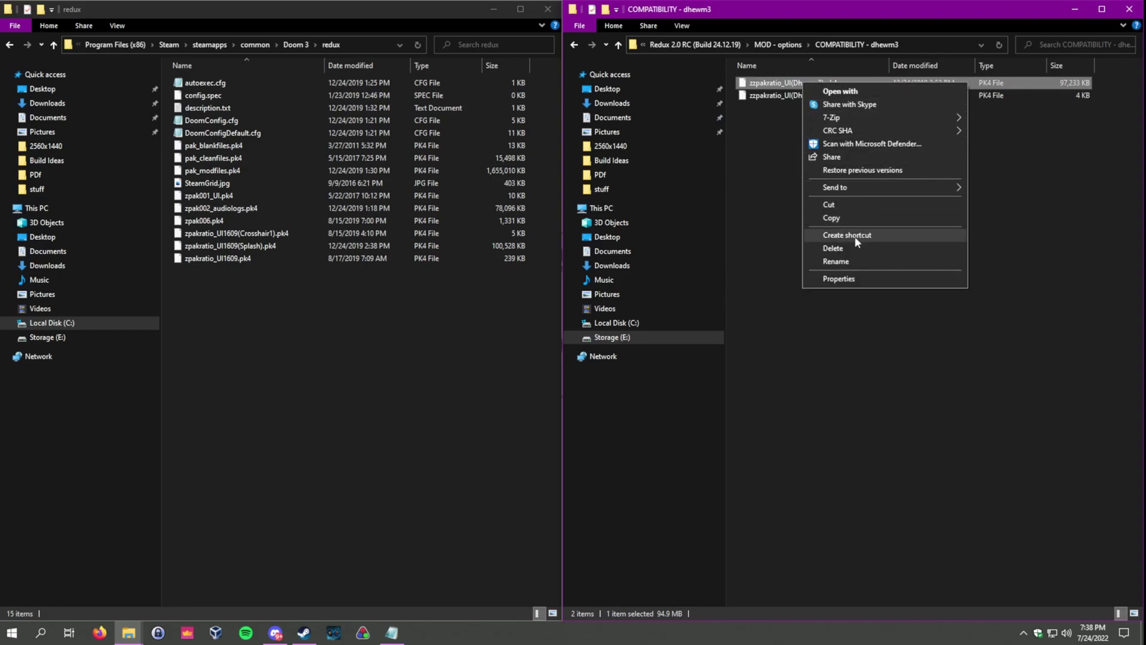
pyautogui.click(837, 218)
pyautogui.rightClick(295, 350)
pyautogui.click(346, 431)
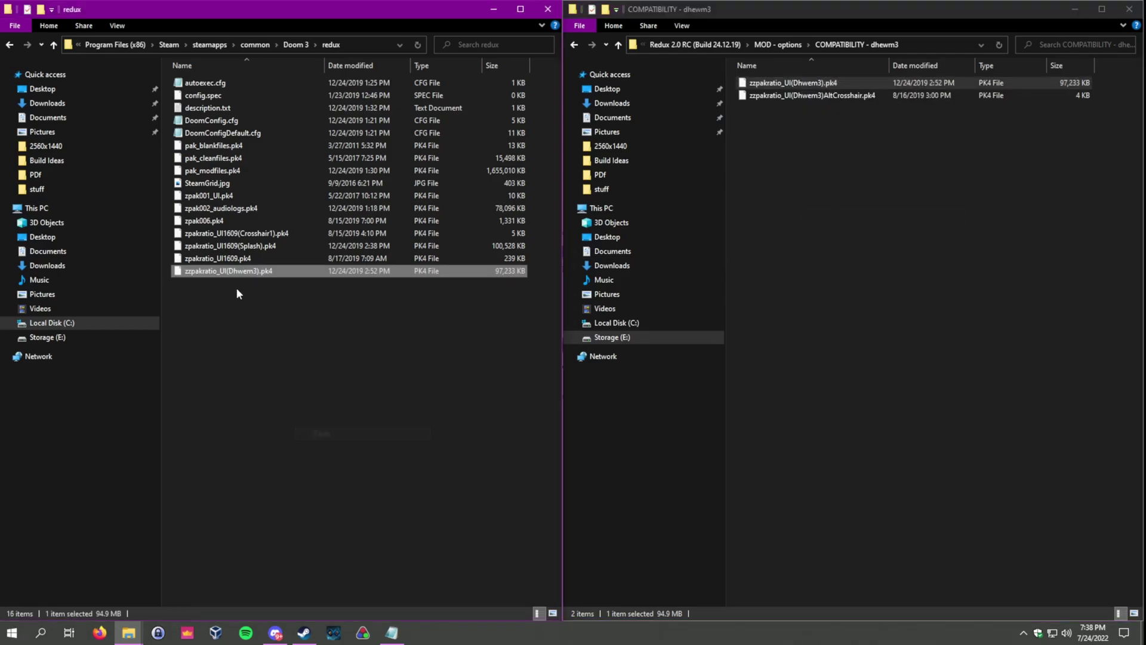
# Rename zpakratio_UI1609(Crosshair1).pk4 in Doom 3's redux folder to zpakratio_UI1609(Crosshair1).pk4.backup, accepting the extension change.
pyautogui.click(808, 97)
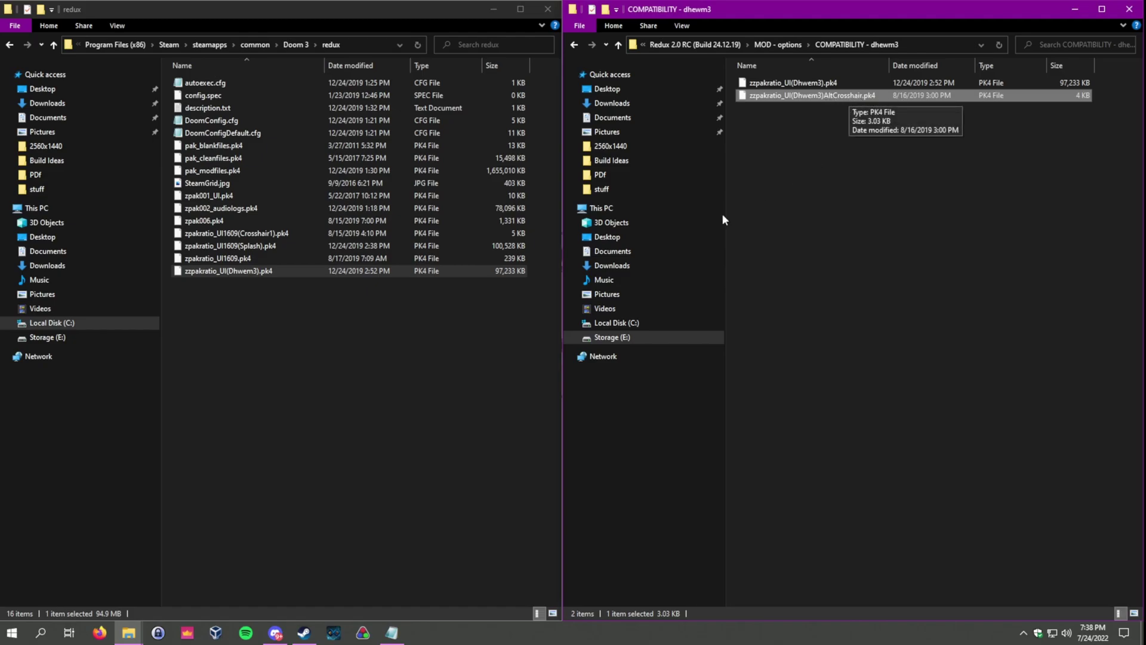
pyautogui.click(256, 233)
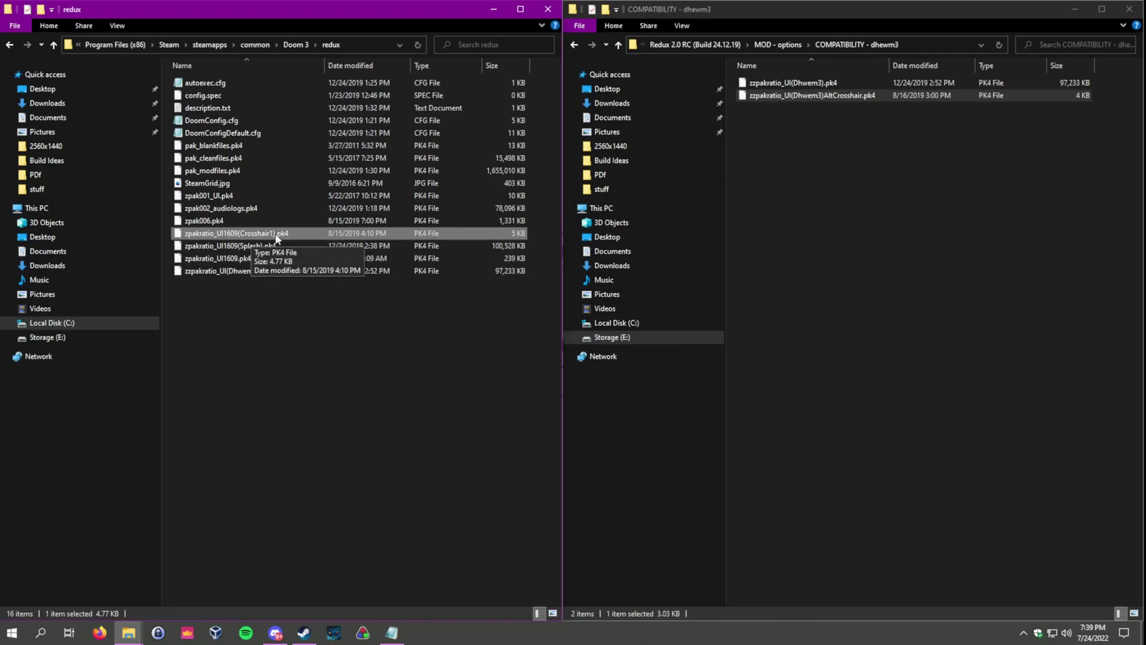
pyautogui.rightClick(266, 241)
pyautogui.click(255, 233)
pyautogui.press('Escape')
pyautogui.rightClick(272, 233)
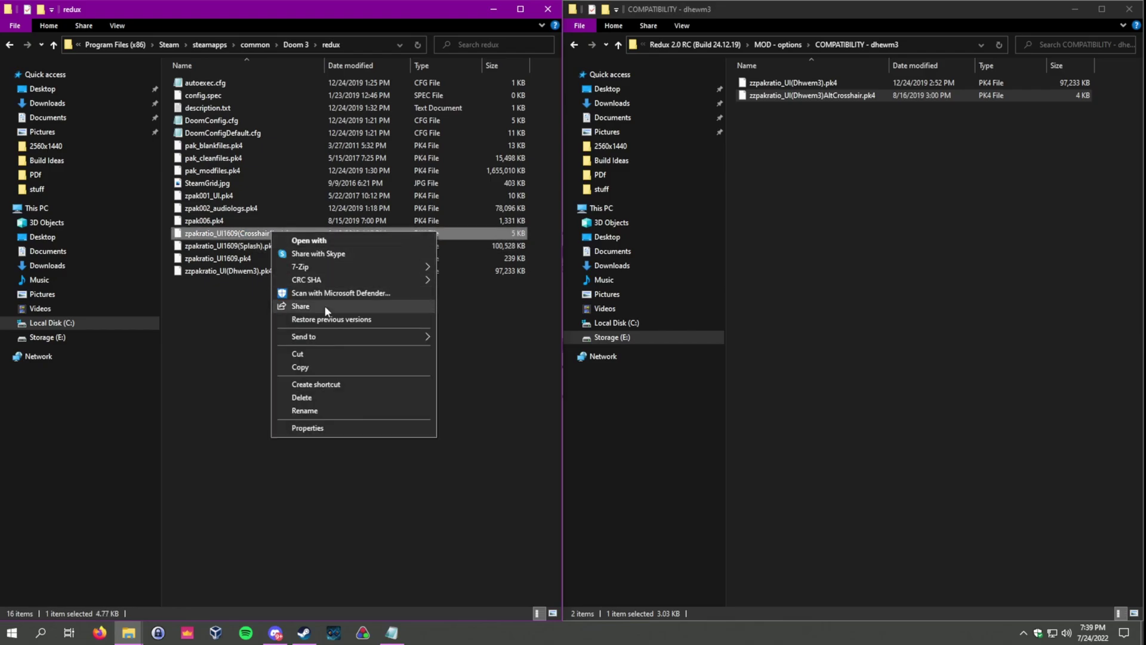
pyautogui.click(305, 410)
pyautogui.click(299, 232)
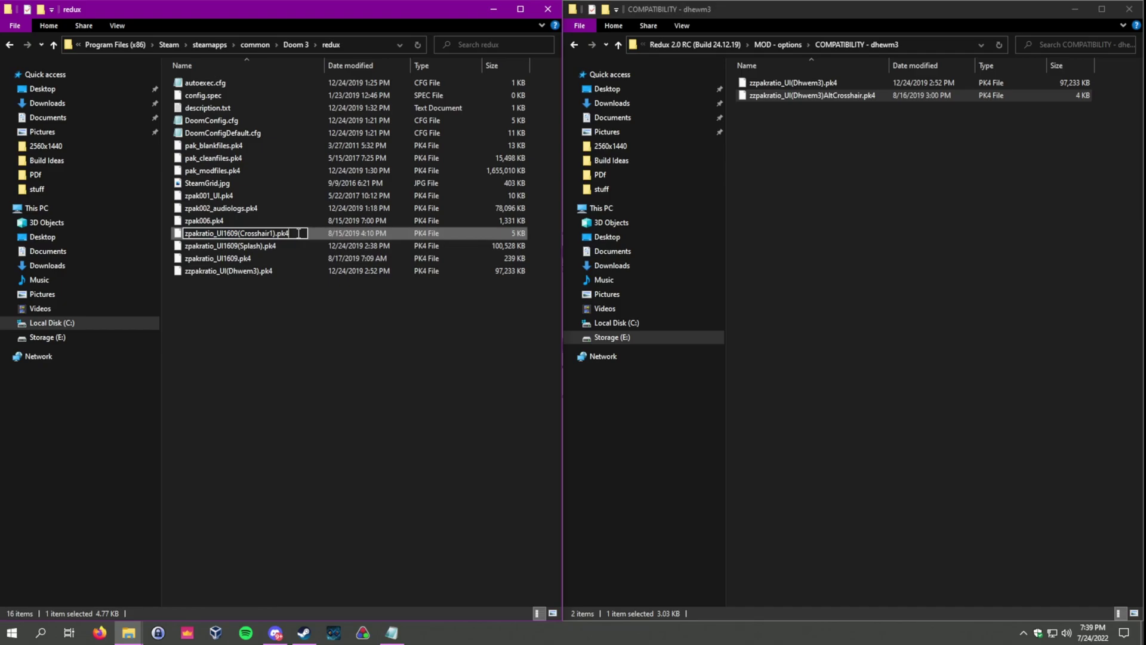
pyautogui.write('.backup')
pyautogui.press('Return')
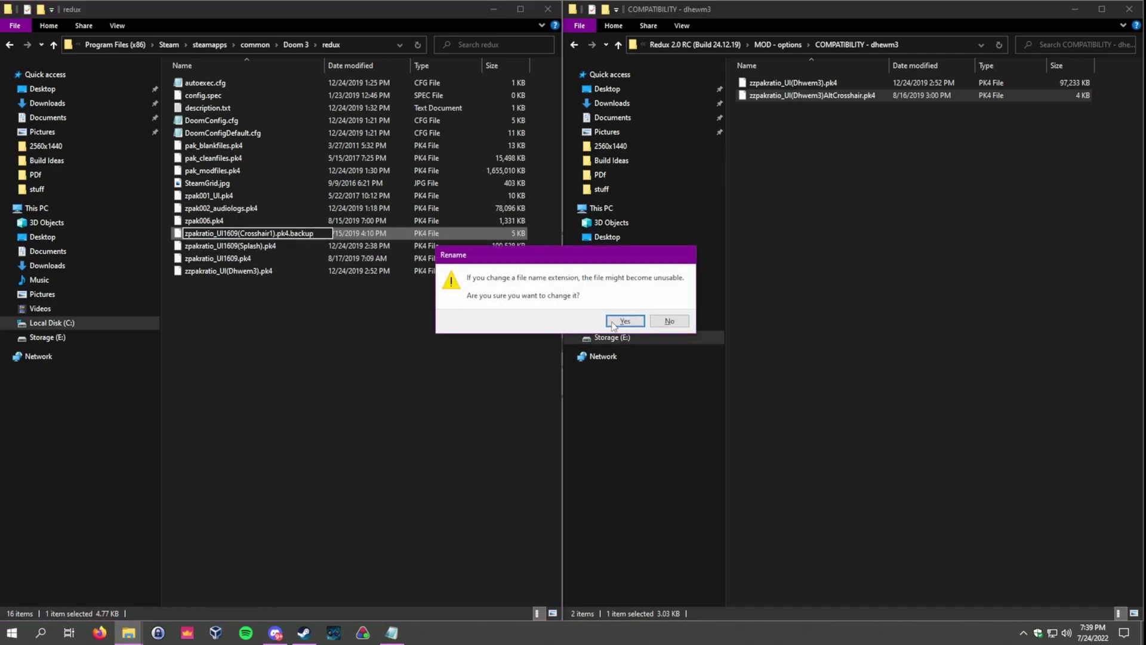
pyautogui.click(626, 321)
pyautogui.click(312, 258)
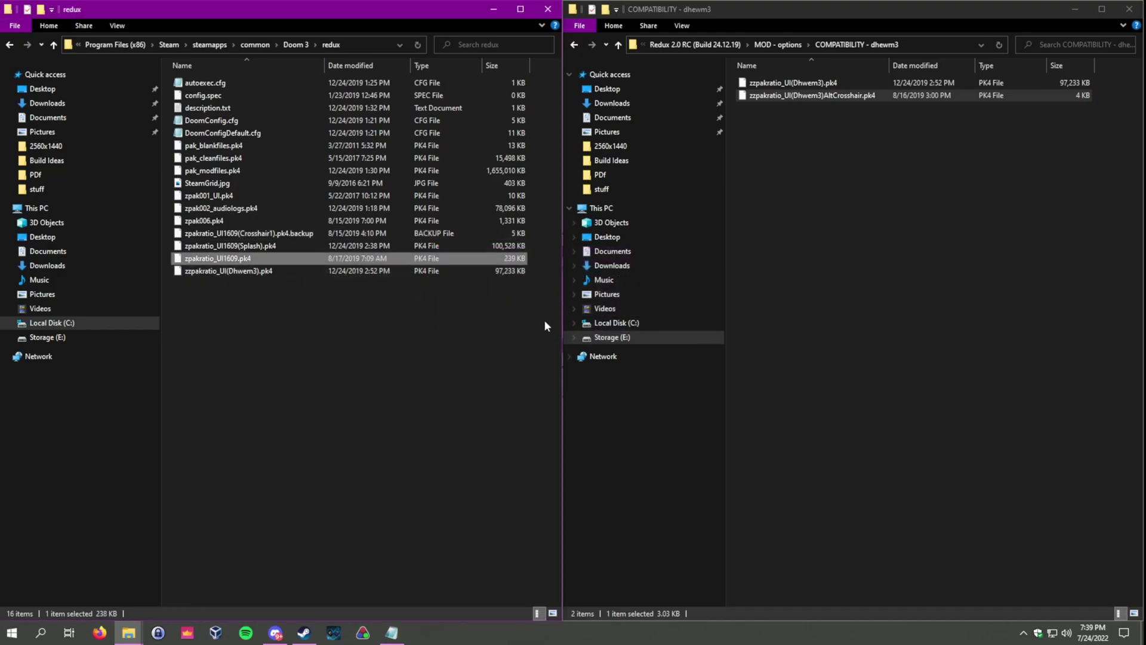
pyautogui.click(280, 313)
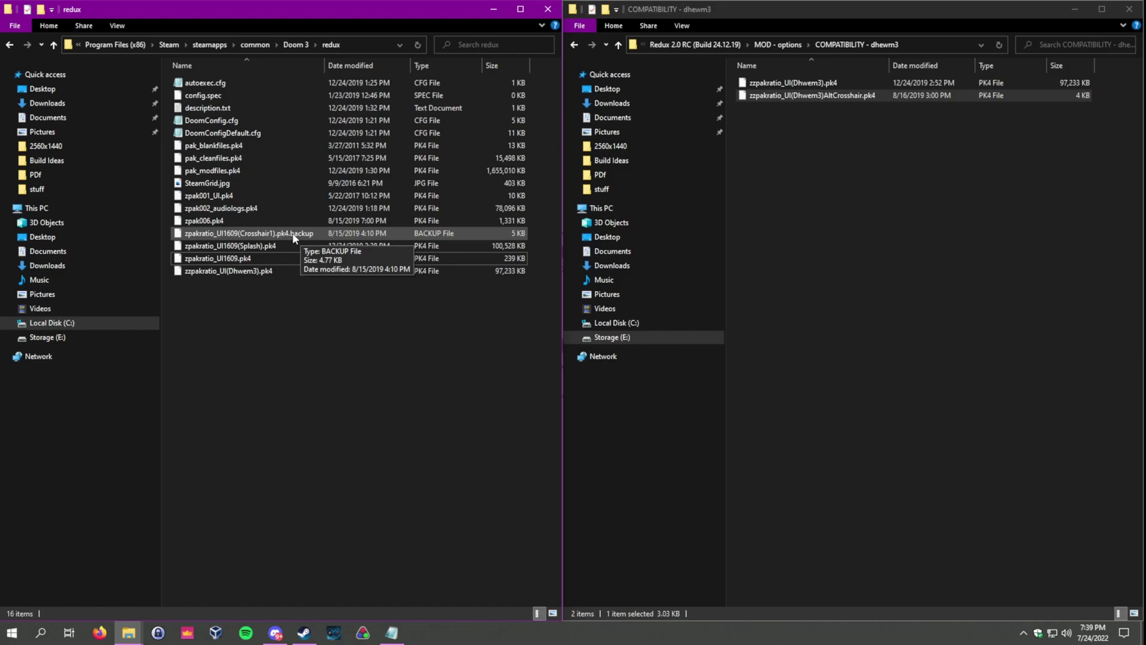
# Copy zzpakratio_UI(Dhwem3)AltCrosshair.pk4 from the compatibility folder into Doom 3's redux folder.
pyautogui.rightClick(832, 96)
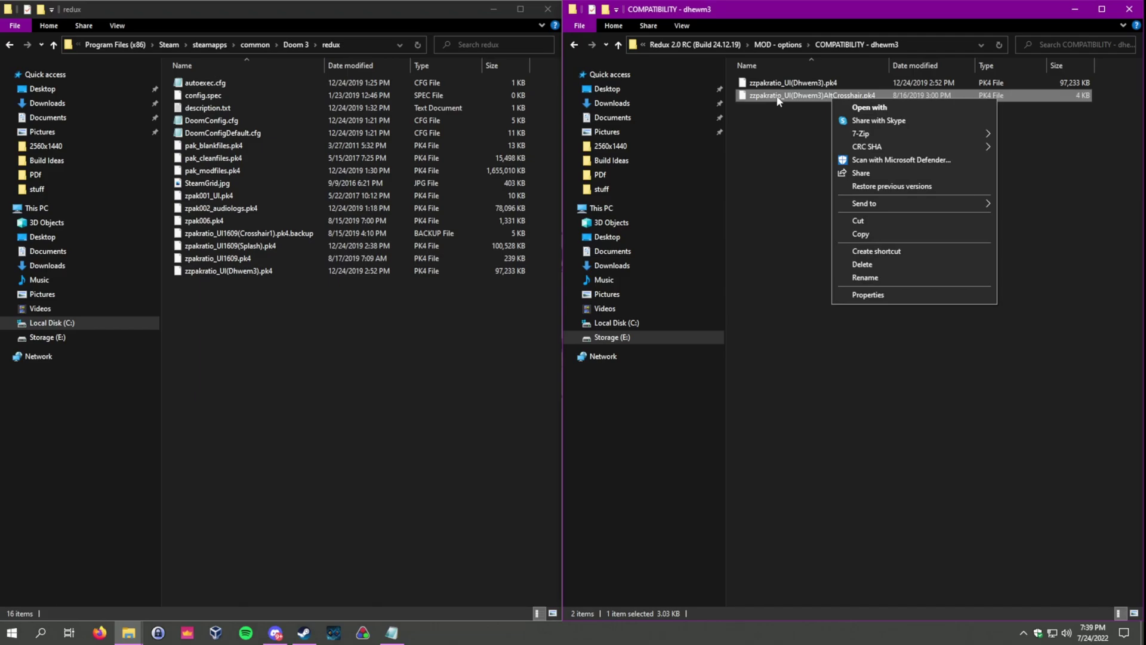
pyautogui.click(800, 98)
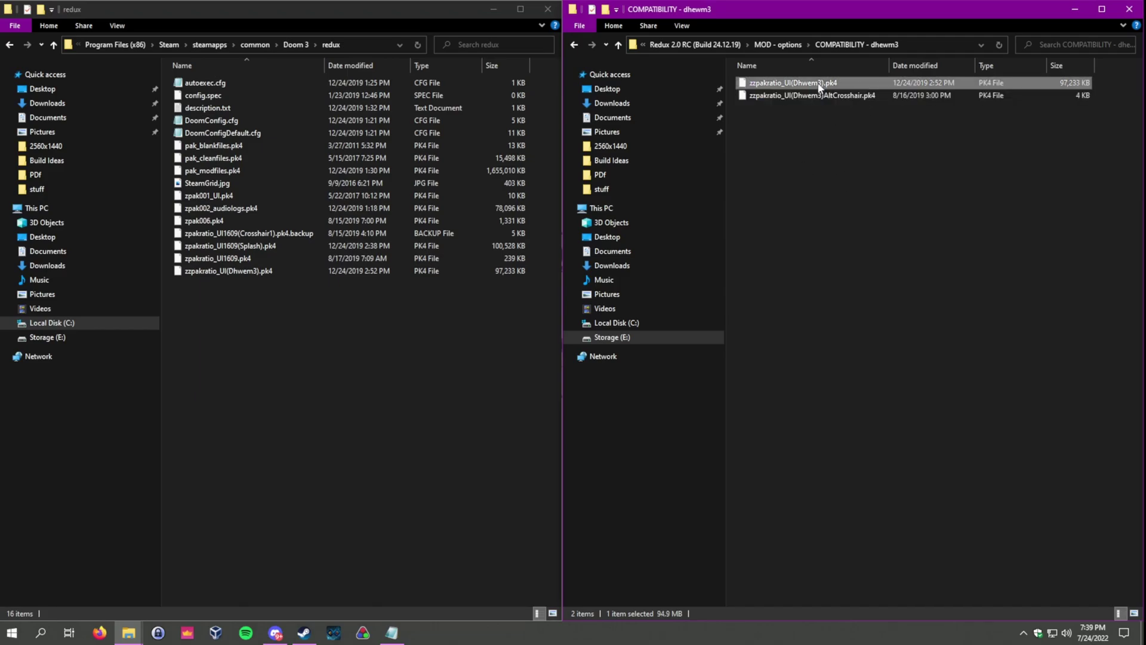
pyautogui.rightClick(819, 96)
pyautogui.click(861, 230)
pyautogui.rightClick(245, 349)
pyautogui.click(292, 428)
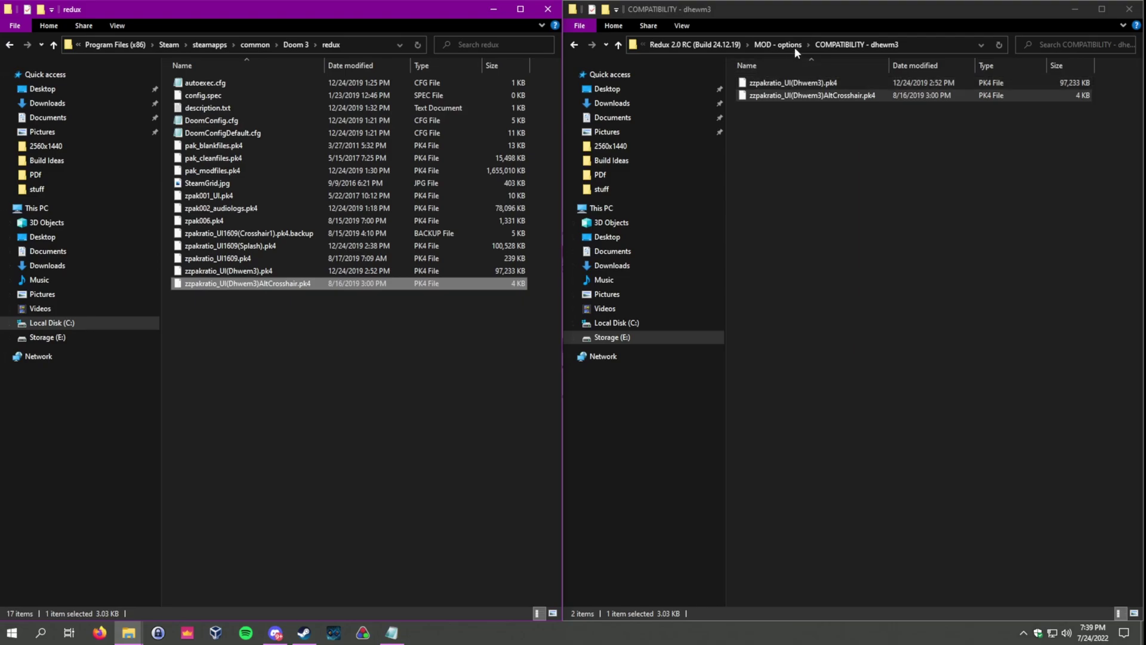
# Go back up to Doom3_mods and open the redux folder in PATCH - installation, inside Redux_2.0_RC_Update_1 and Redux 2.0 RC (Update 1).
pyautogui.click(692, 44)
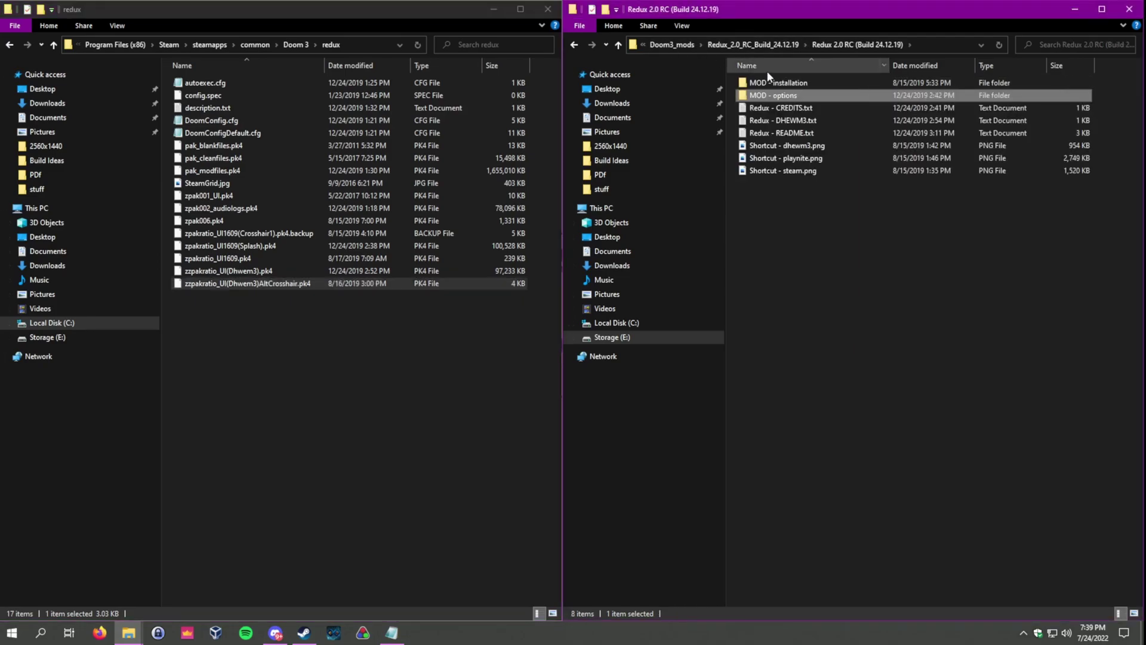
pyautogui.click(758, 44)
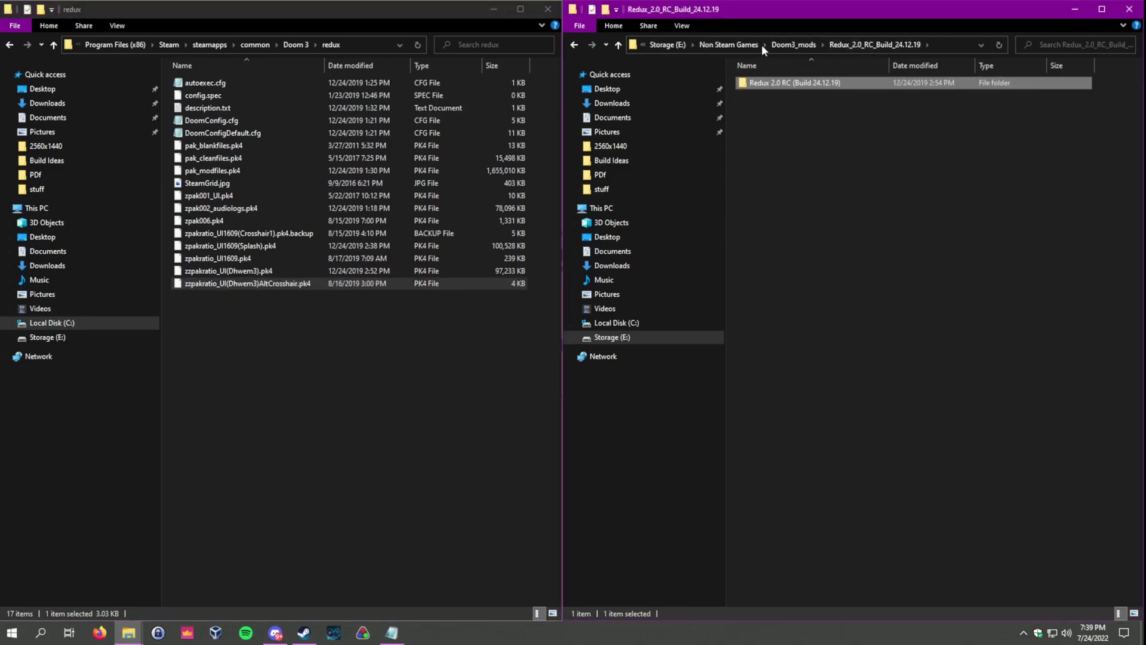
pyautogui.click(794, 44)
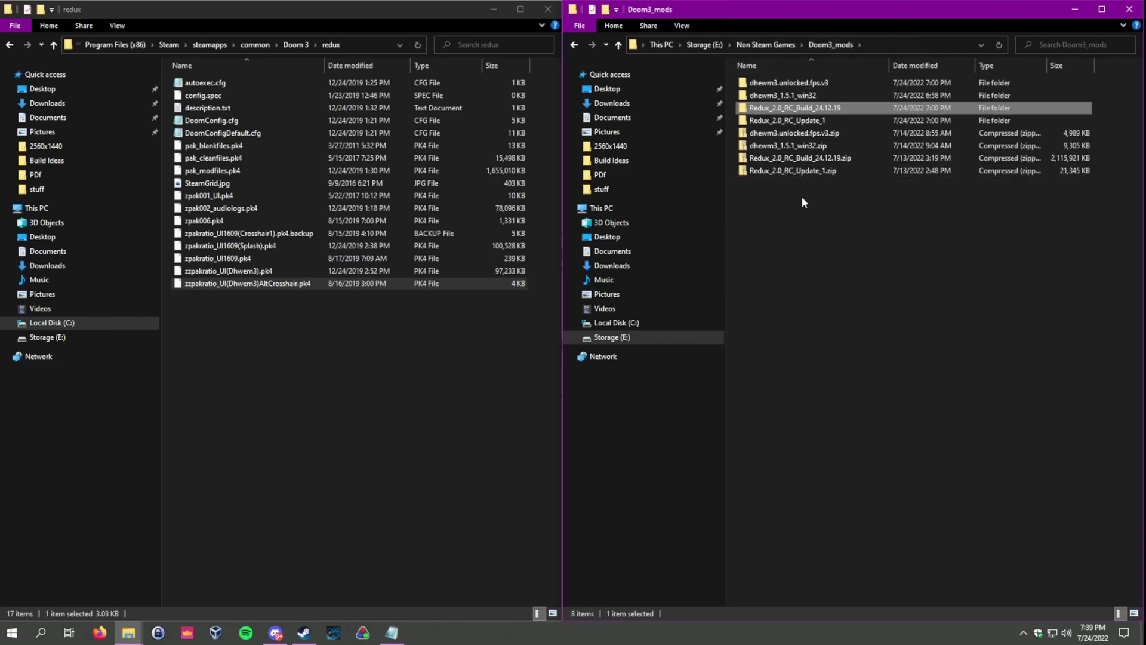
pyautogui.click(770, 123)
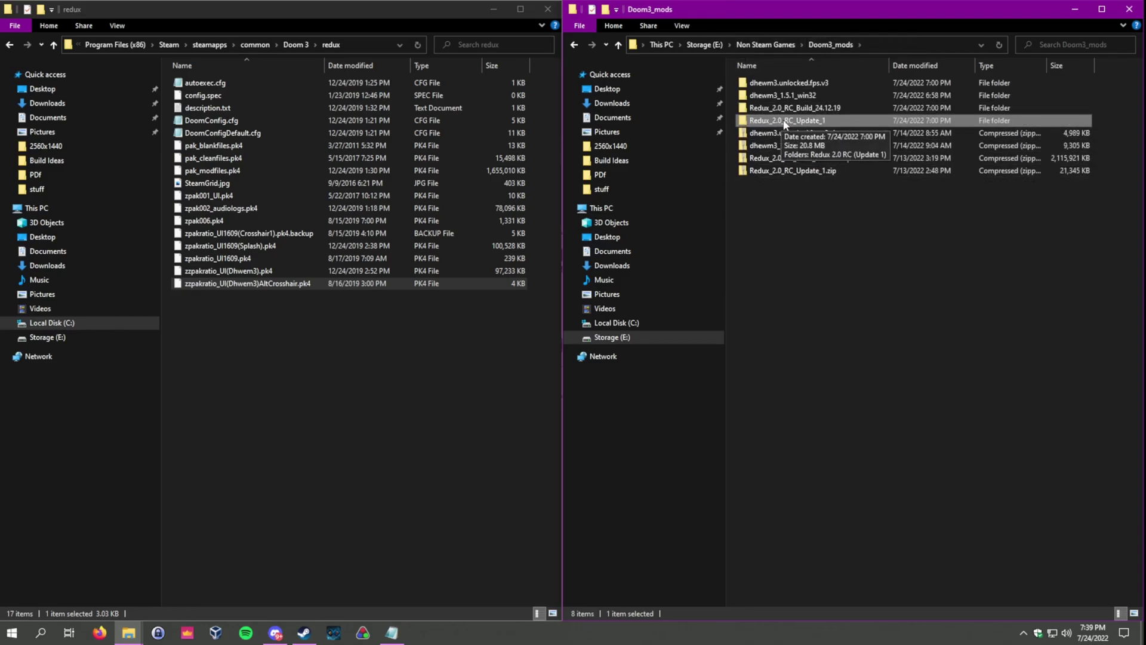
pyautogui.doubleClick(782, 121)
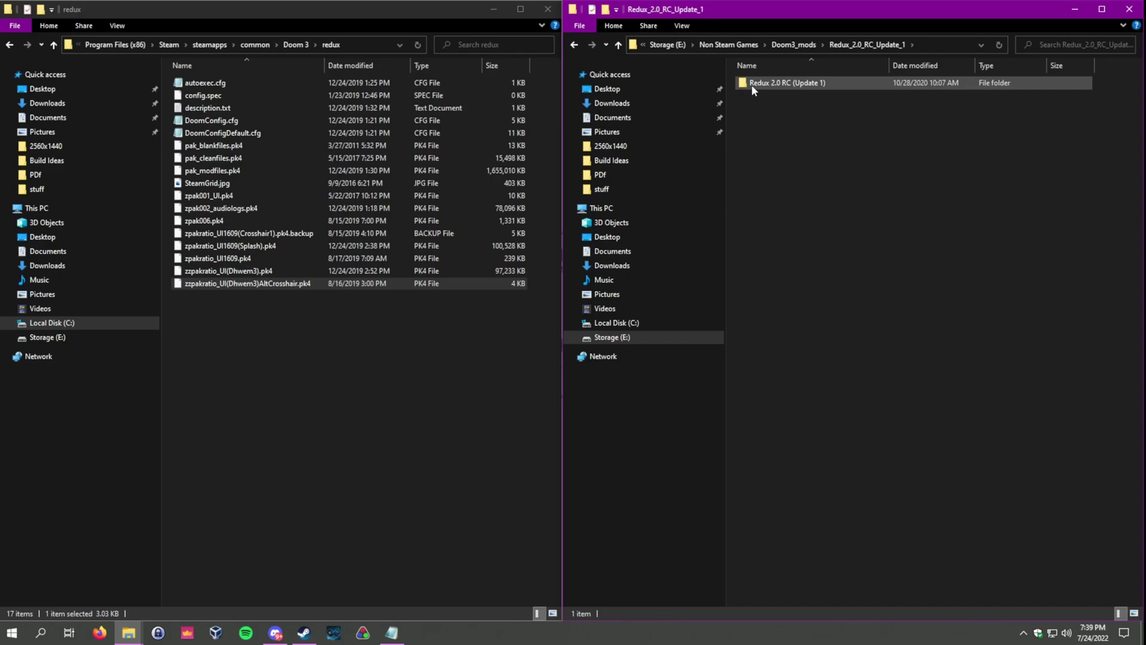
pyautogui.doubleClick(803, 84)
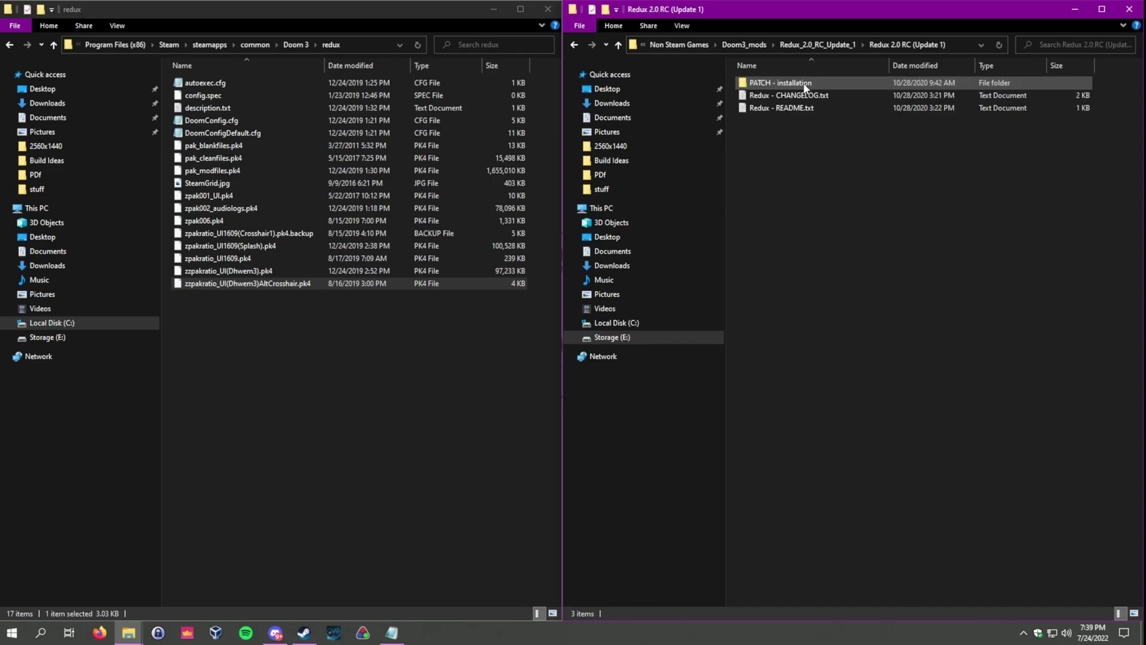
pyautogui.doubleClick(777, 85)
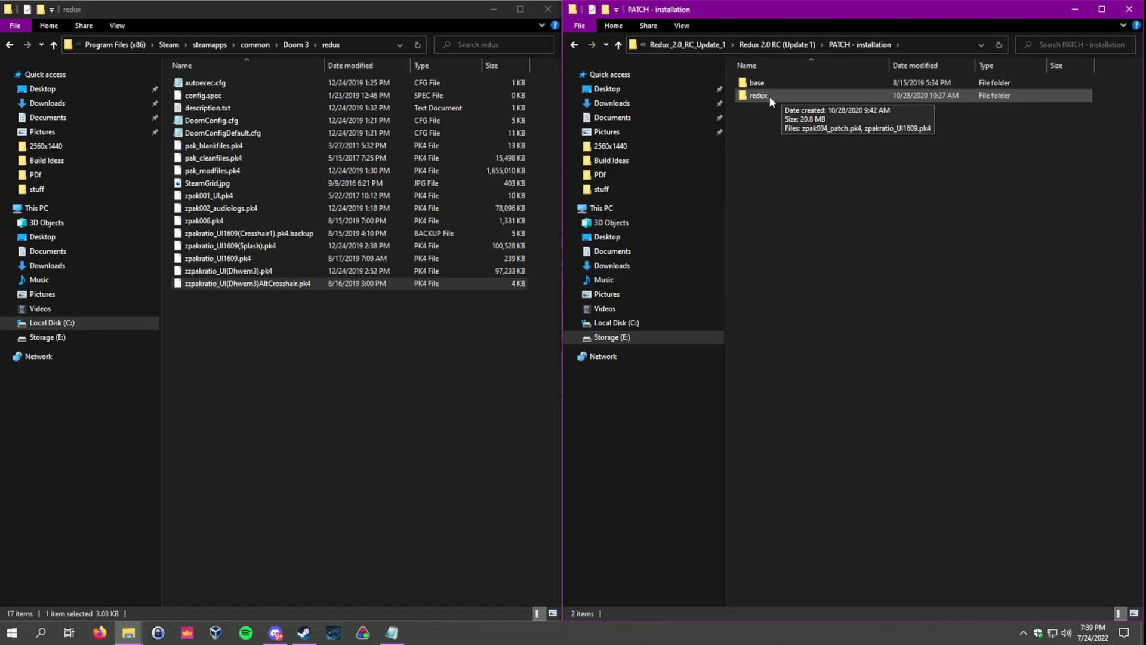
pyautogui.doubleClick(769, 95)
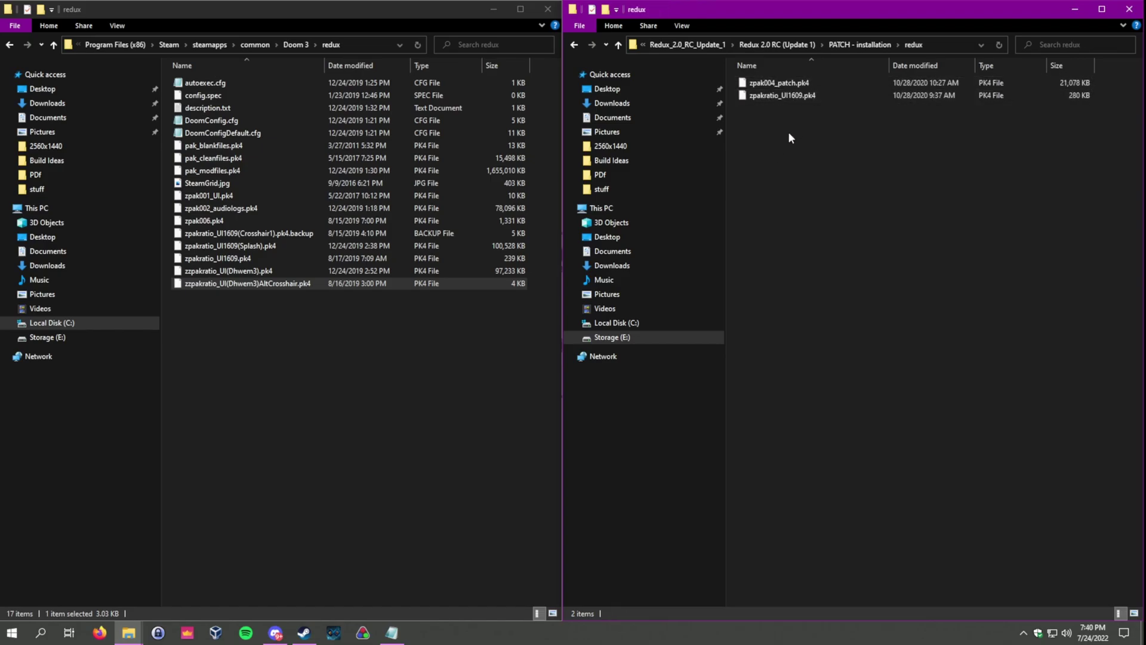
# Copy zpak004_patch.pk4 and zpakratio_UI1609.pk4 into Doom 3's redux folder, replacing the existing zpakratio_UI1609.pk4, and minimize that folder window.
pyautogui.moveTo(789, 134); pyautogui.dragTo(772, 82)
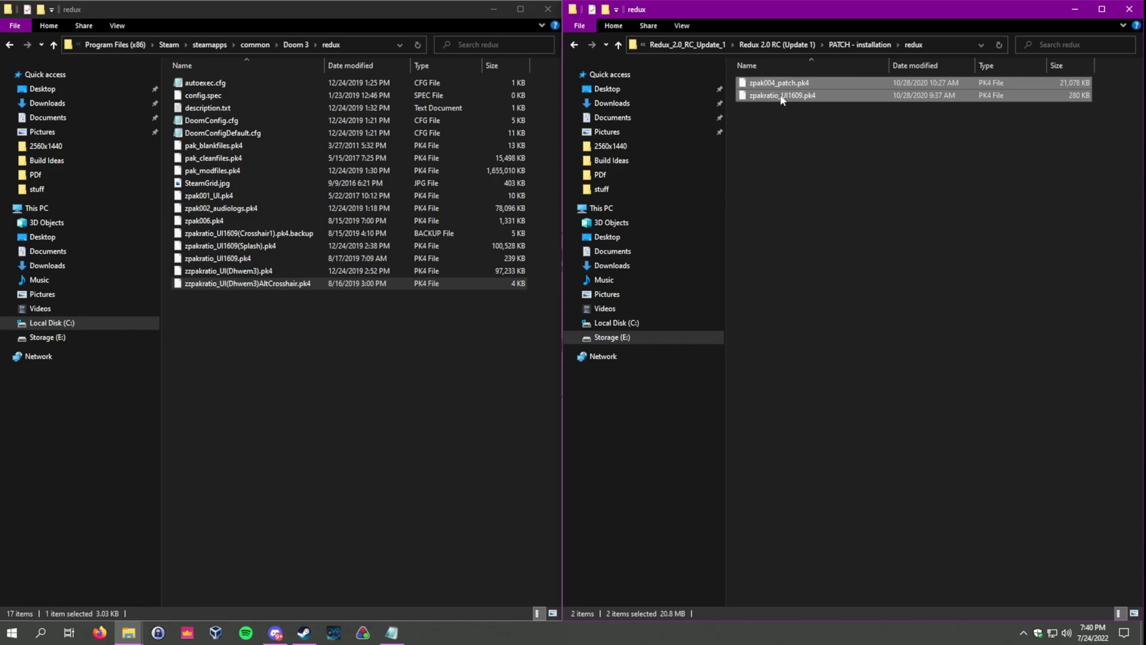
pyautogui.rightClick(781, 100)
pyautogui.click(838, 187)
pyautogui.click(285, 371)
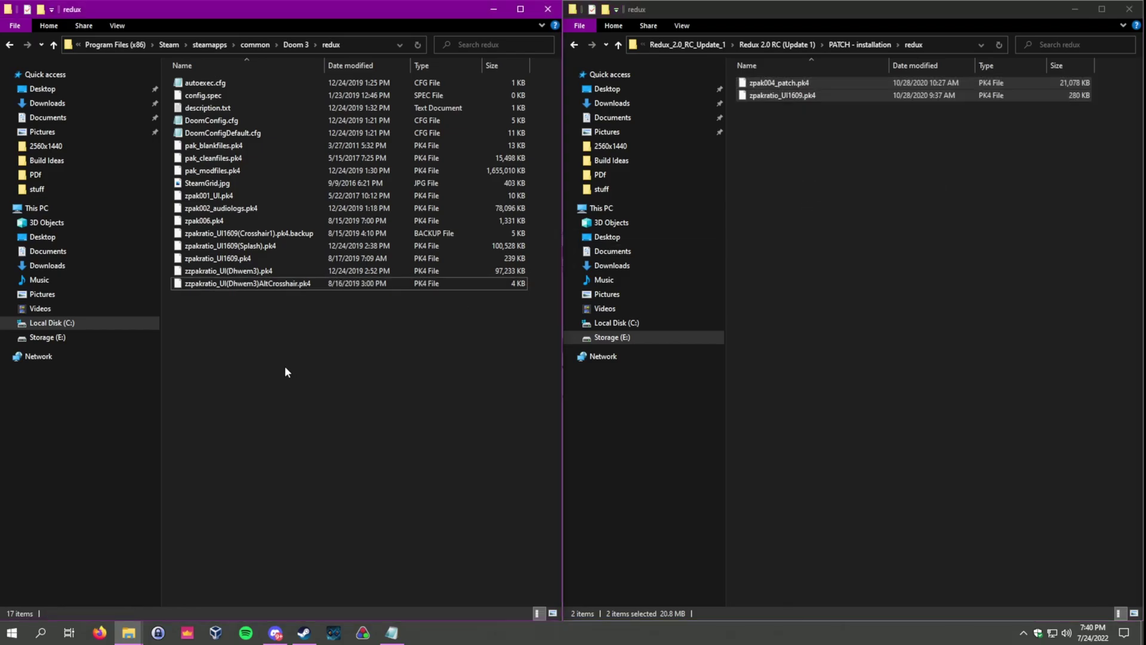
pyautogui.rightClick(284, 367)
pyautogui.click(326, 447)
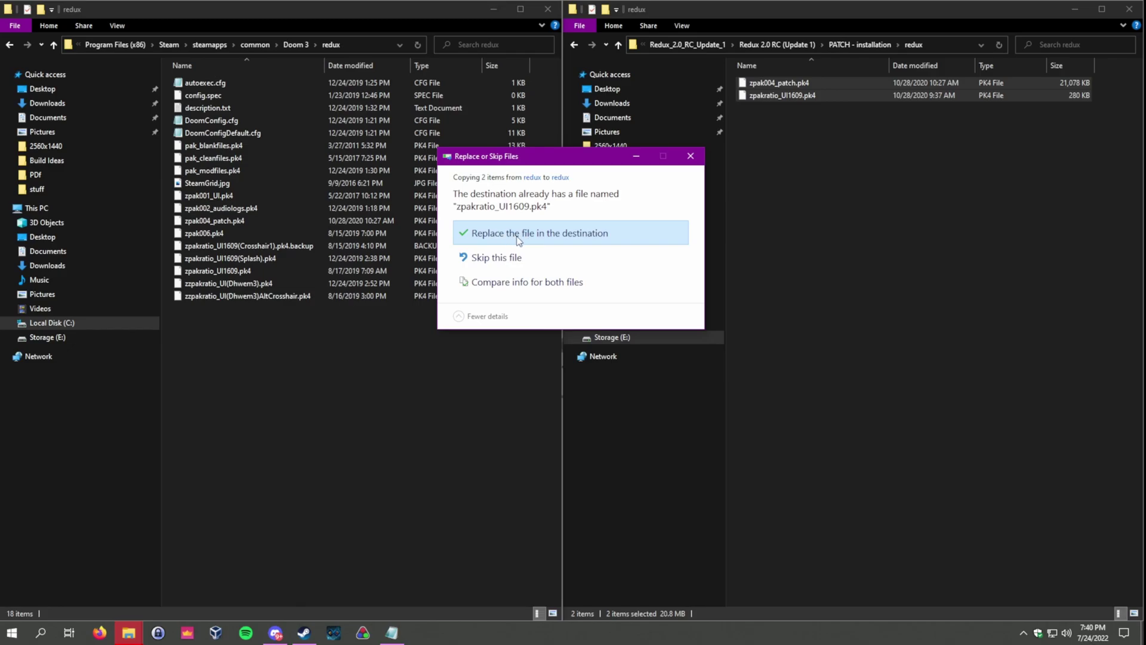
pyautogui.click(518, 239)
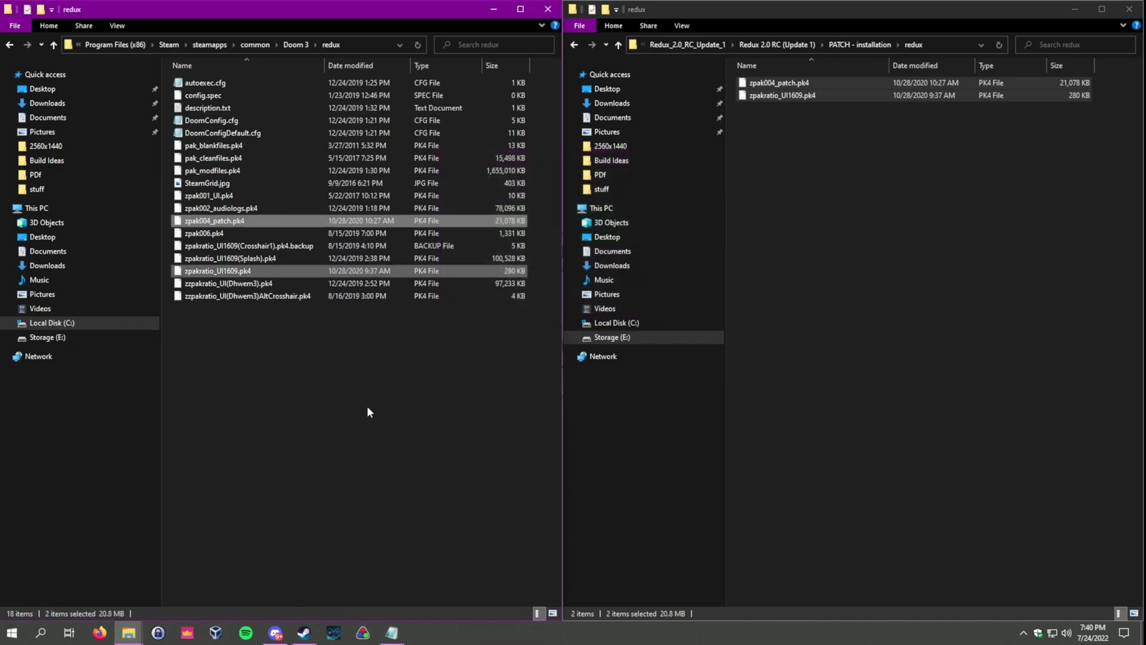
pyautogui.click(341, 410)
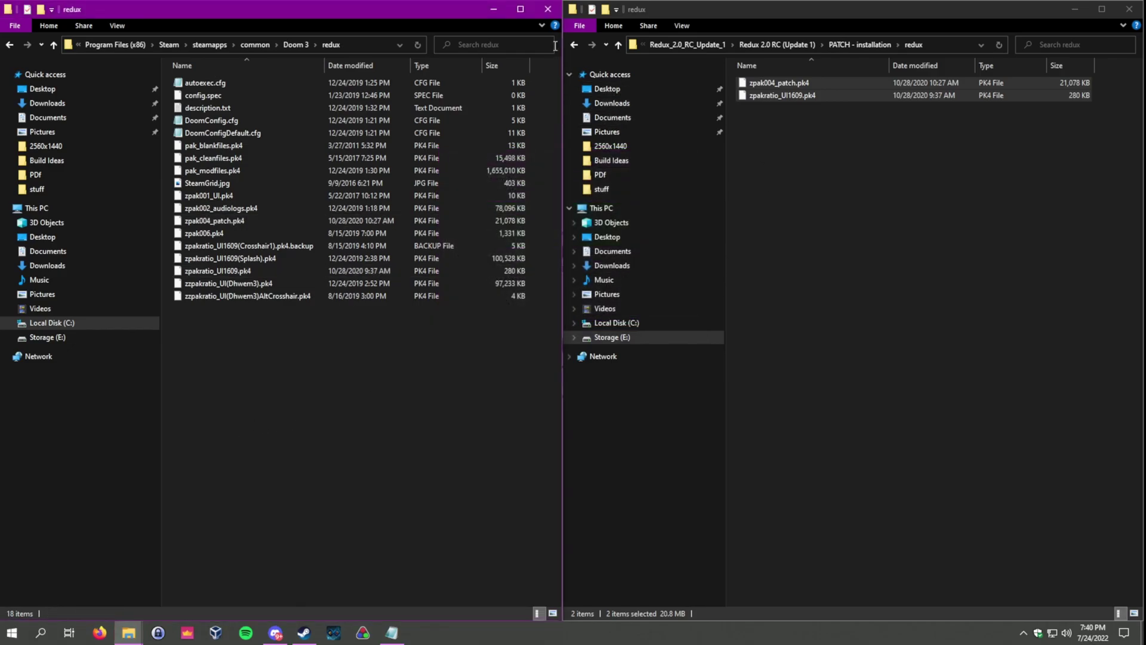
pyautogui.click(494, 10)
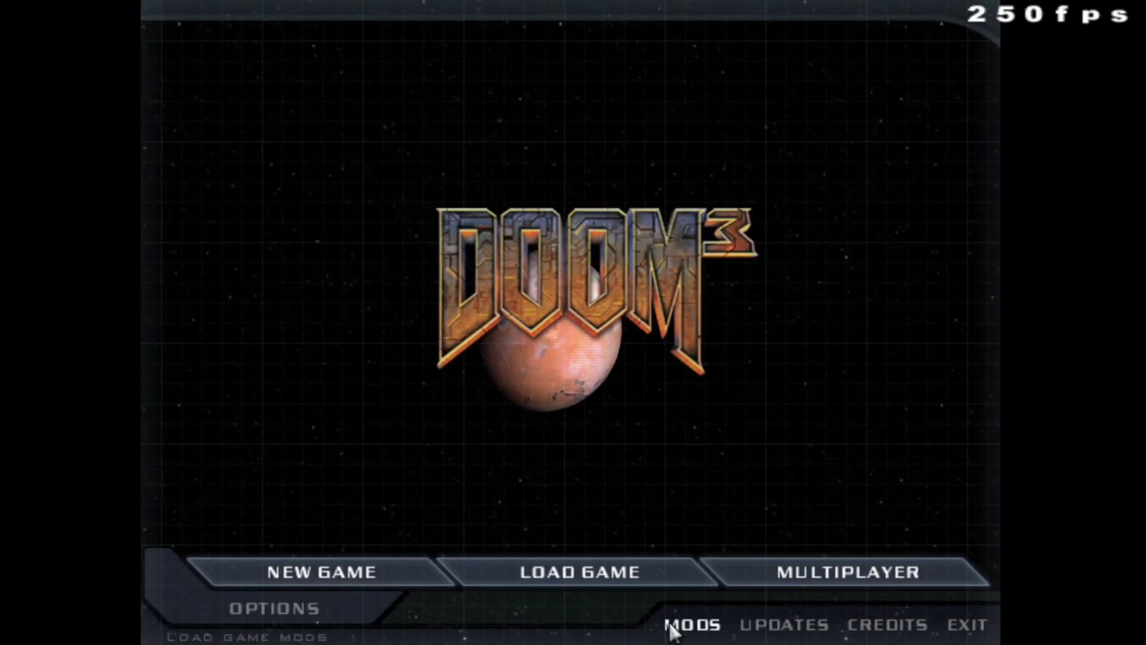
# Load the Doom 3 Redux v2.0 (RC) mod from the game's mod list.
pyautogui.click(668, 616)
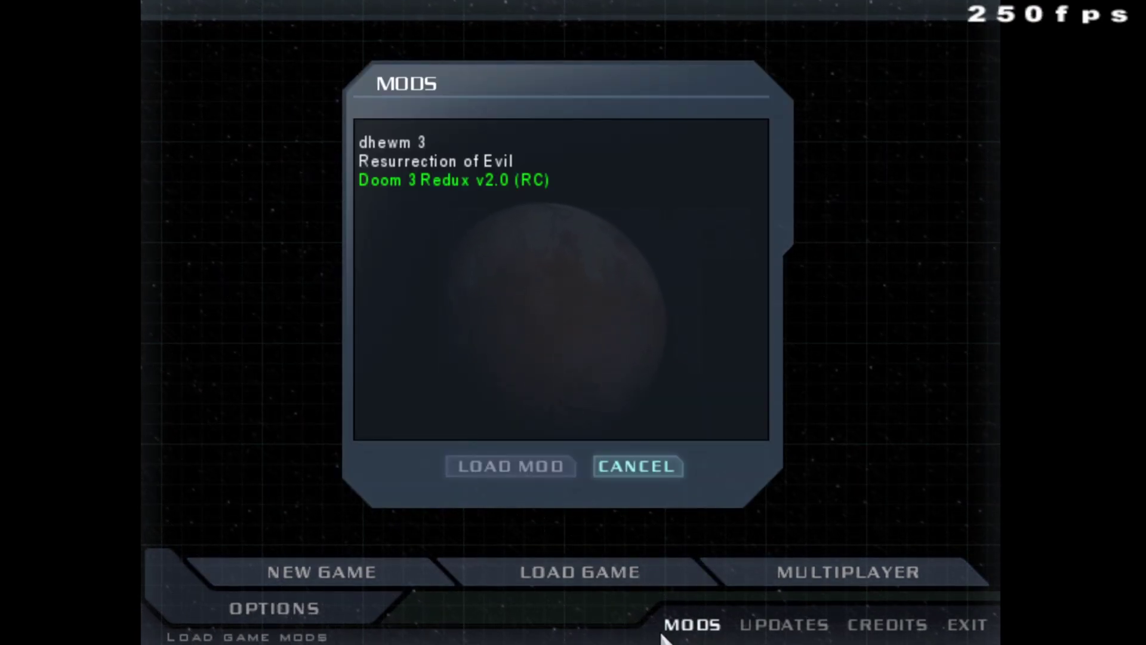
pyautogui.click(488, 180)
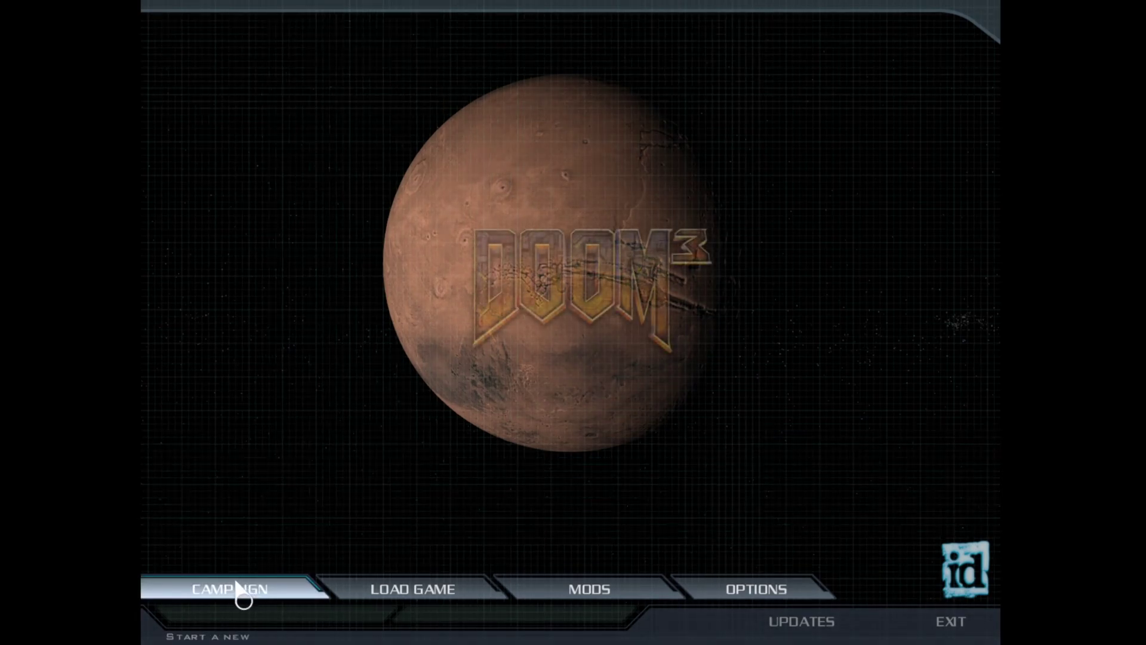
# Set the field of view to 95 in the system video options, check the graphics options and apply the changes.
pyautogui.click(724, 600)
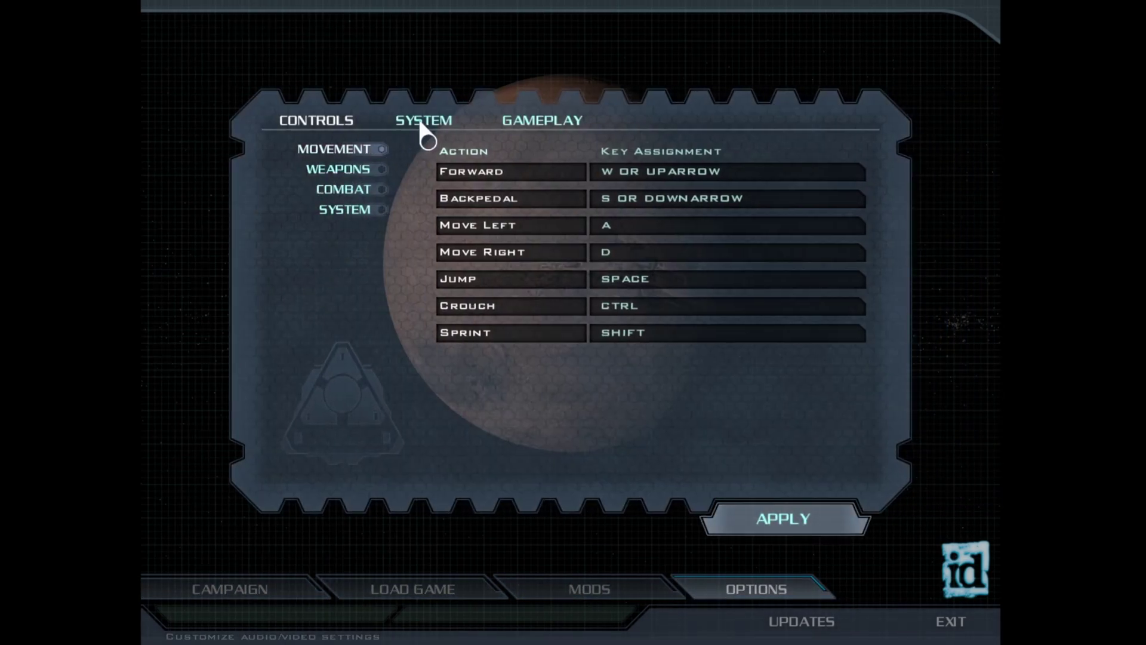
pyautogui.click(420, 124)
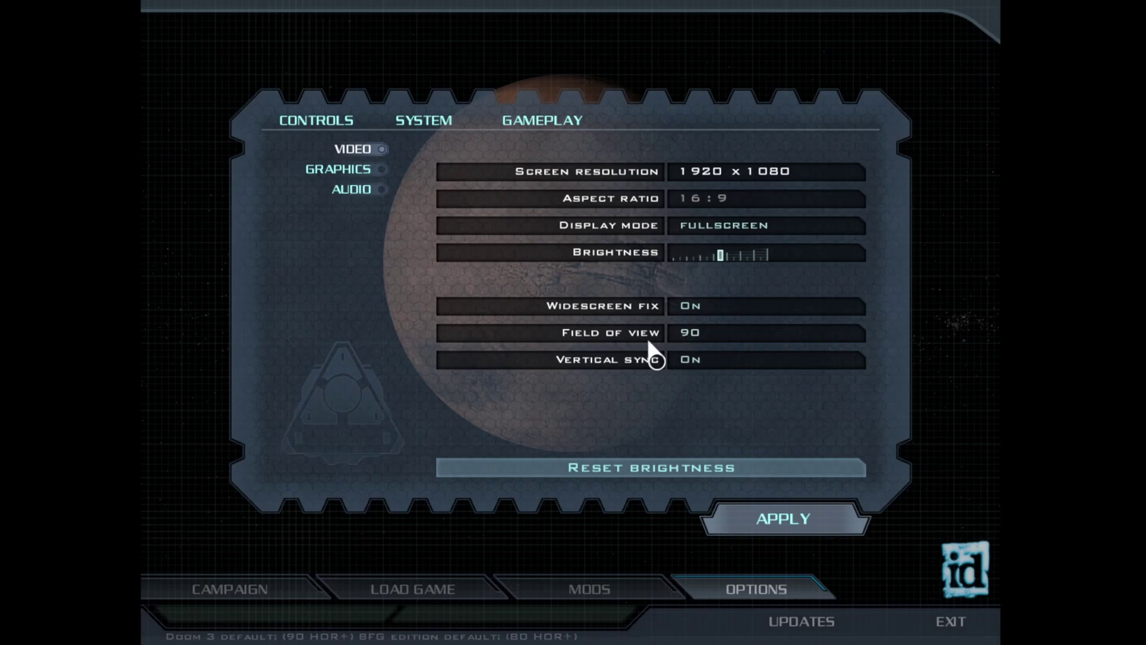
pyautogui.click(686, 336)
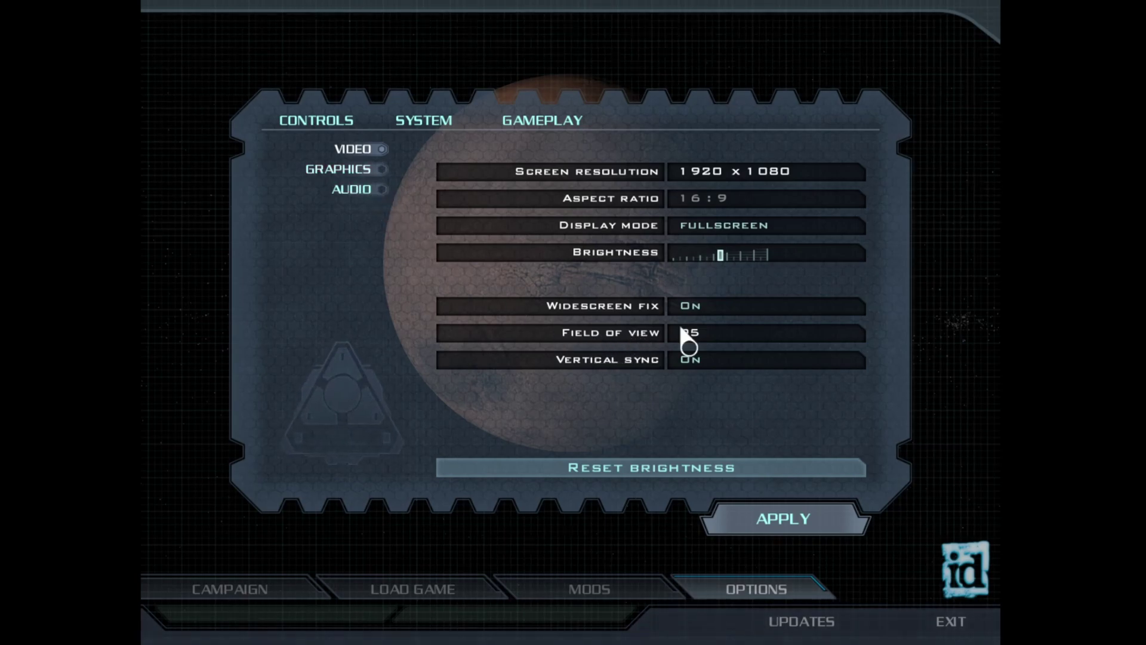
pyautogui.click(339, 173)
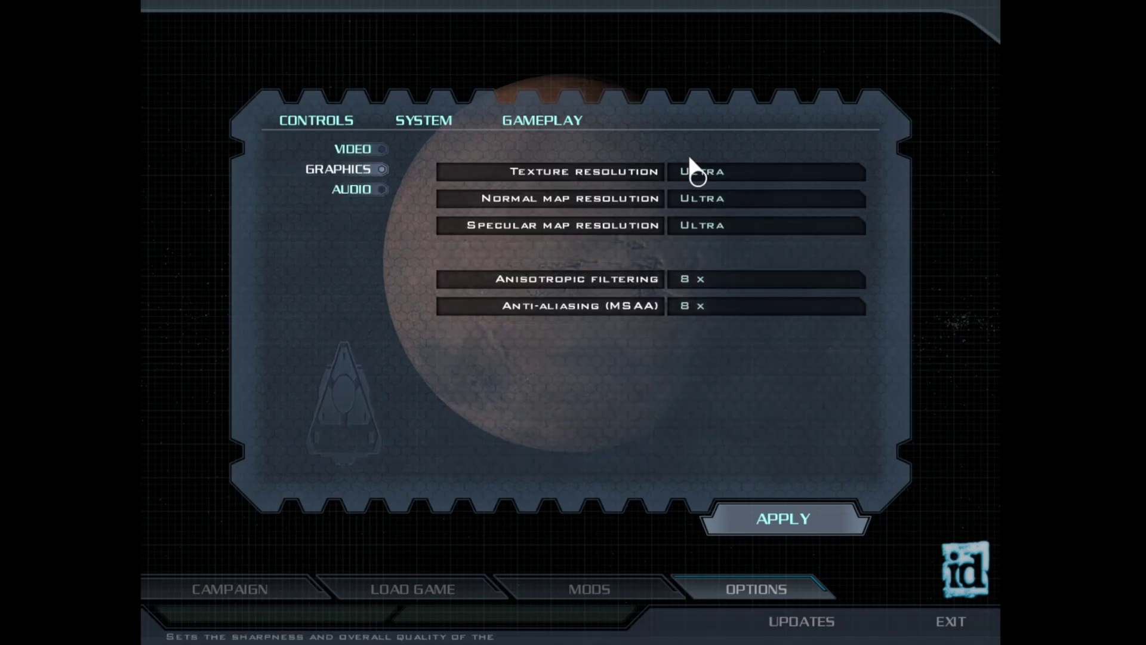
pyautogui.click(375, 150)
pyautogui.click(770, 515)
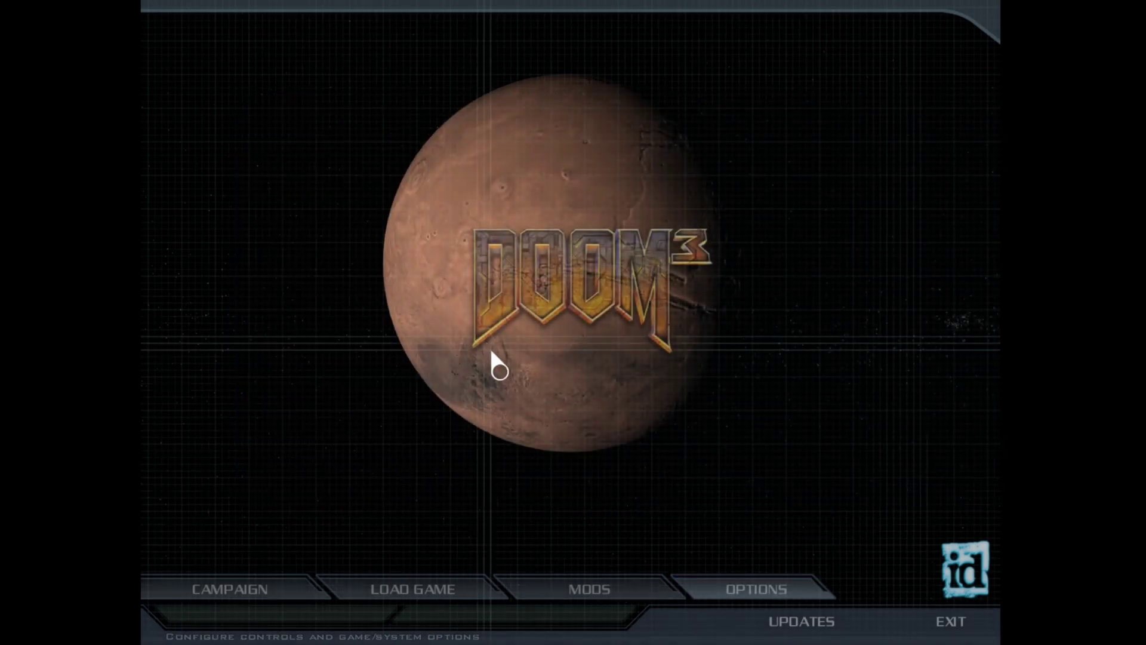
# Delete the AutoSave: Mars City saved game and confirm the deletion.
pyautogui.click(361, 593)
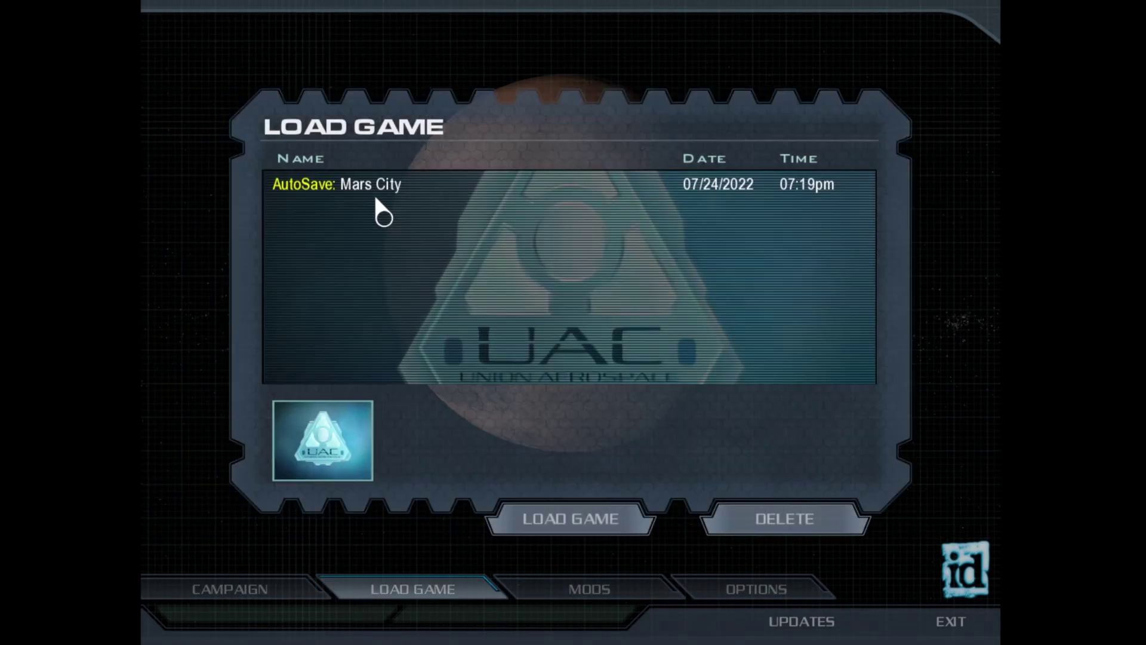
pyautogui.click(355, 188)
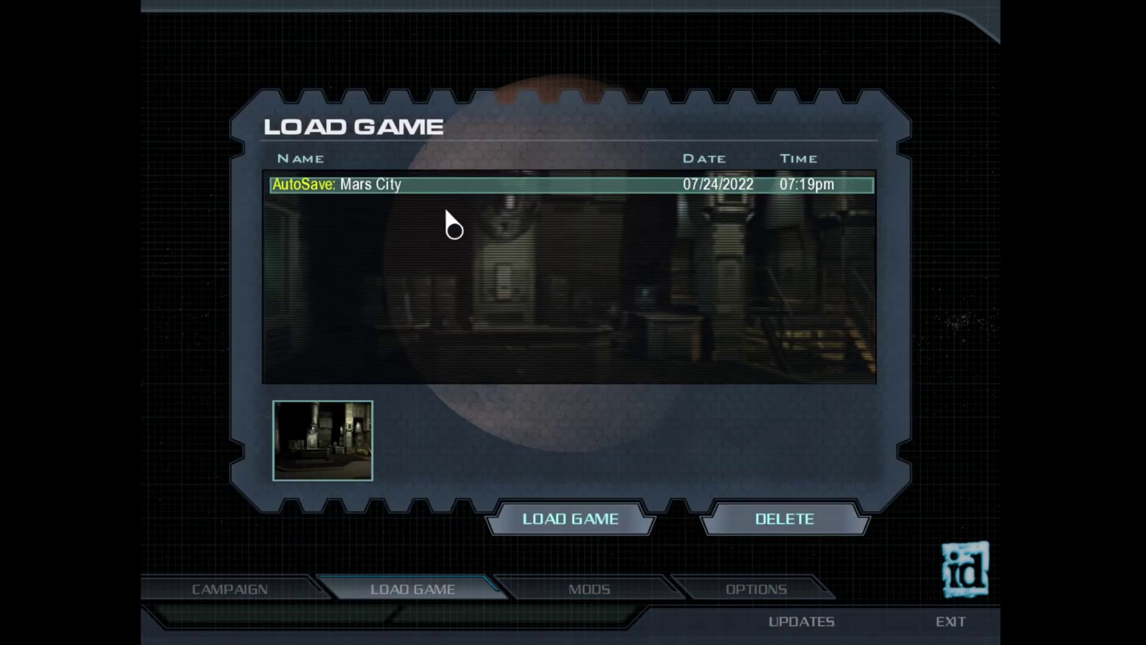
pyautogui.click(768, 519)
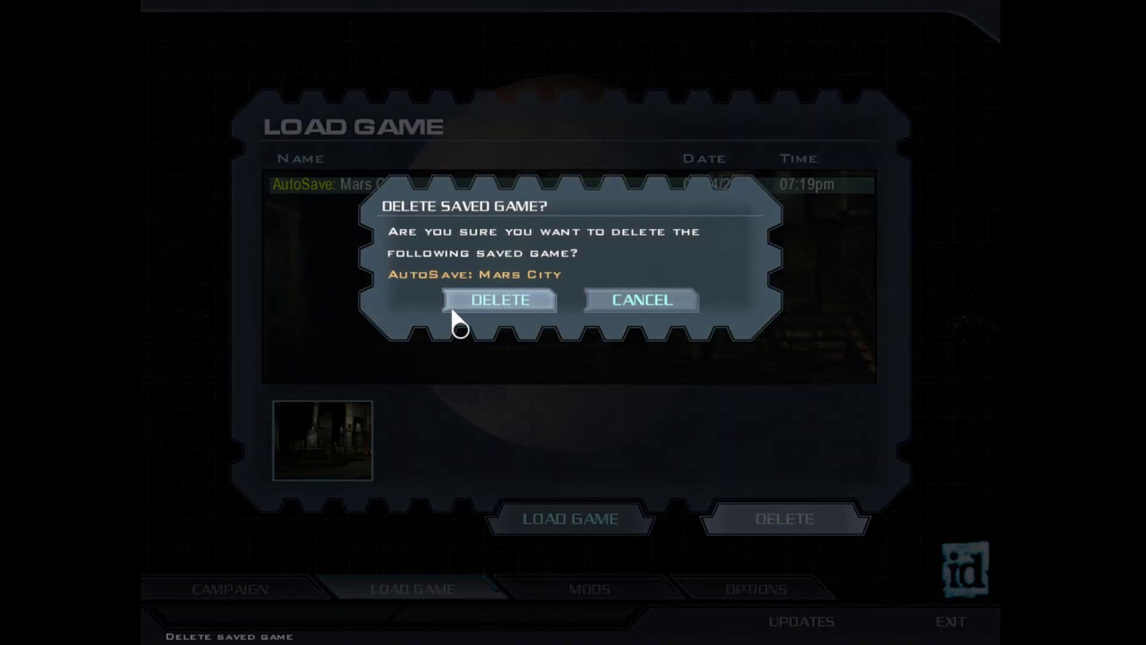
pyautogui.click(453, 309)
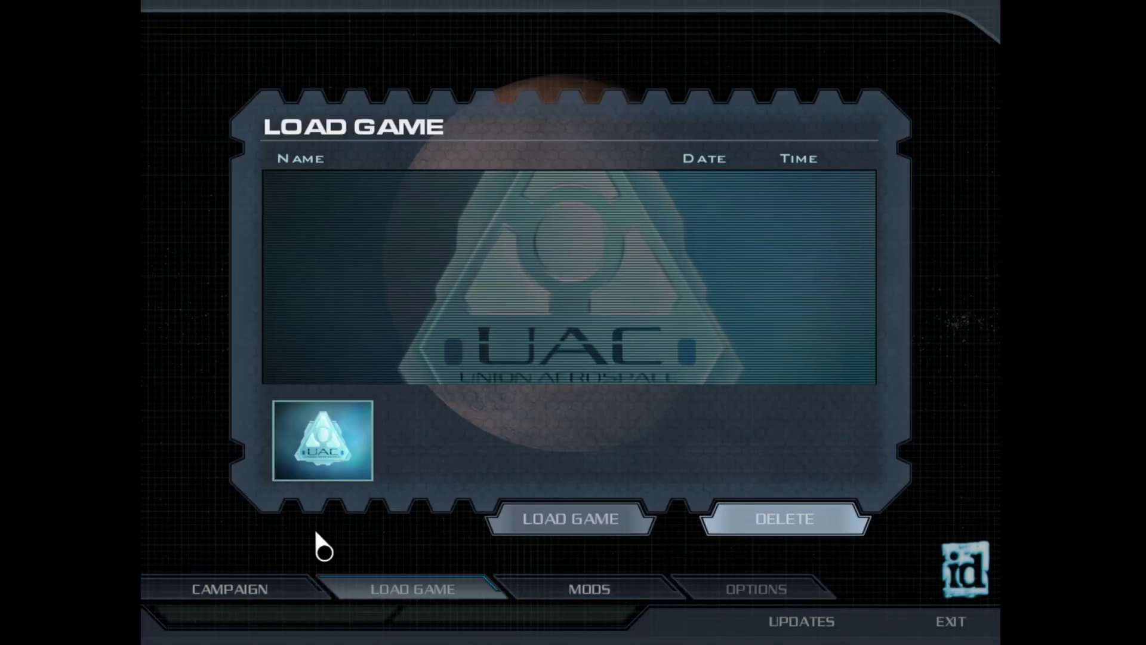
# Start a new campaign with the difficulty set to Veteran.
pyautogui.click(251, 584)
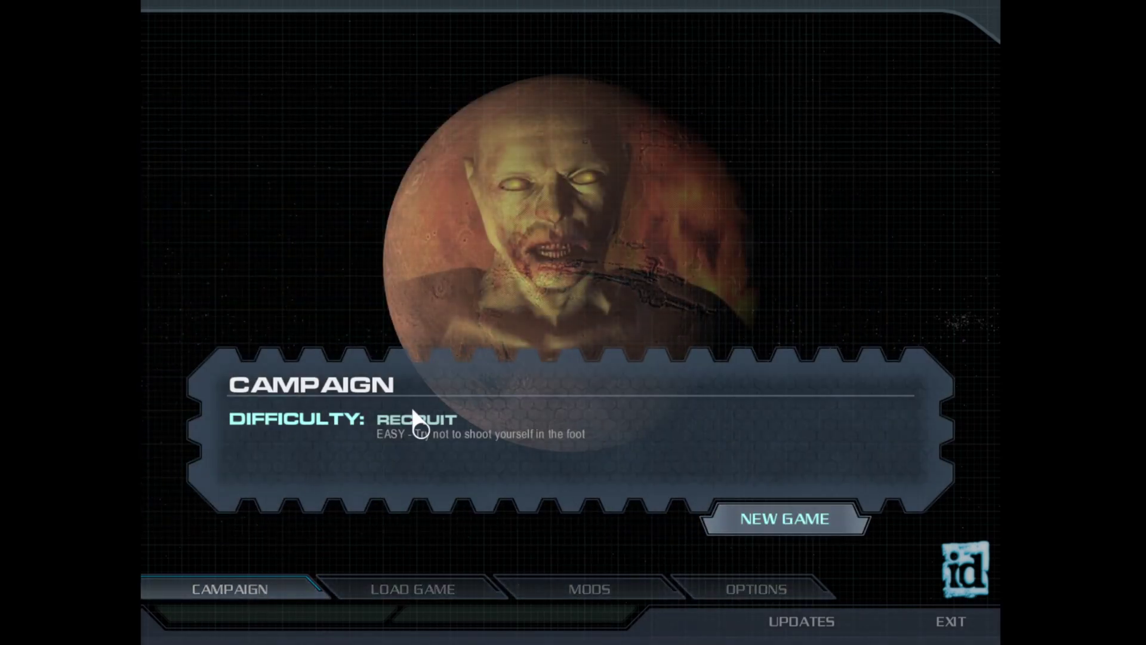
pyautogui.click(431, 421)
pyautogui.click(428, 422)
pyautogui.rightClick(427, 422)
pyautogui.click(426, 422)
pyautogui.click(426, 422)
pyautogui.click(426, 422)
pyautogui.click(426, 422)
pyautogui.click(426, 422)
pyautogui.click(427, 422)
pyautogui.click(426, 422)
pyautogui.click(427, 422)
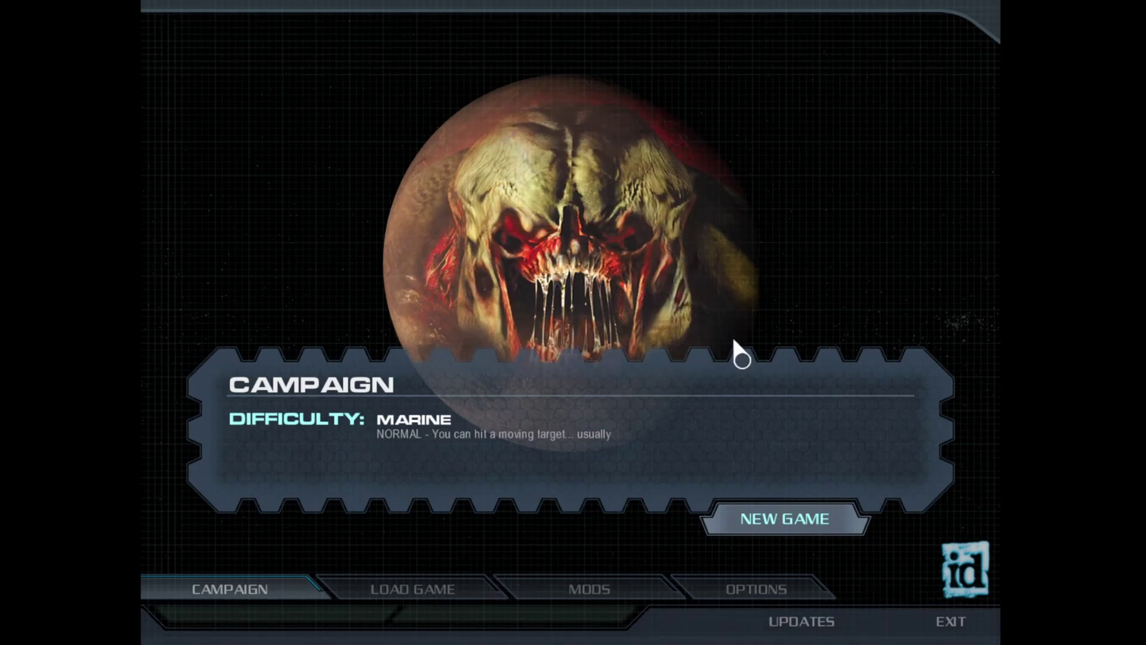
pyautogui.click(440, 418)
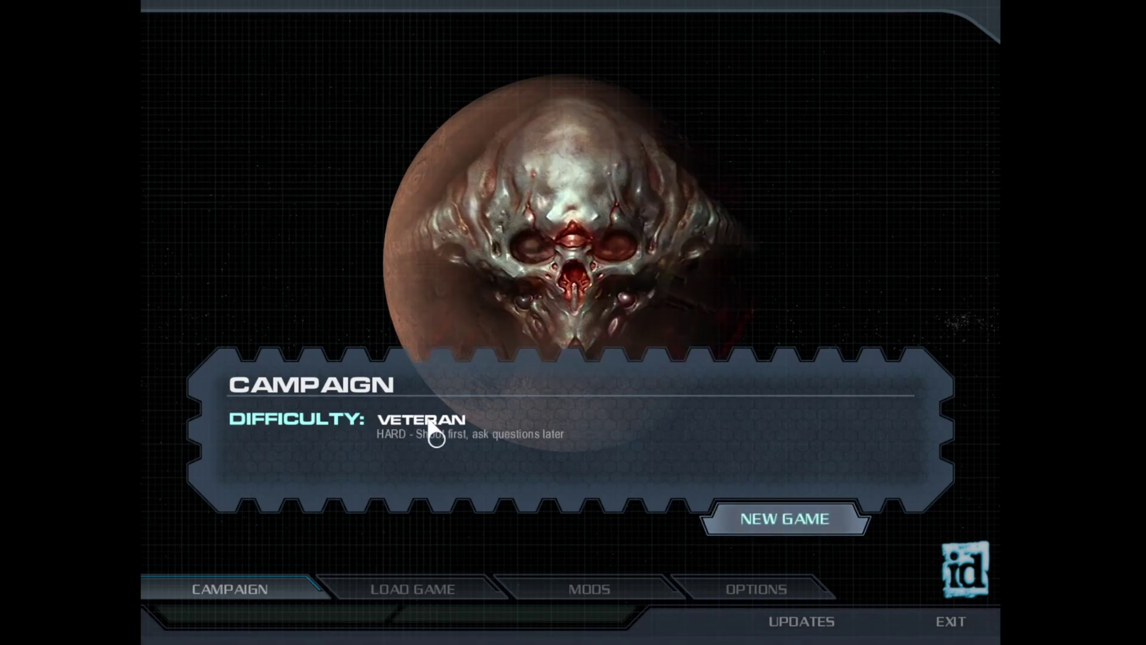
pyautogui.click(810, 538)
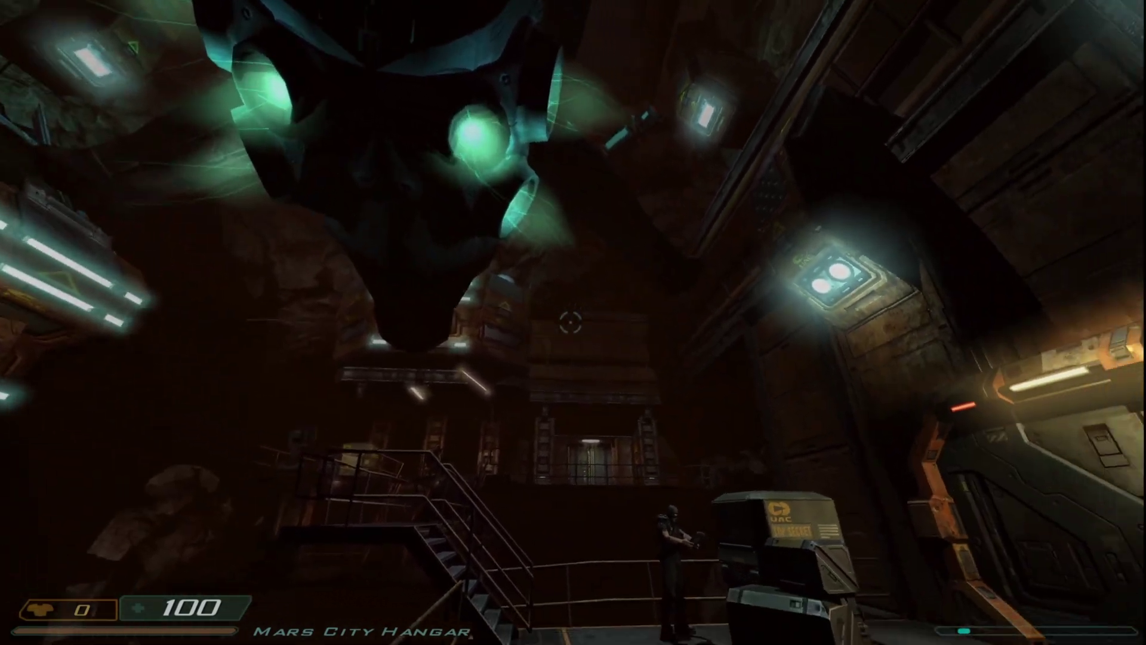
# Walk around the Mars City Hangar to examine how the modded game looks.
pyautogui.press('w')
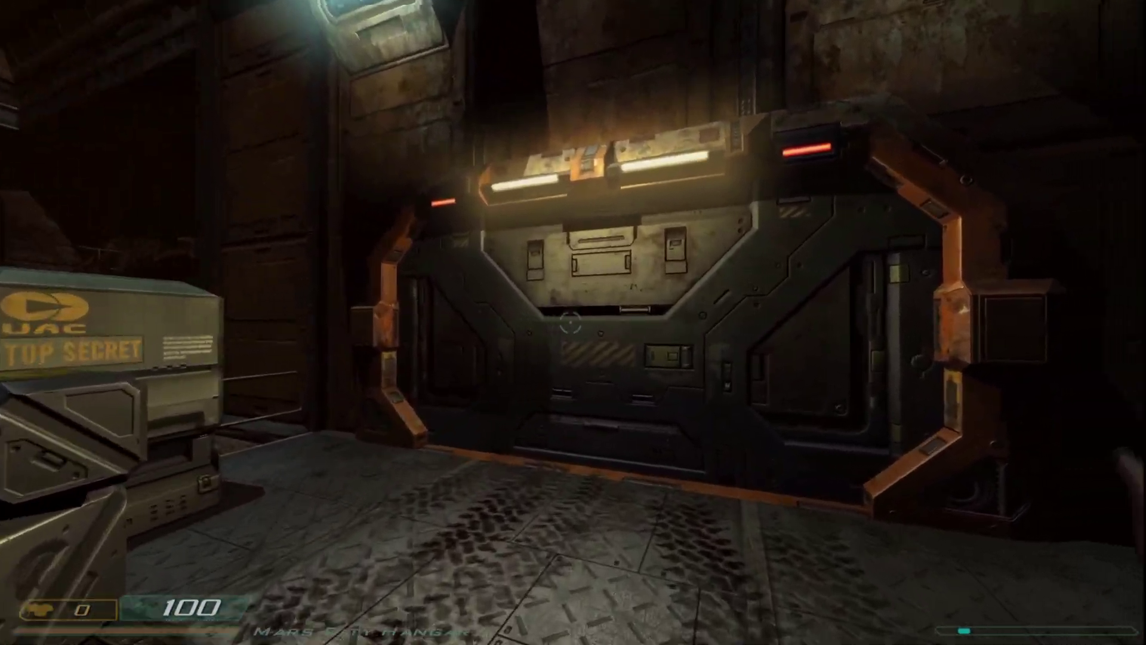
pyautogui.press('w')
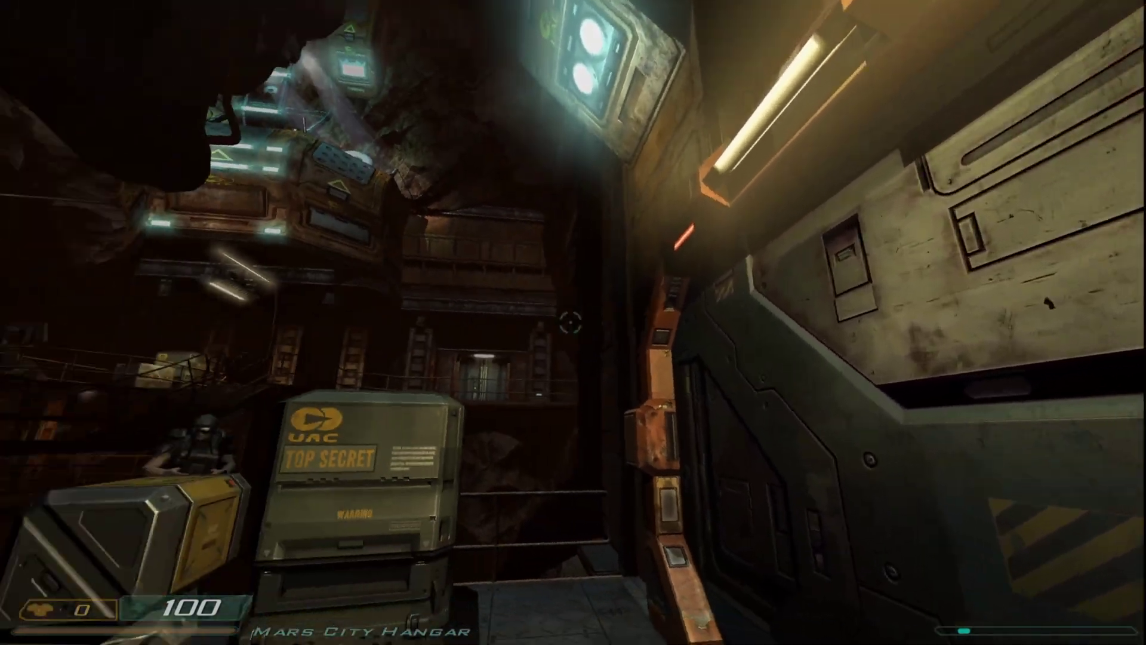
pyautogui.press('s')
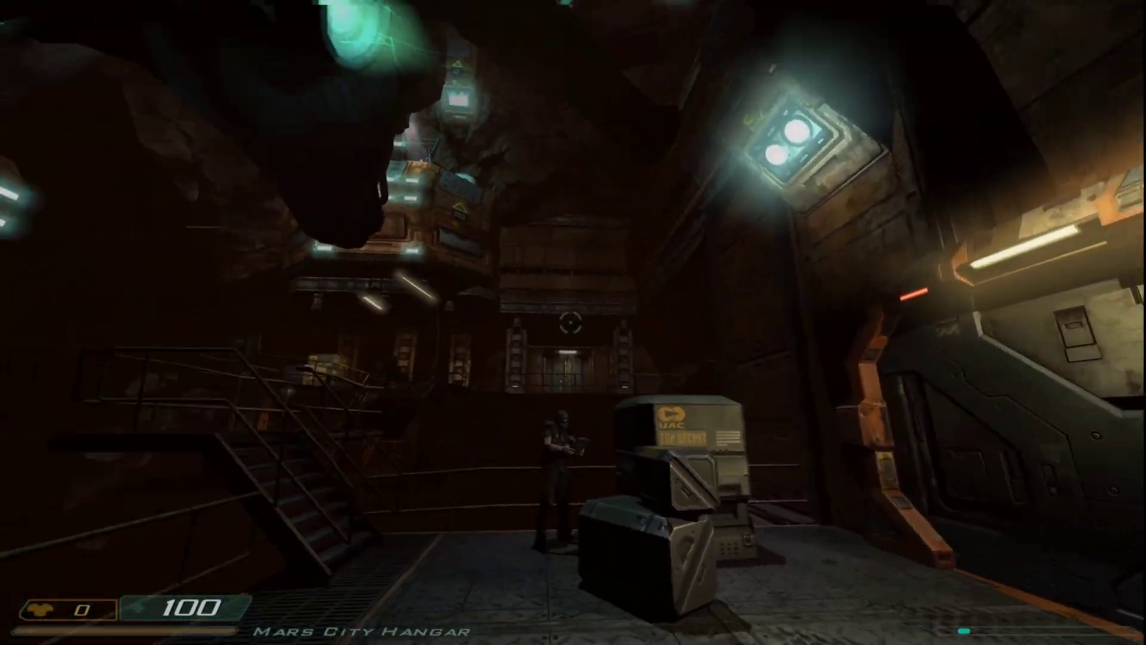
# Turn on the frame rate display in the general gameplay options, apply it and return to the game.
pyautogui.press('Escape')
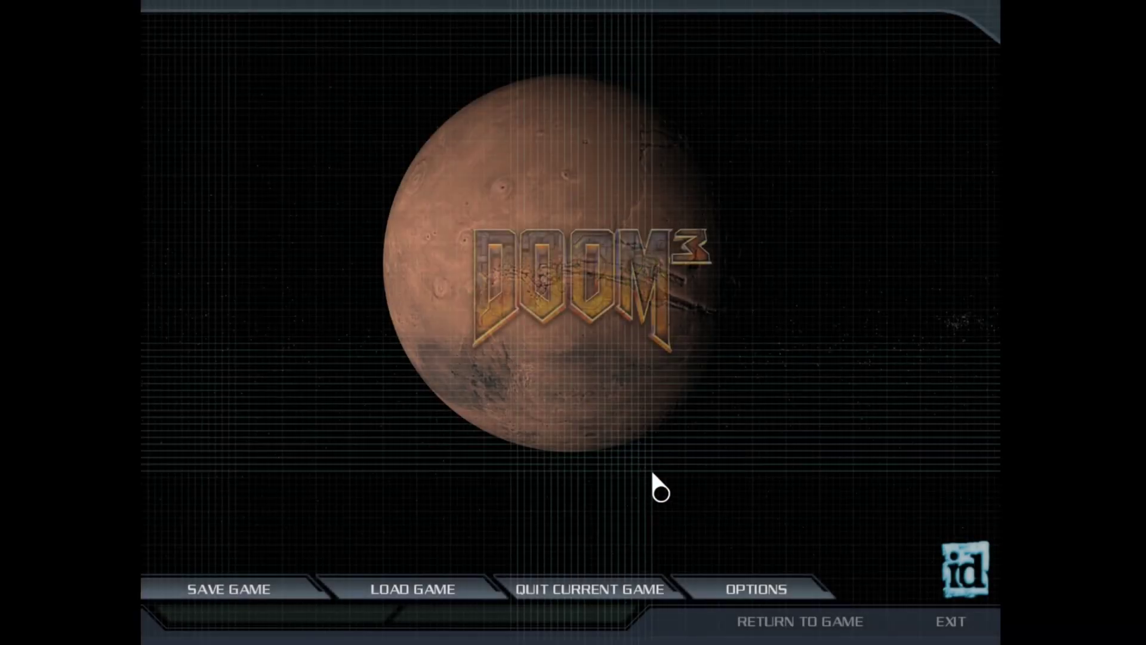
pyautogui.click(712, 587)
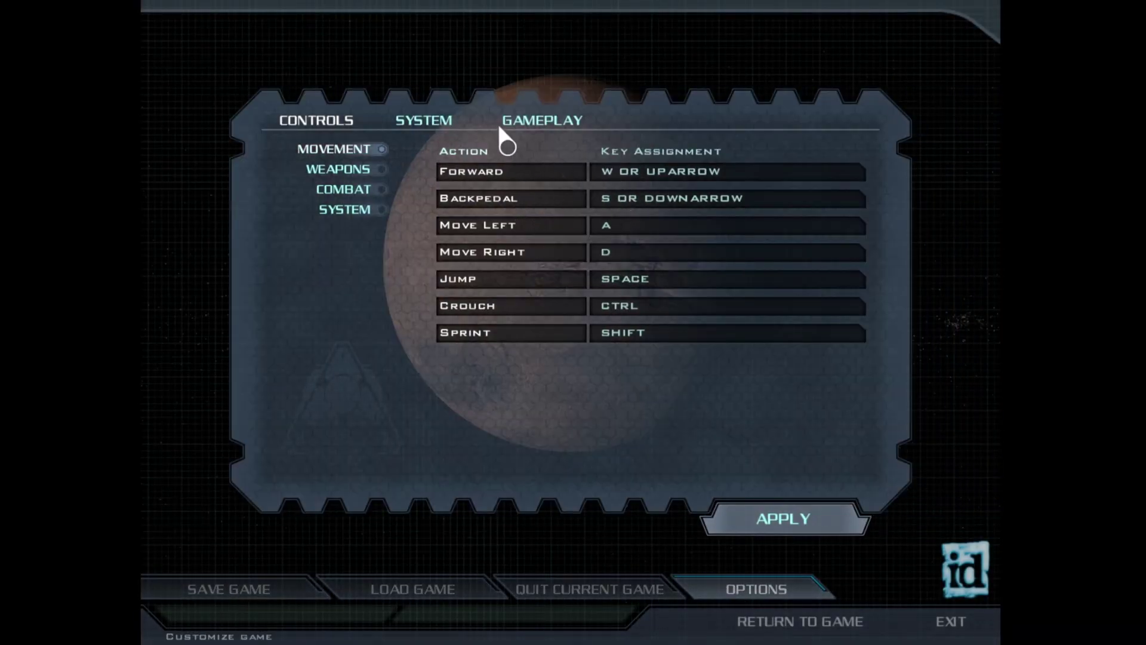
pyautogui.click(425, 123)
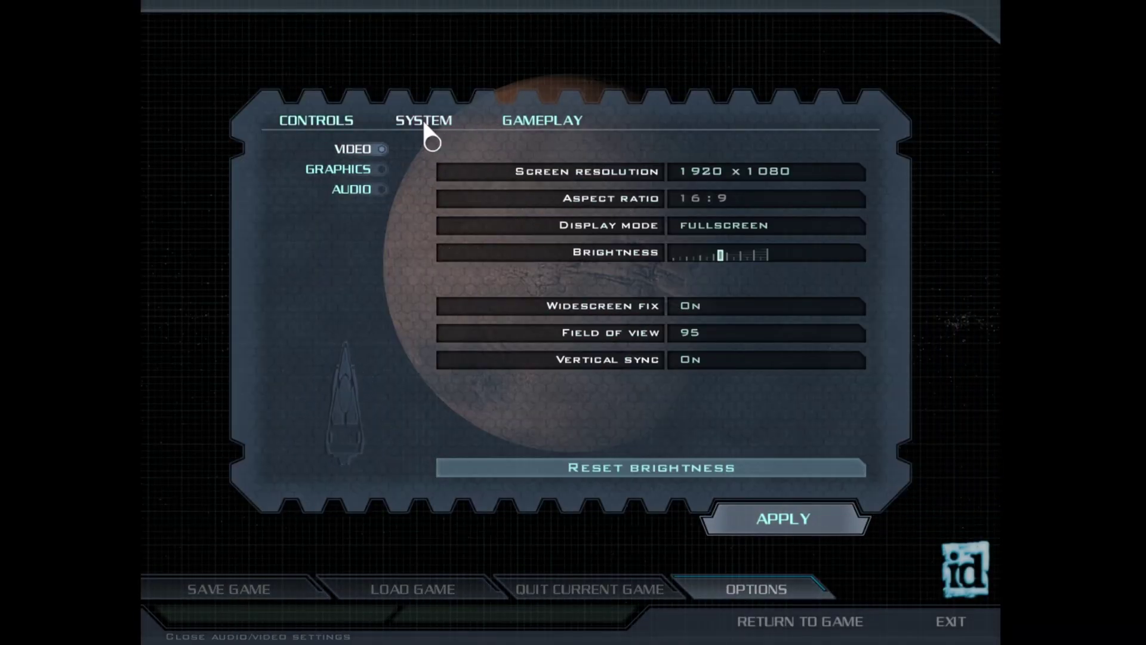
pyautogui.click(351, 174)
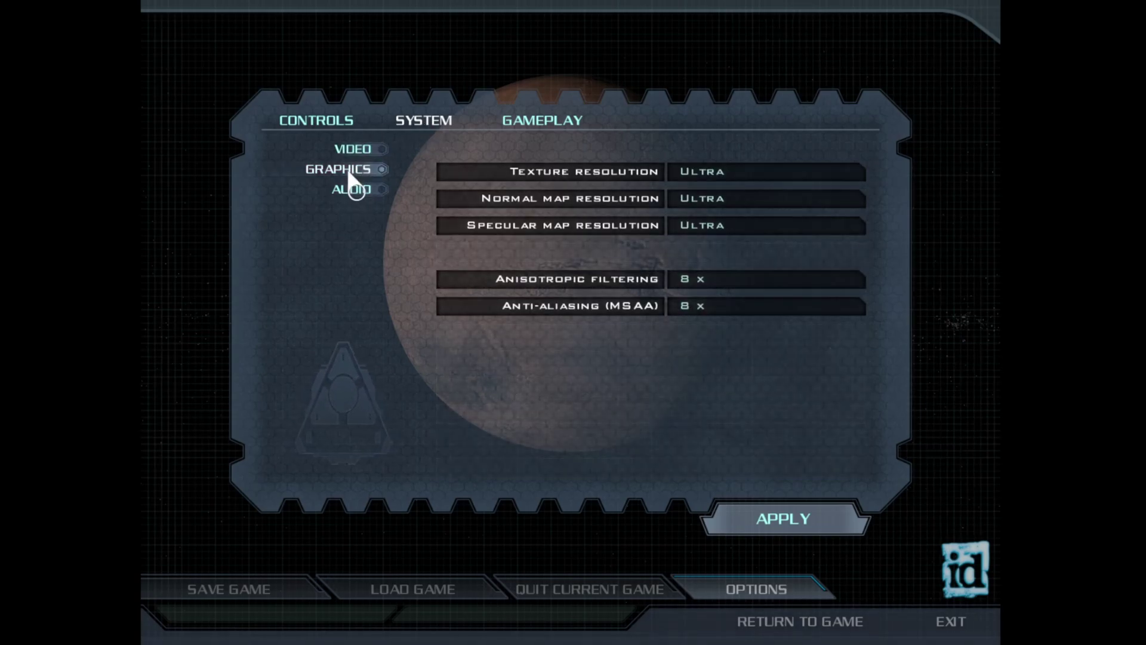
pyautogui.click(537, 124)
pyautogui.click(323, 123)
pyautogui.click(506, 123)
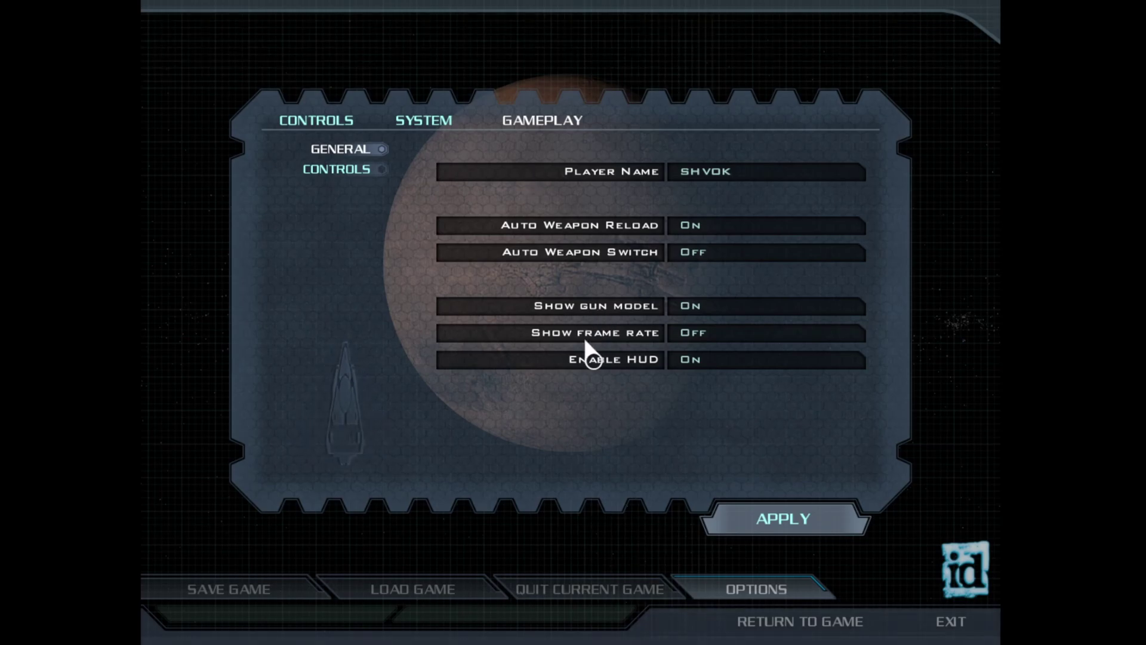
pyautogui.click(686, 336)
pyautogui.click(800, 525)
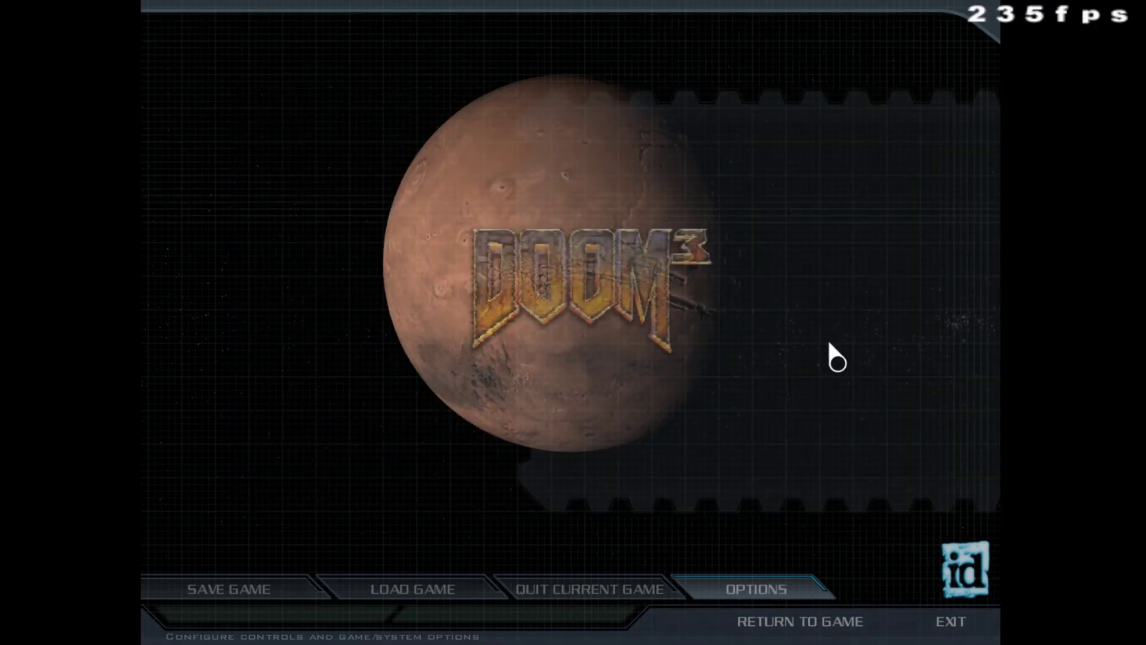
pyautogui.click(786, 624)
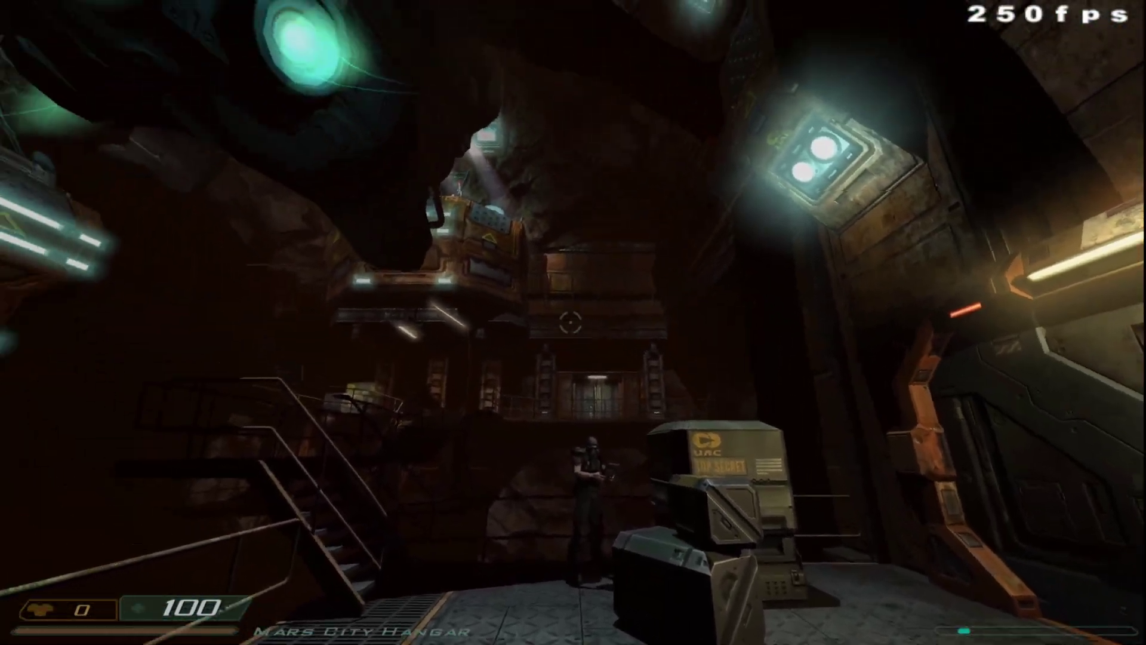
# Walk forward in the Mars City Hangar, open the game menu and quit to the desktop.
pyautogui.press('w')
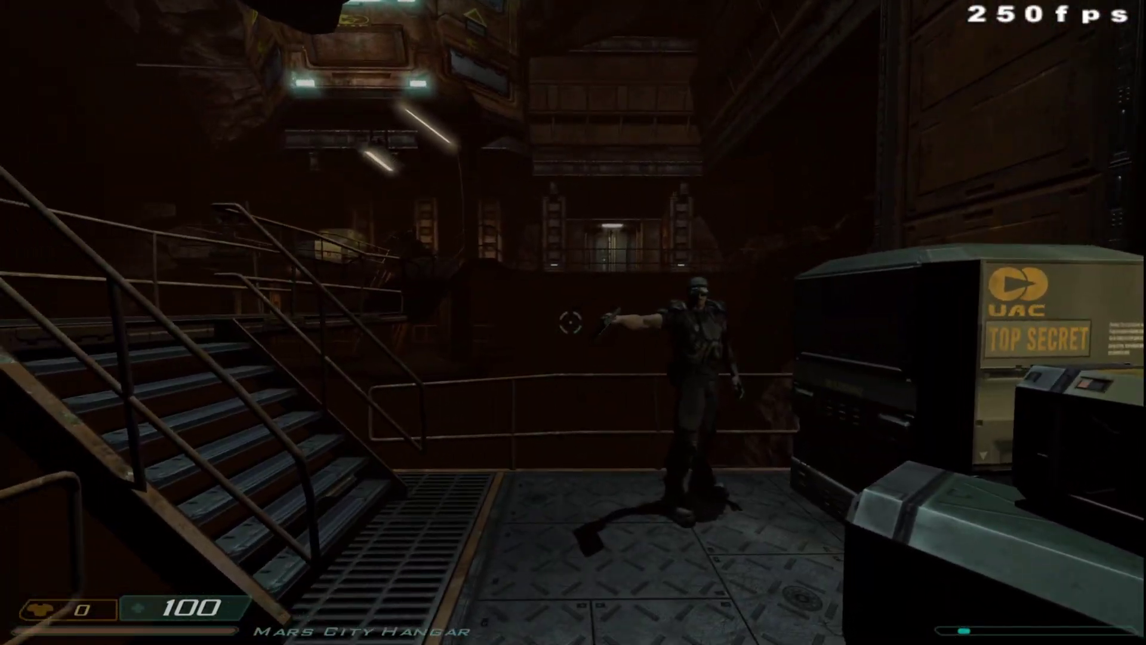
pyautogui.press('Escape')
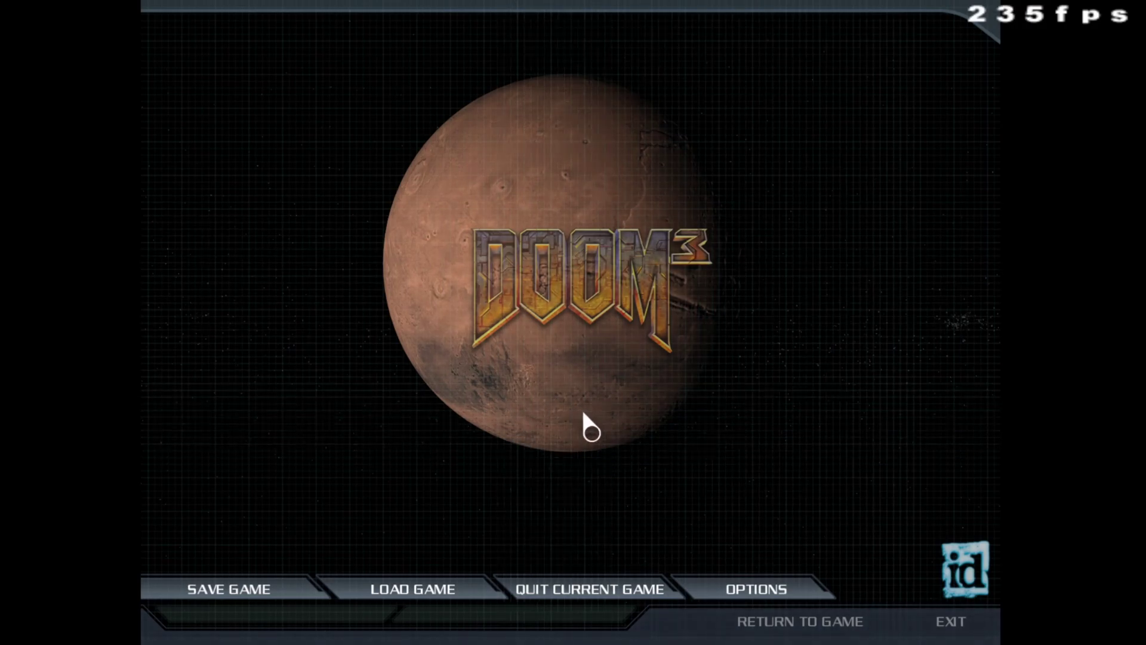
pyautogui.click(946, 619)
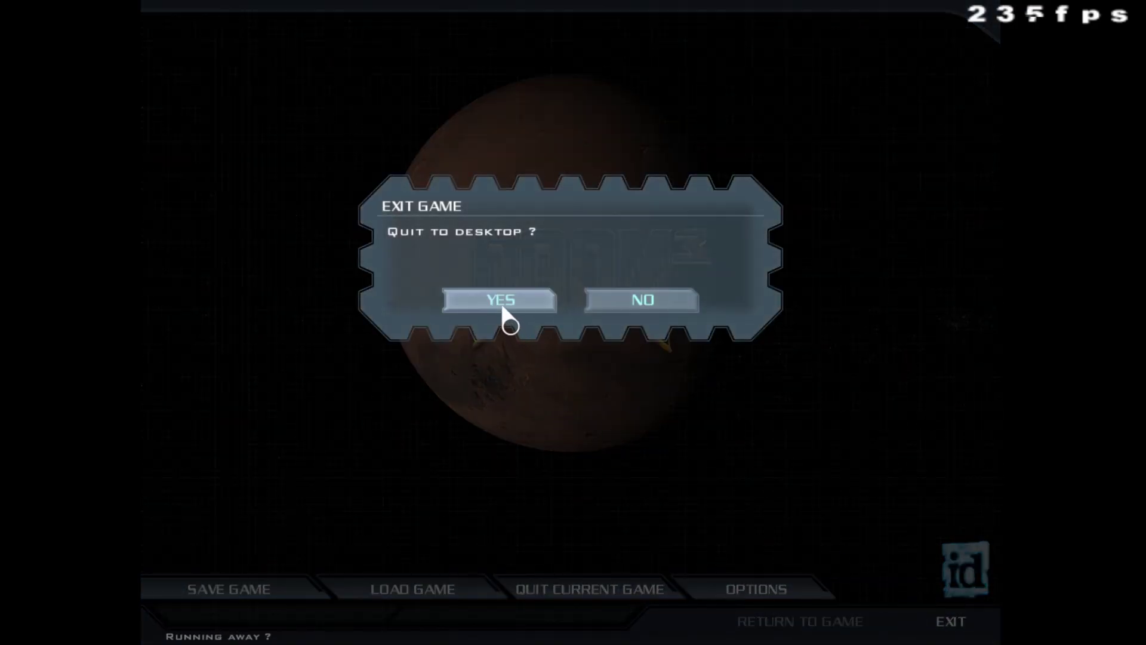
pyautogui.click(501, 303)
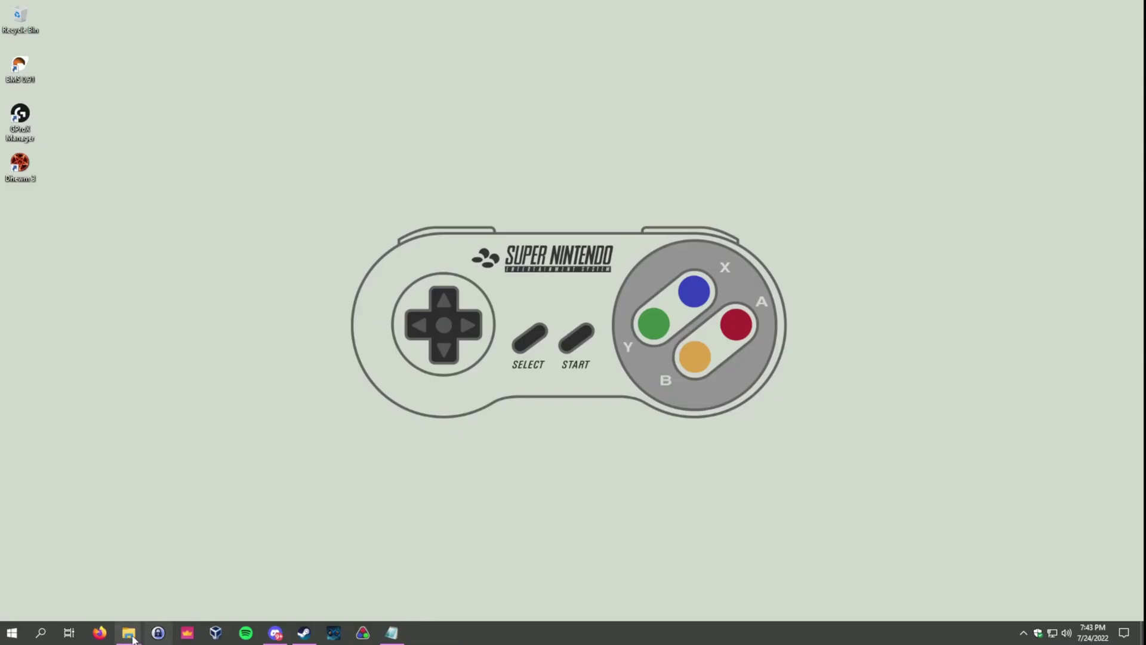
# Switch to the File Explorer window of Doom 3's redux folder and open autoexec.cfg for editing.
pyautogui.moveTo(129, 633)
pyautogui.click(161, 582)
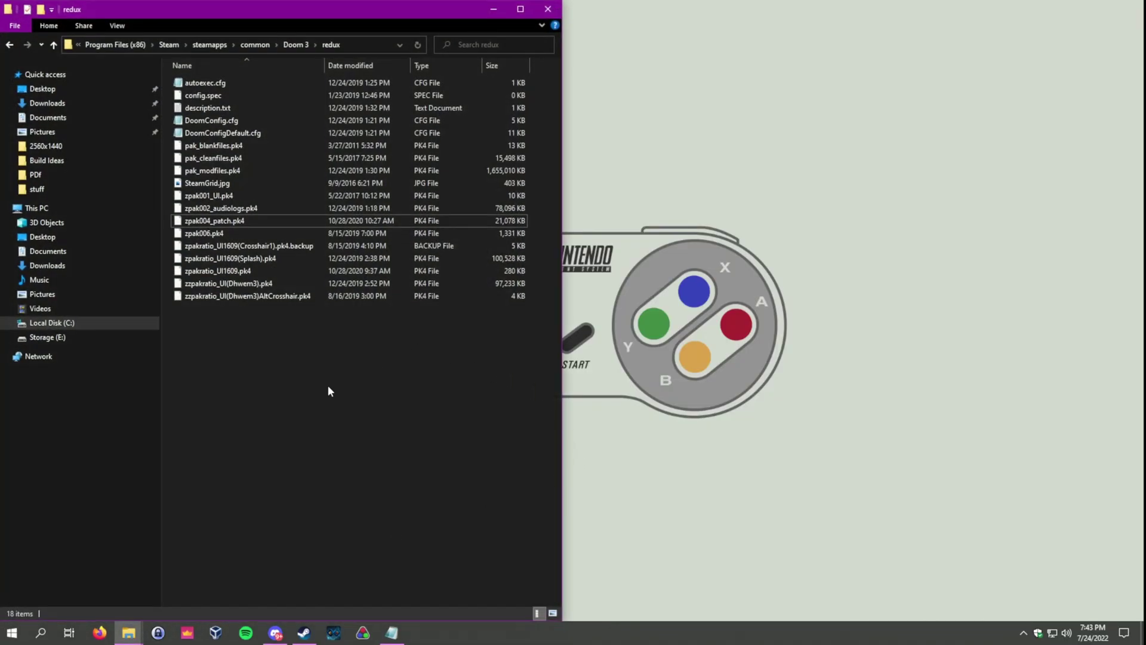
pyautogui.click(297, 46)
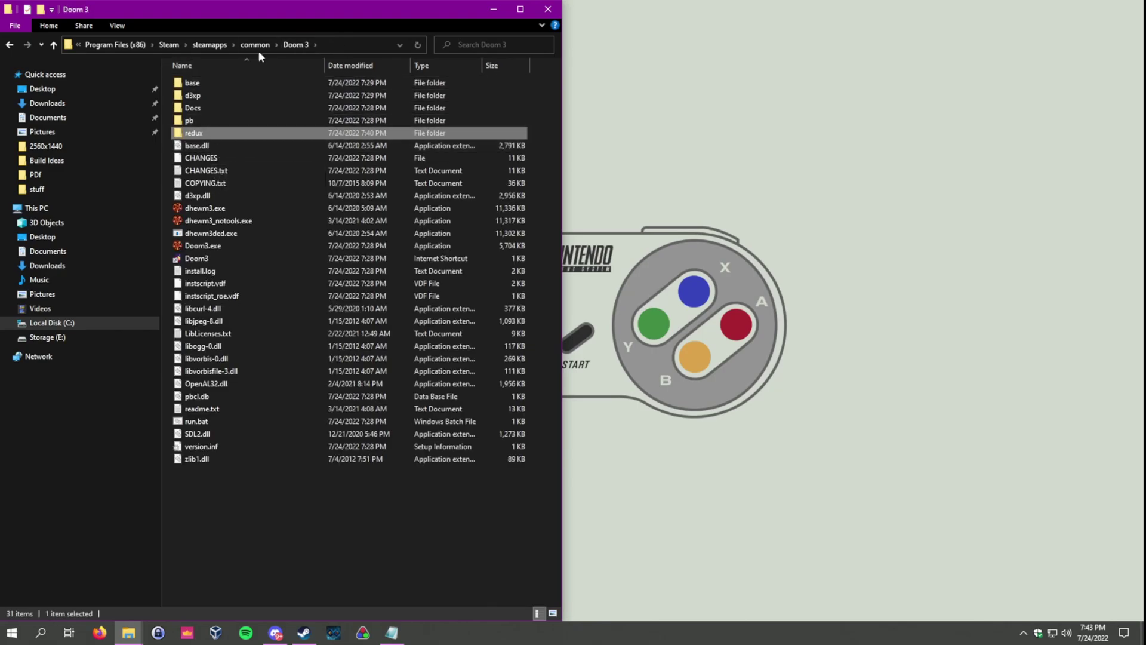
pyautogui.doubleClick(194, 134)
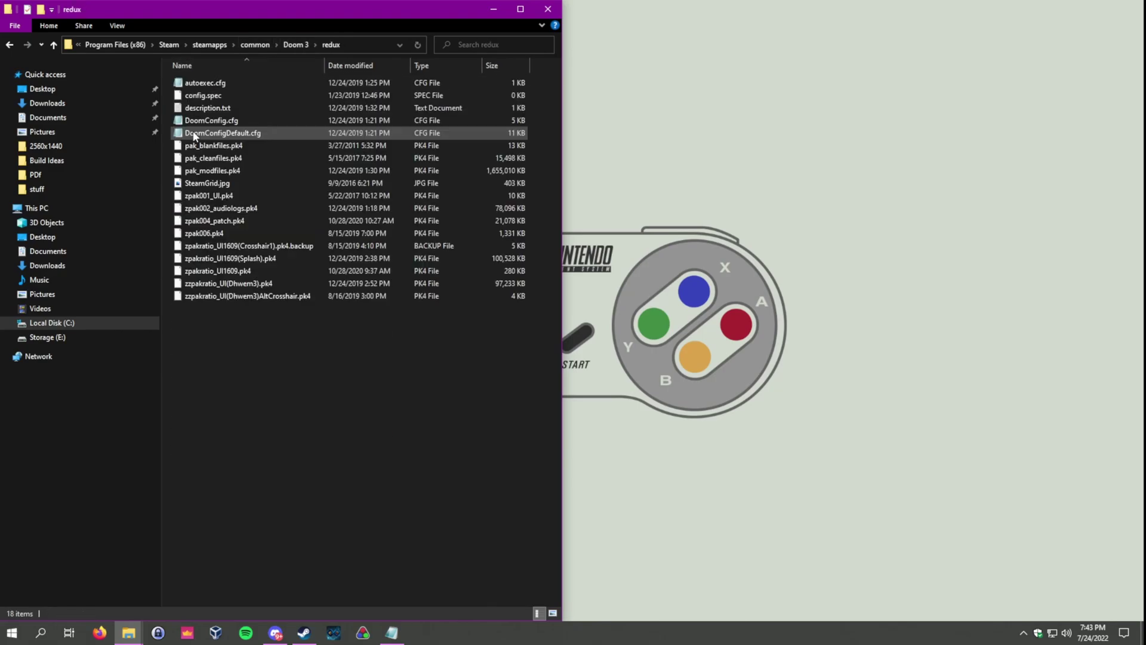
pyautogui.click(203, 83)
pyautogui.rightClick(204, 83)
pyautogui.click(233, 110)
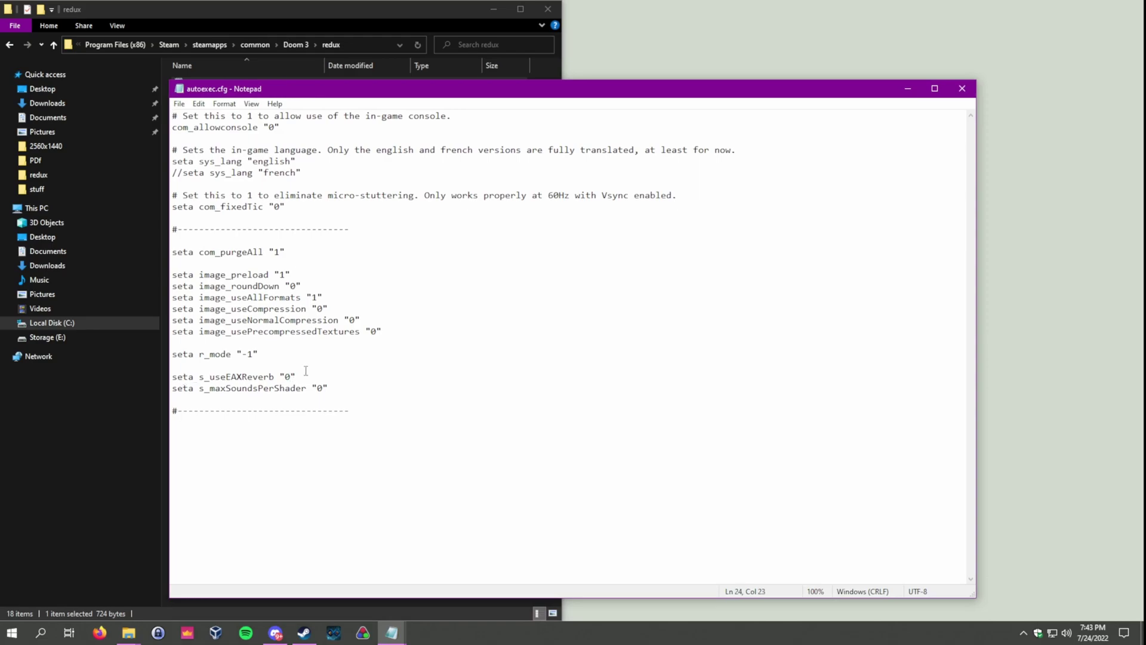
# Set s_useEAXReverb and s_maxSoundsPerShader to "1" in autoexec.cfg and save the file.
pyautogui.press('BackSpace')
pyautogui.write('1')
pyautogui.click(187, 102)
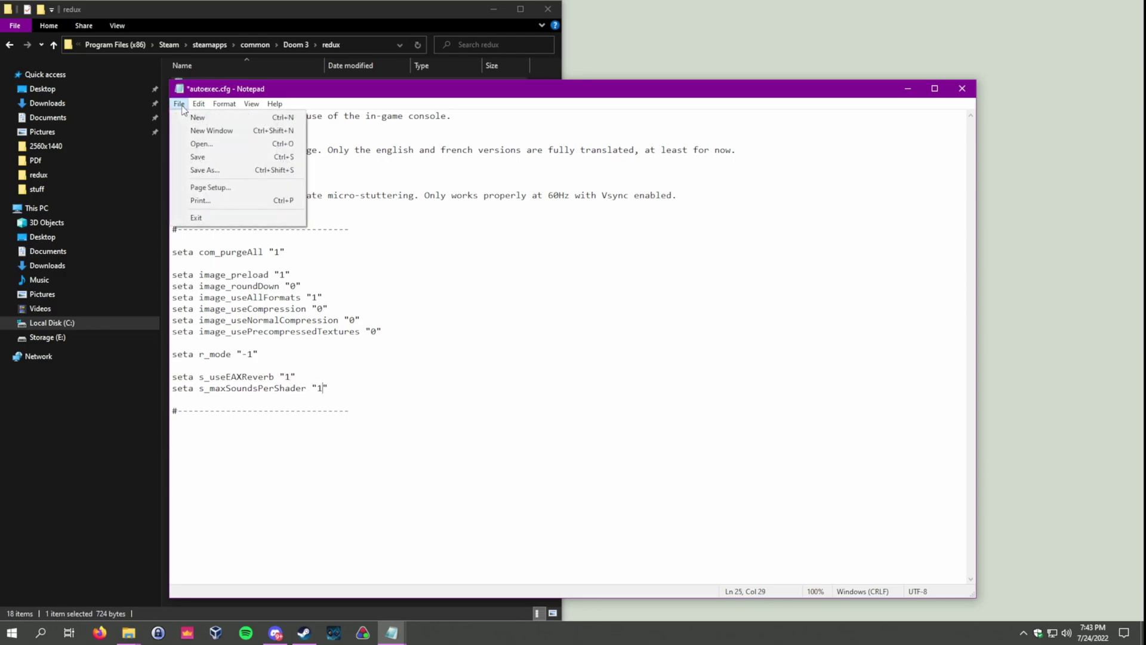
pyautogui.click(203, 157)
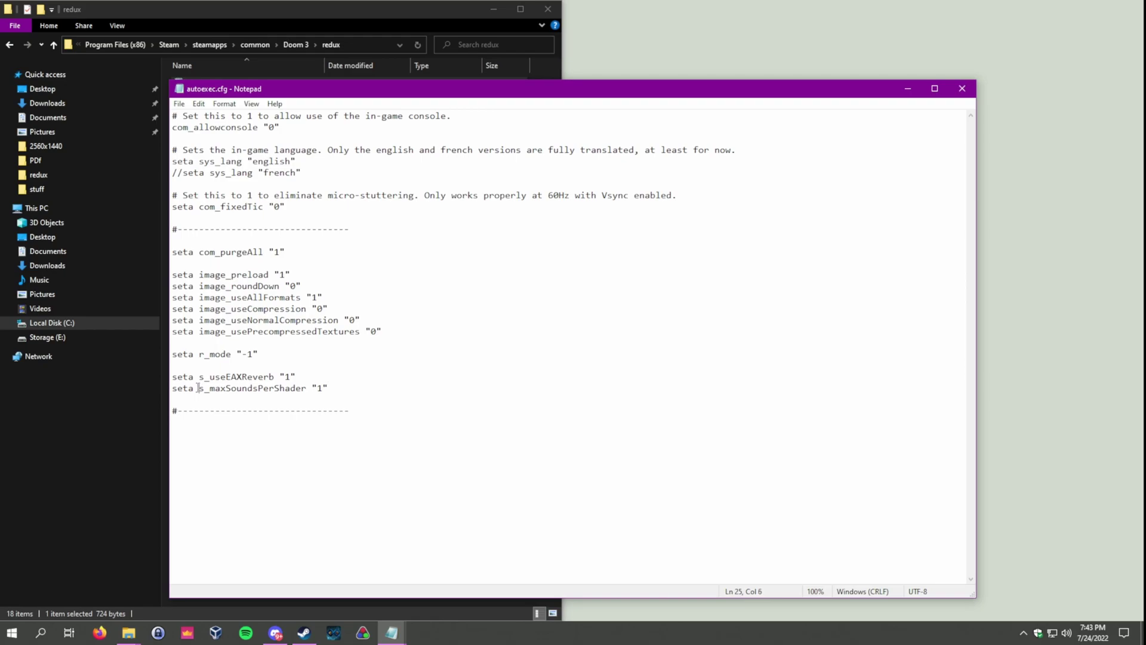
# Highlight the s_useEAXReverb and s_maxSoundsPerShader lines in autoexec.cfg to review them.
pyautogui.moveTo(198, 388)
pyautogui.mouseDown()
pyautogui.moveTo(330, 388)
pyautogui.moveTo(209, 389)
pyautogui.mouseUp()
pyautogui.click(340, 398)
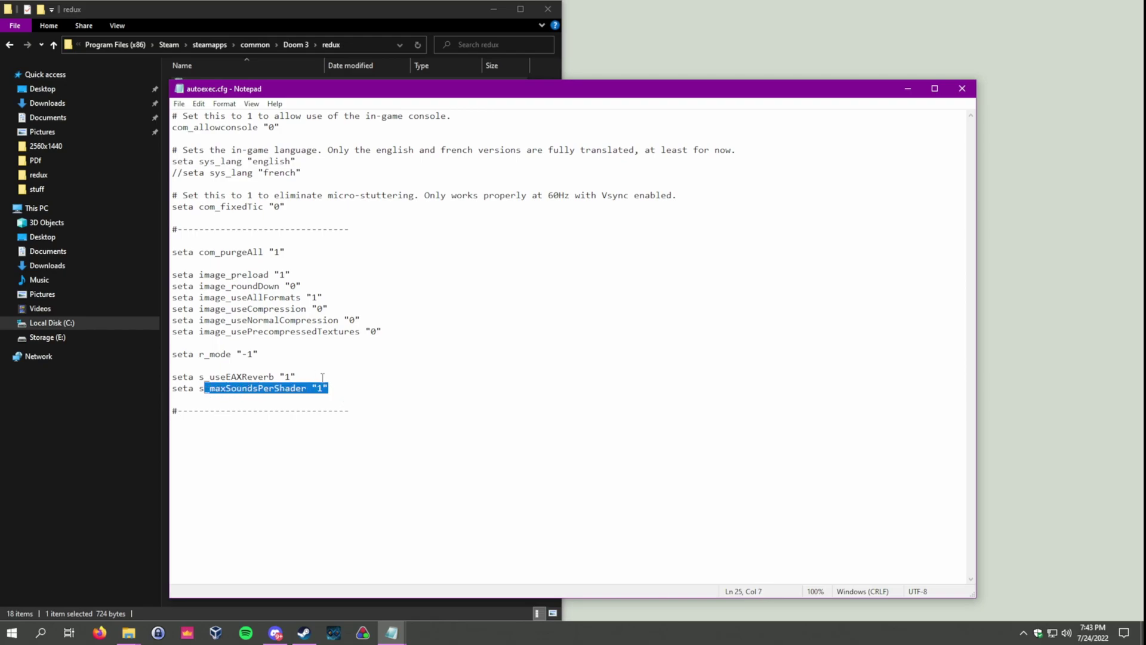
pyautogui.moveTo(301, 377); pyautogui.dragTo(230, 379)
pyautogui.click(339, 388)
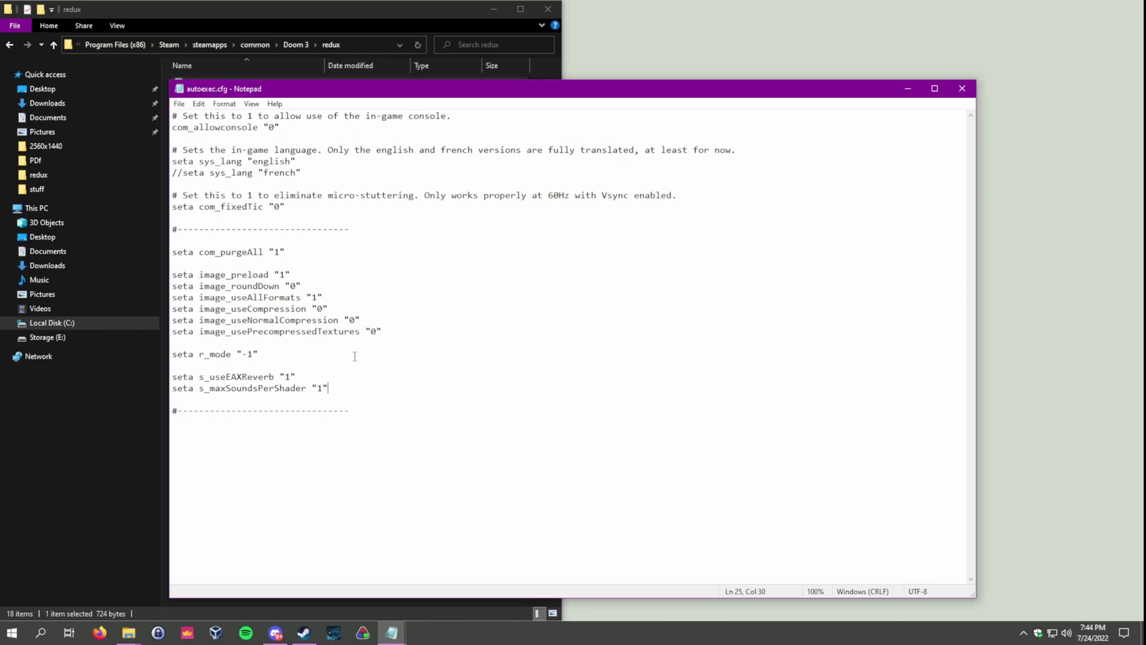
pyautogui.moveTo(330, 388); pyautogui.dragTo(167, 377)
pyautogui.click(390, 381)
# Save autoexec.cfg again, close it and minimize the redux folder window.
pyautogui.click(179, 103)
pyautogui.click(214, 154)
pyautogui.click(961, 89)
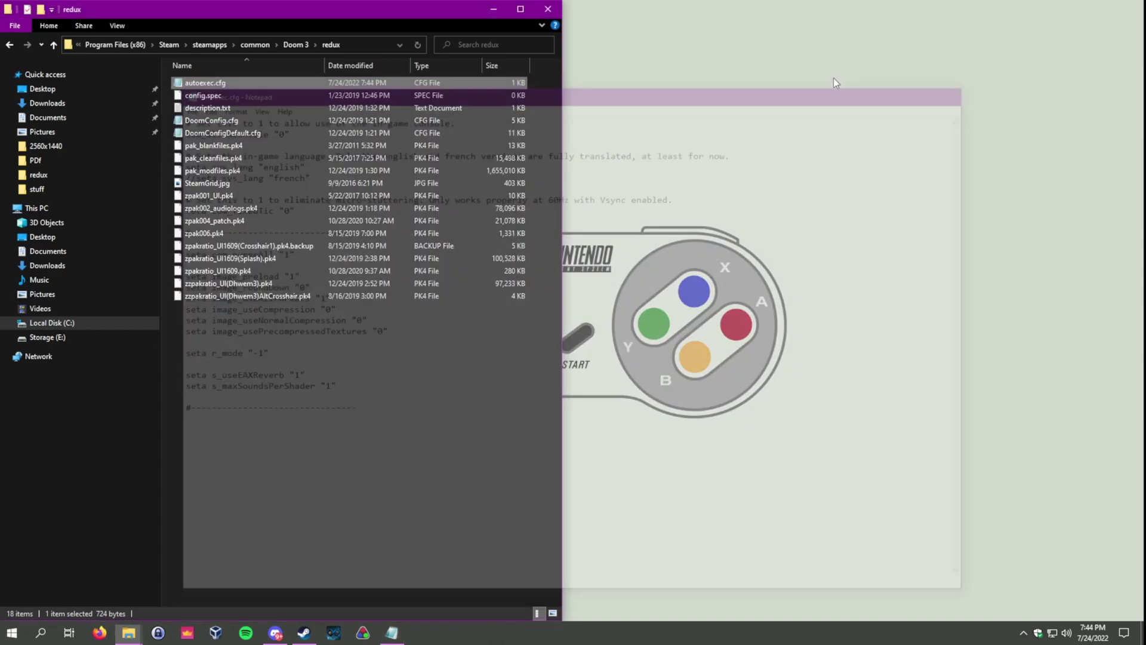
pyautogui.click(493, 9)
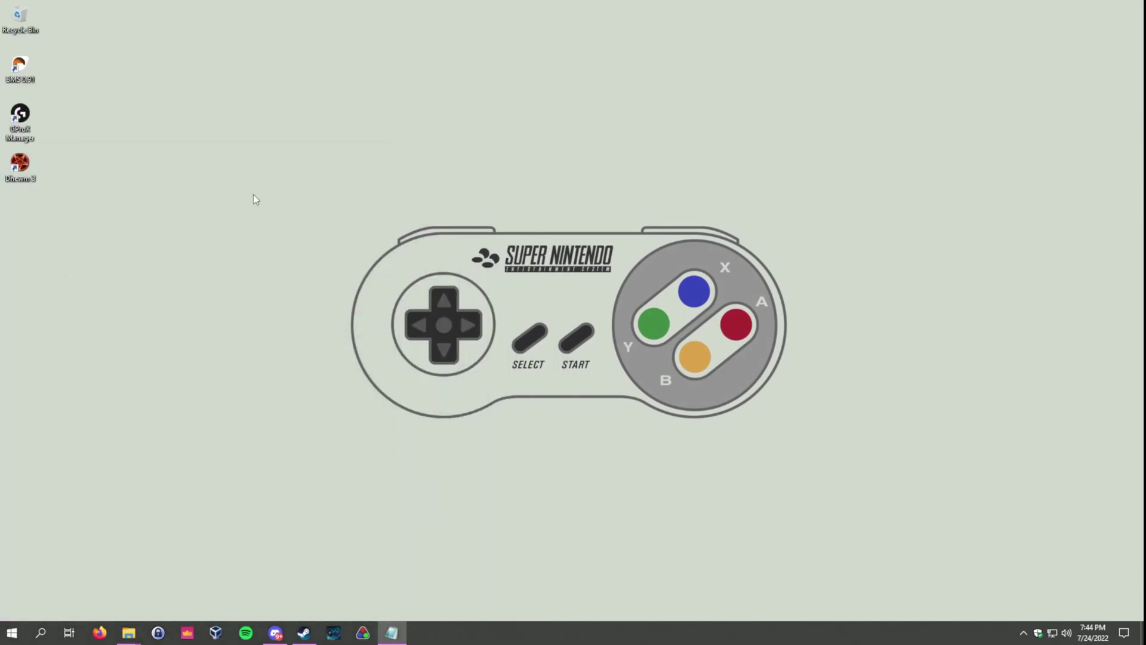